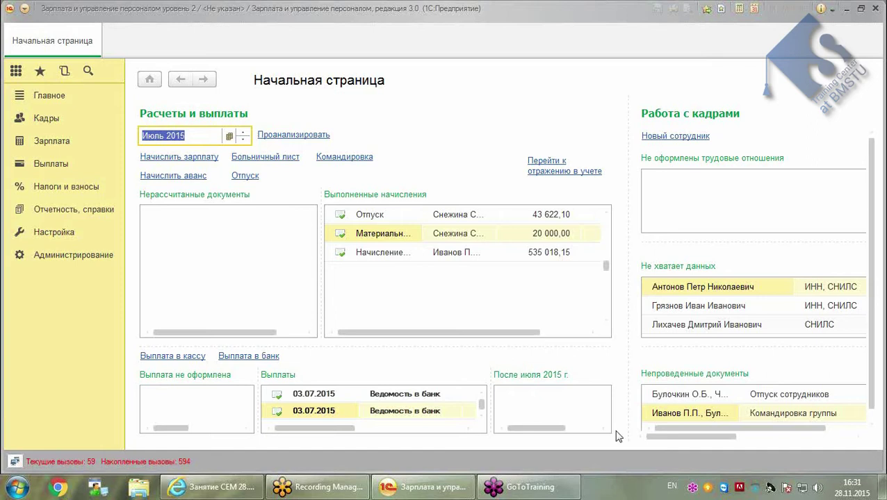
Open the Отпуска по уходу за ребенком list in the Зарплата section and create a new Отпуск по уходу за ребенком document
left_click(52, 142)
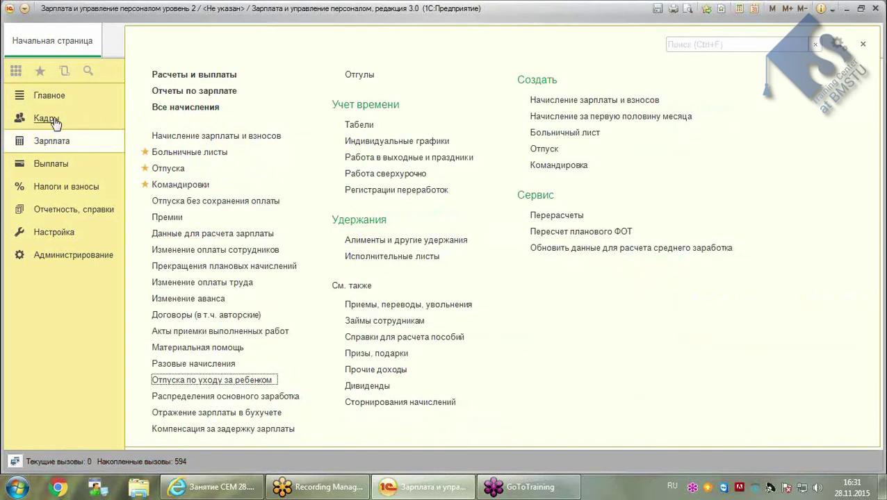
left_click(52, 120)
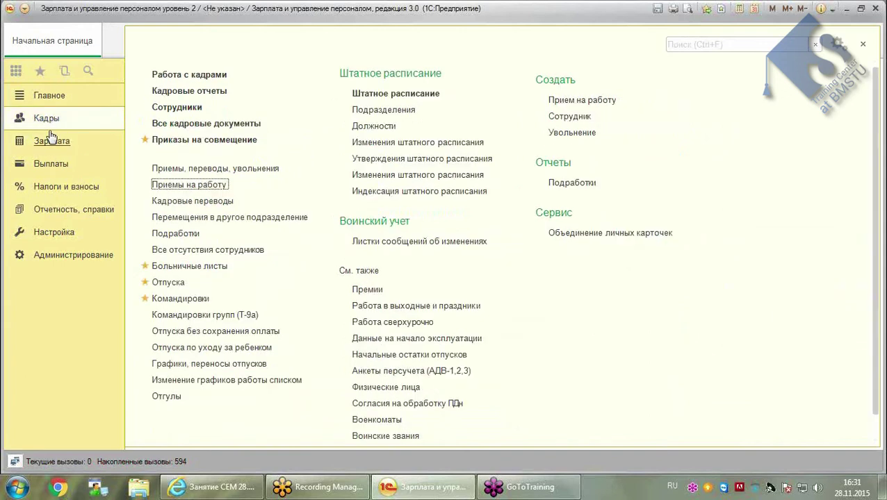
left_click(55, 142)
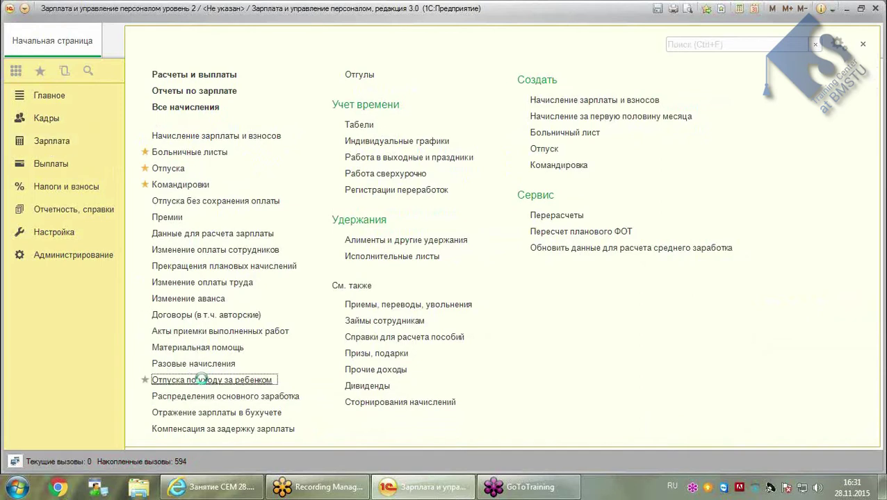
left_click(203, 381)
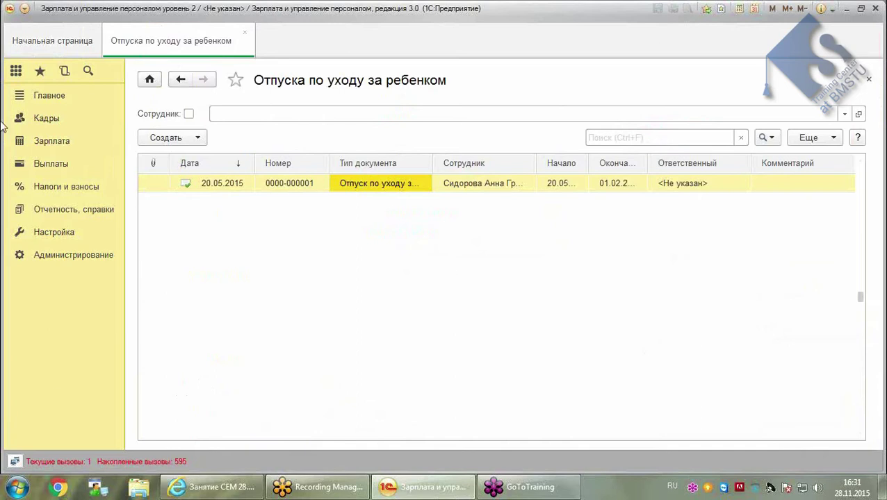
left_click(177, 139)
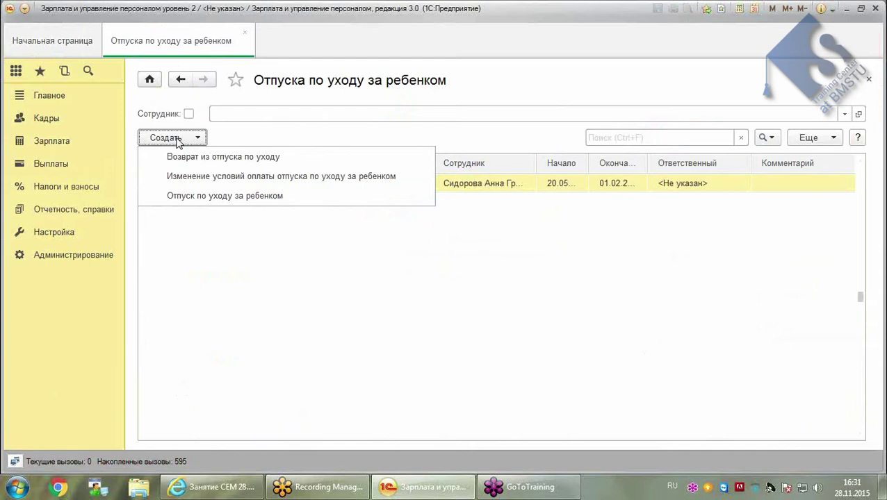
left_click(223, 197)
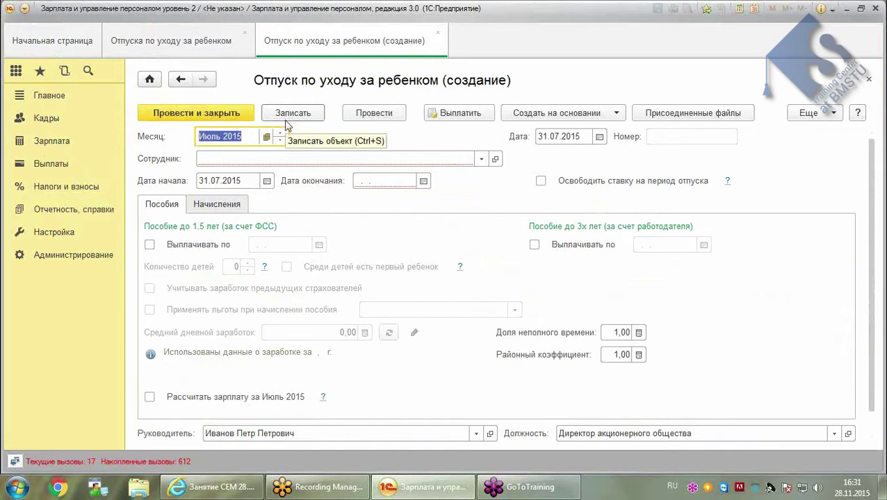
Set the document date to 08.07.2015 and choose the first employee listed from the Бухгалтерия department
left_click(599, 137)
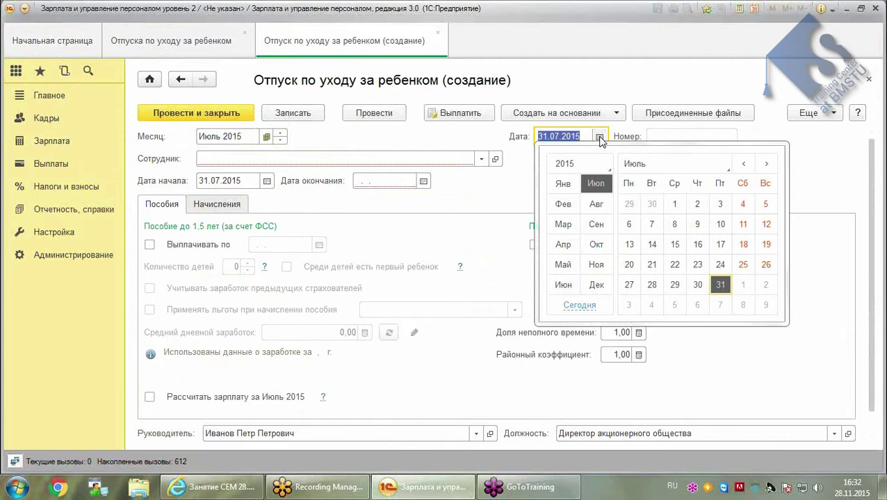
left_click(674, 223)
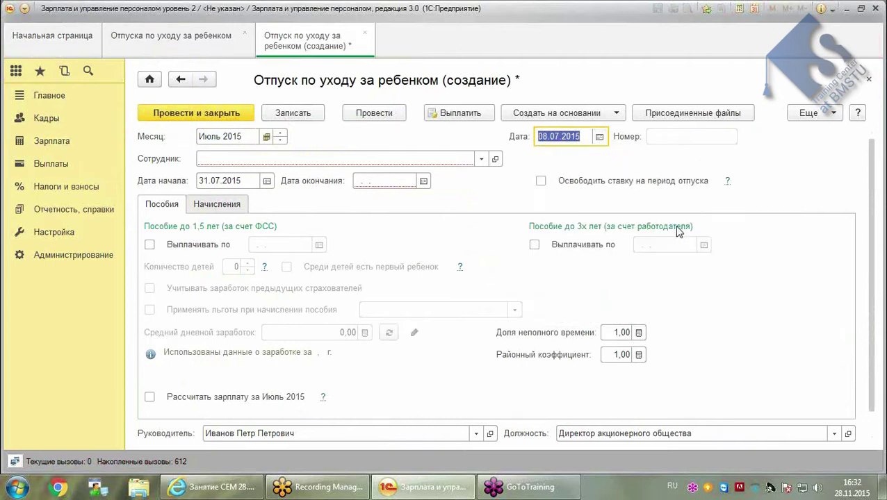
left_click(479, 160)
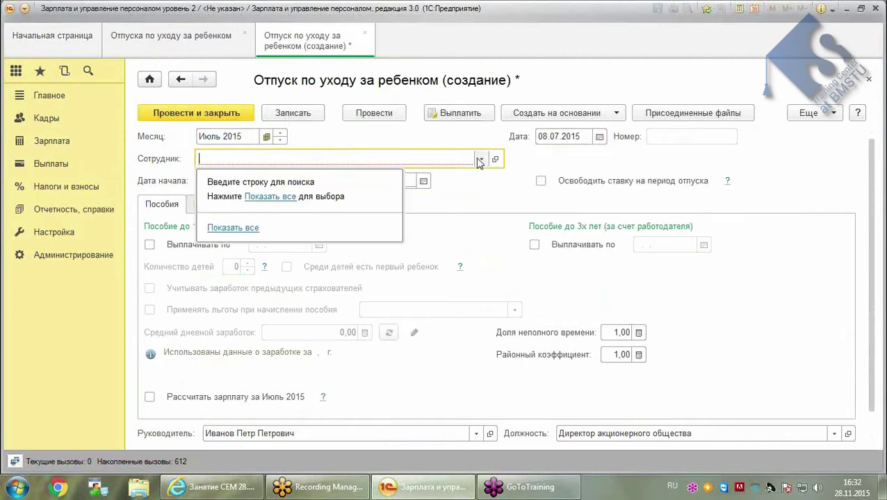
left_click(281, 196)
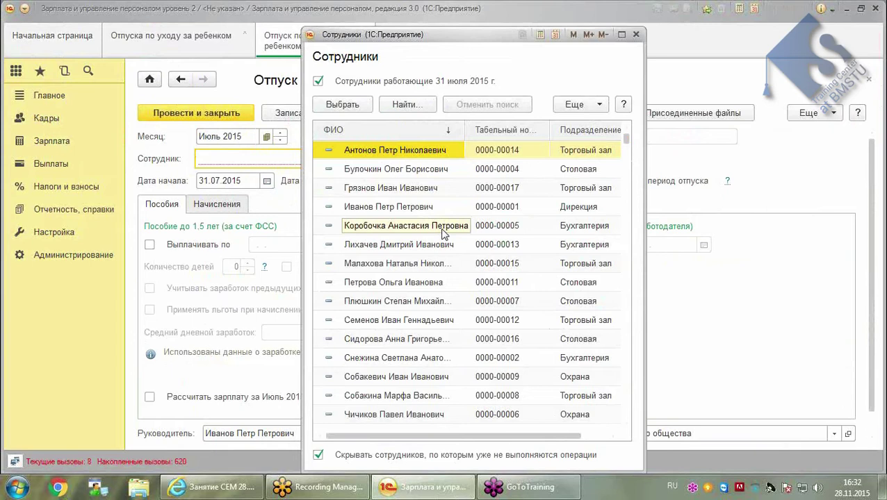
double_click(441, 230)
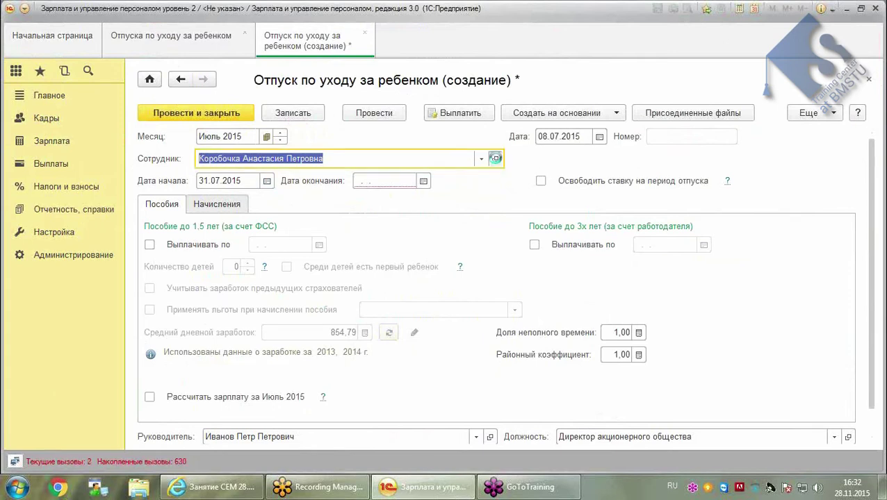
Open the selected employee's personal card, check the date of birth field, and save and close the card
left_click(495, 159)
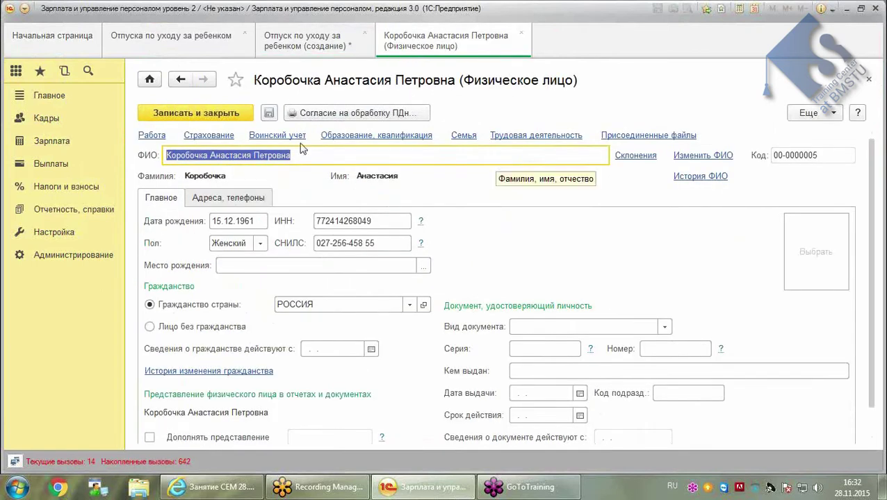
left_click(251, 221)
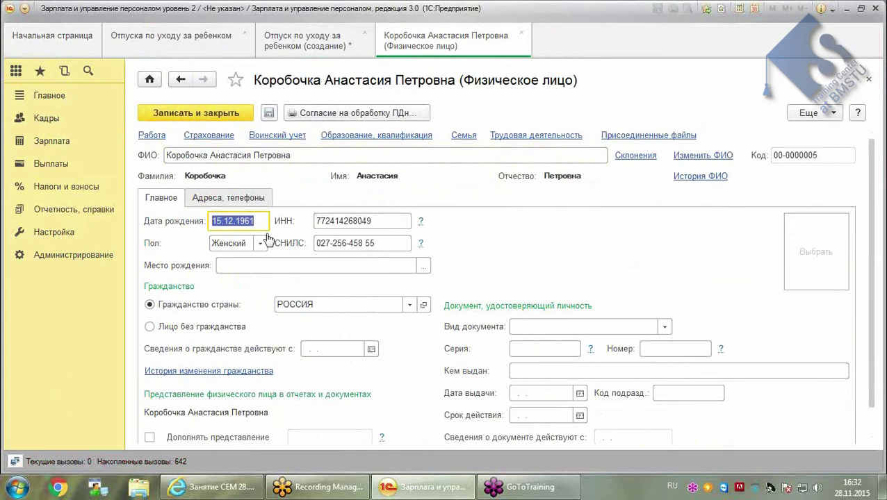
left_click(203, 116)
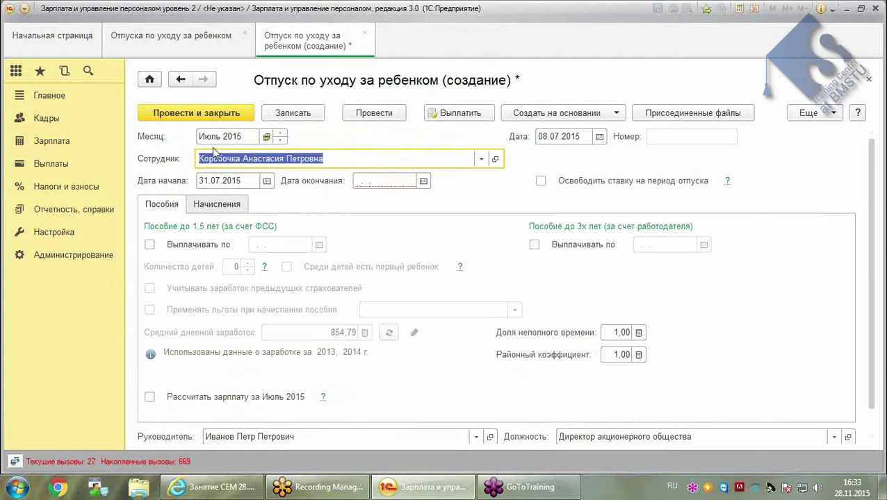
Set the leave period from 08.07.2015 to 01.02.2018 and enable Освободить ставку на период отпуска
left_click(237, 184)
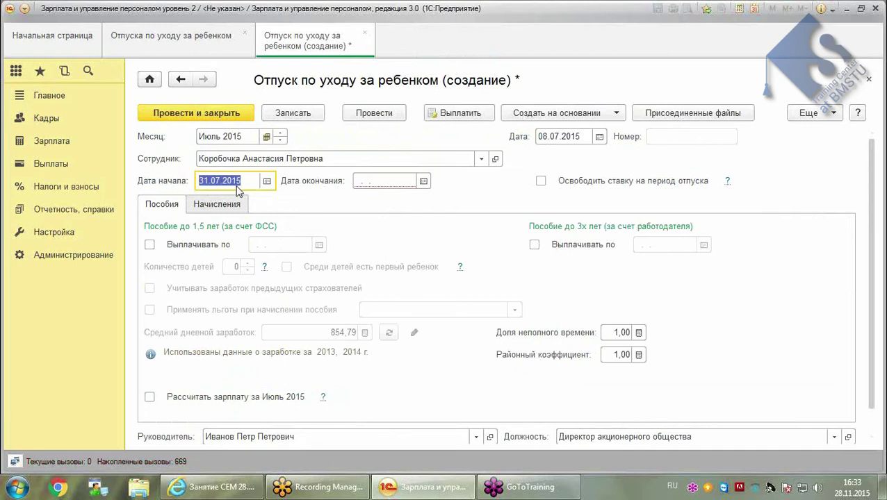
type("08.07.")
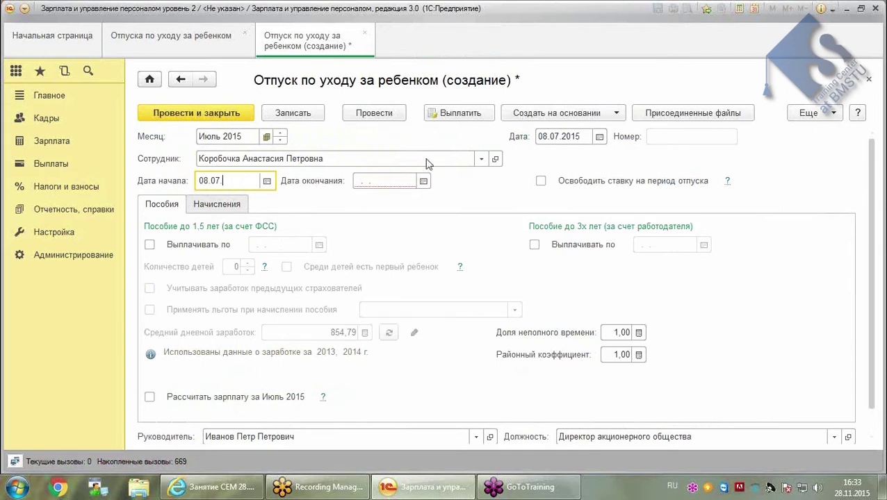
key("Tab")
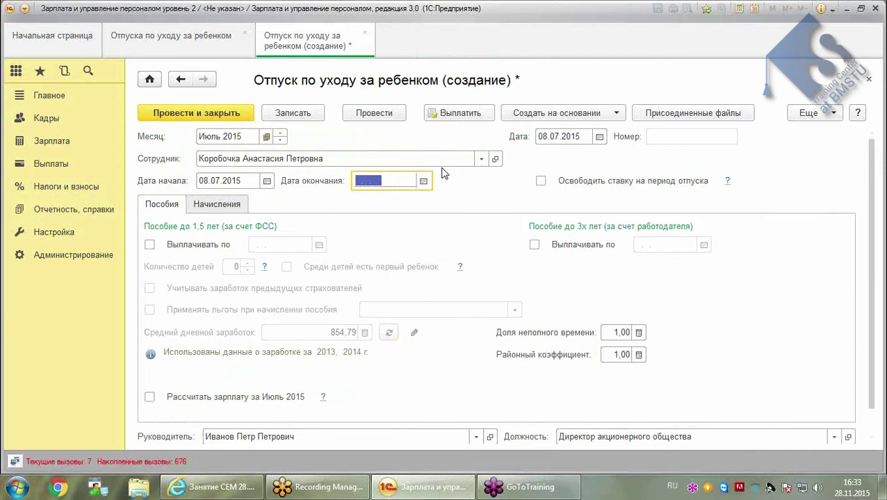
type("01.")
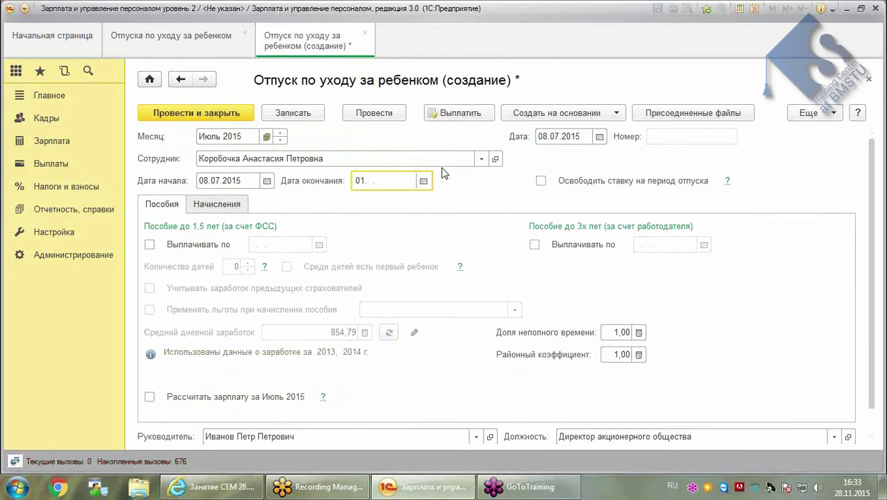
type("02.18")
key("Tab")
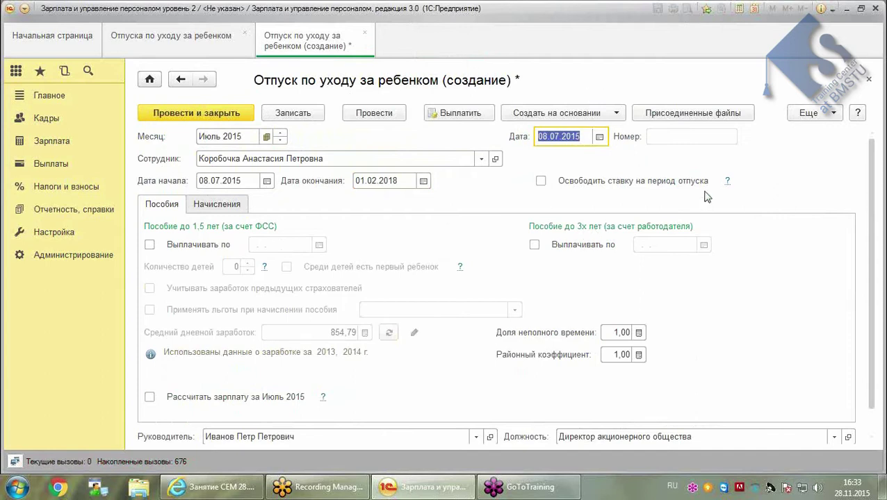
left_click(540, 182)
left_click(541, 182)
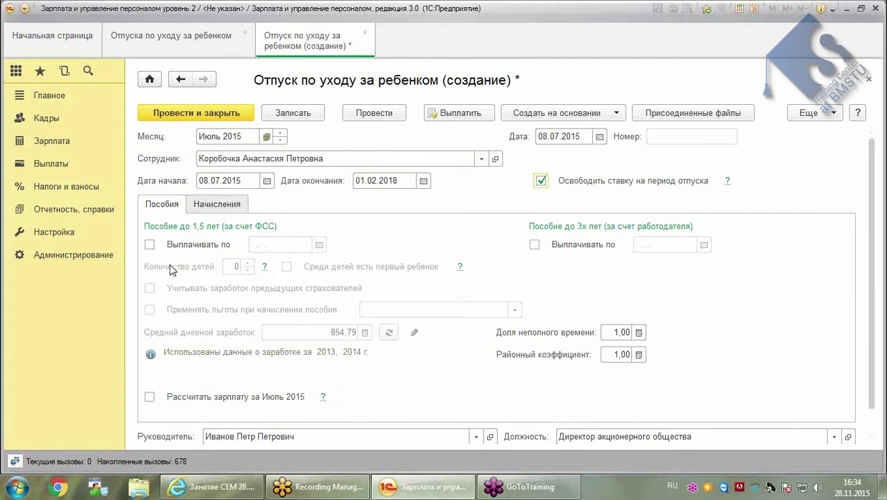
Enable the ФСС-funded benefit up to 1.5 years, payable until 01.08.2016, with the number of children set to 1
left_click(149, 247)
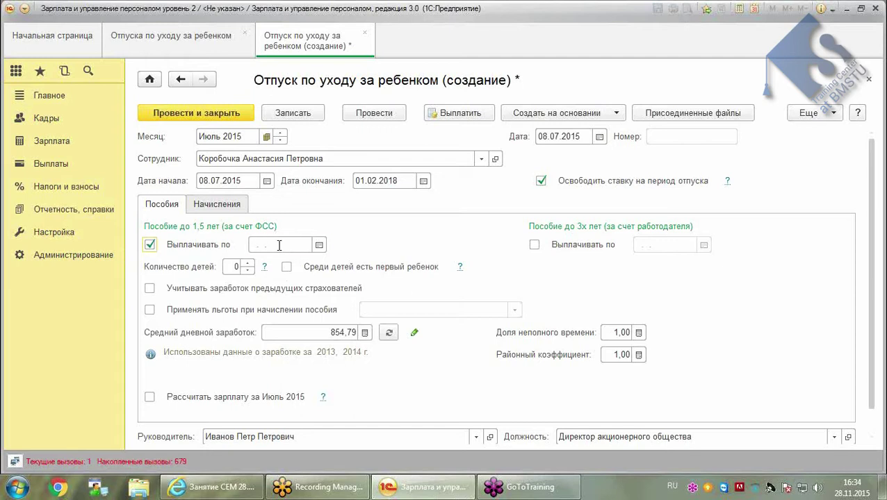
left_click(278, 244)
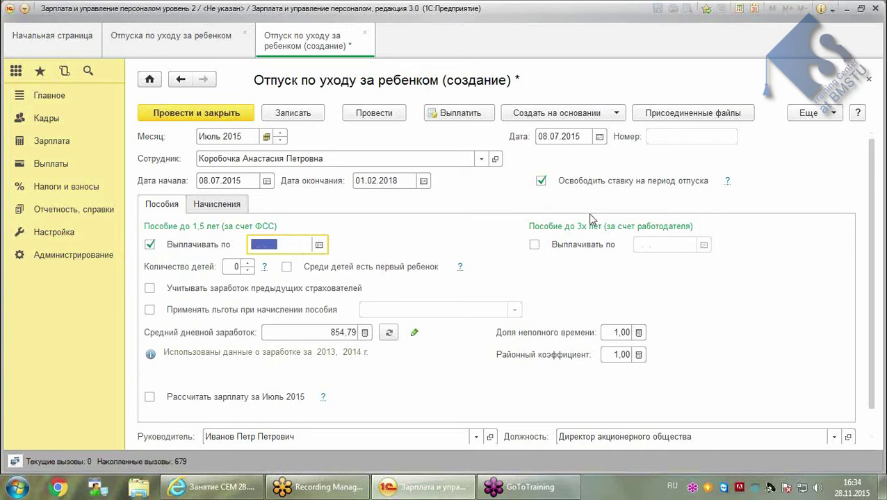
type("01.08.")
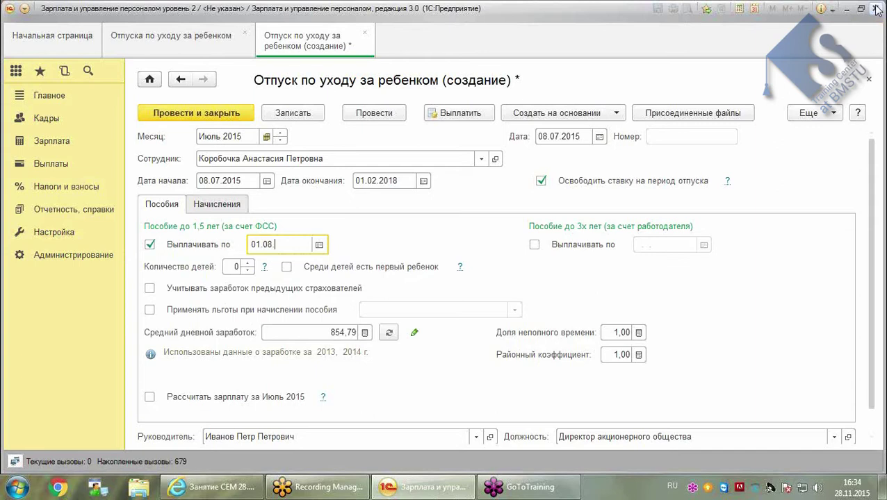
type("16")
key("Tab")
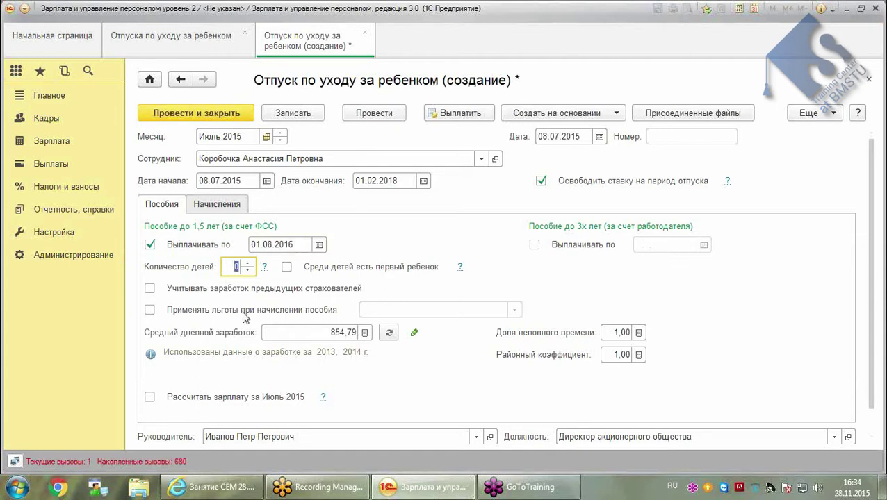
left_click(249, 265)
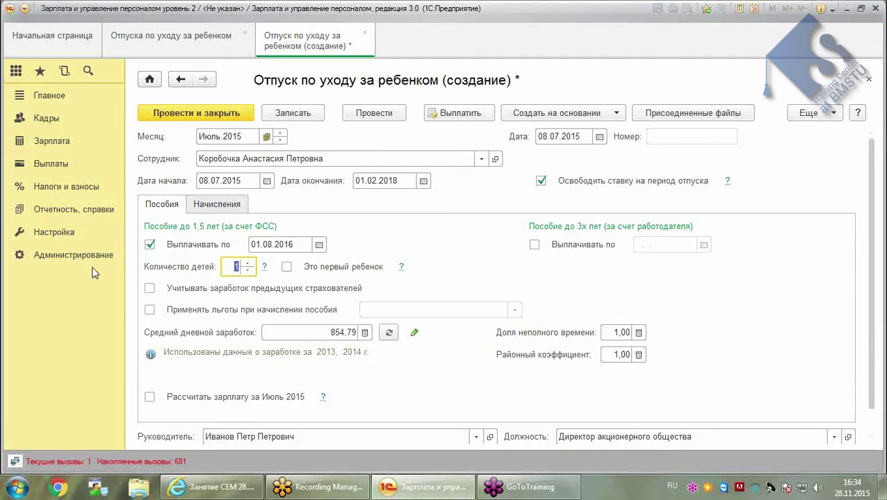
Turn on Учитывать заработок предыдущих страхователей for the benefit calculation
left_click(150, 289)
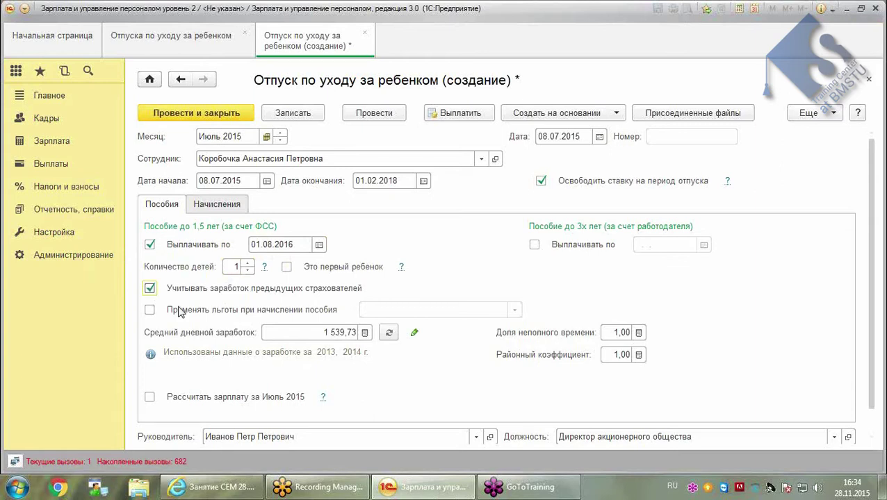
left_click(149, 289)
left_click(148, 290)
left_click(148, 289)
left_click(149, 289)
Examine the 2013 and 2014 income data used for the average daily earnings and close it without saving
left_click(415, 336)
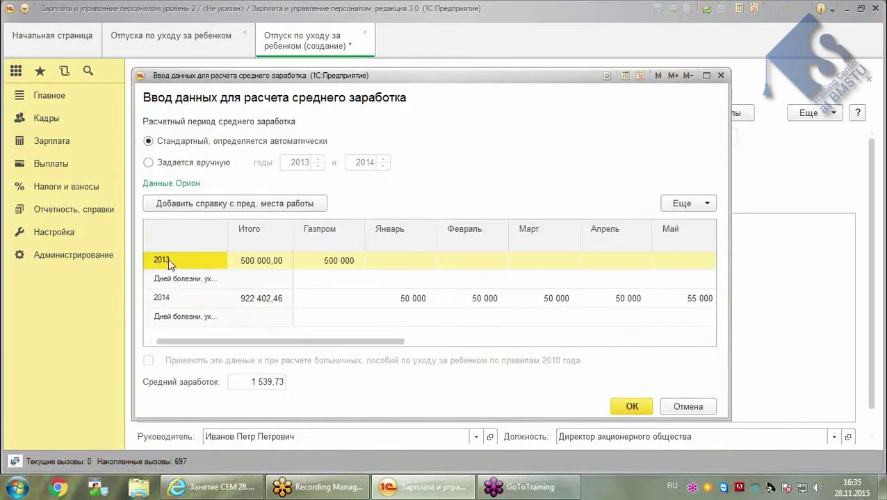
left_click(275, 264)
left_click(354, 264)
key("Left")
key("Left")
left_click(278, 264)
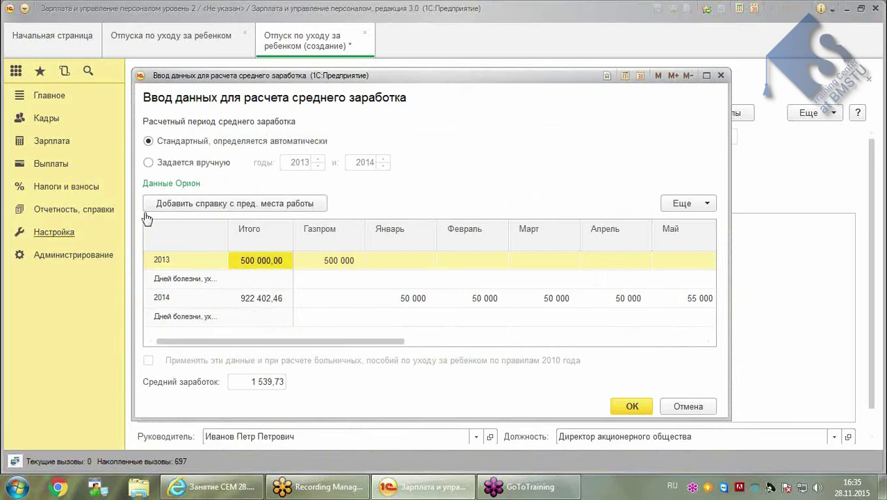
left_click(190, 264)
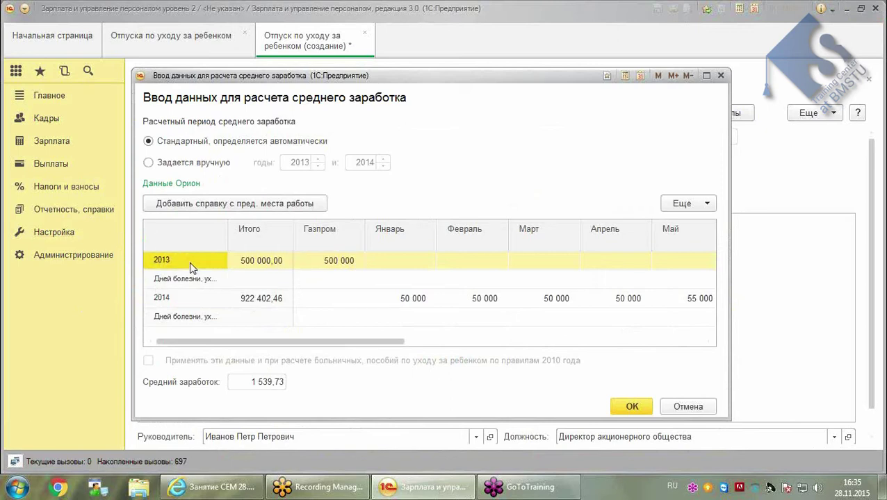
left_click(261, 303)
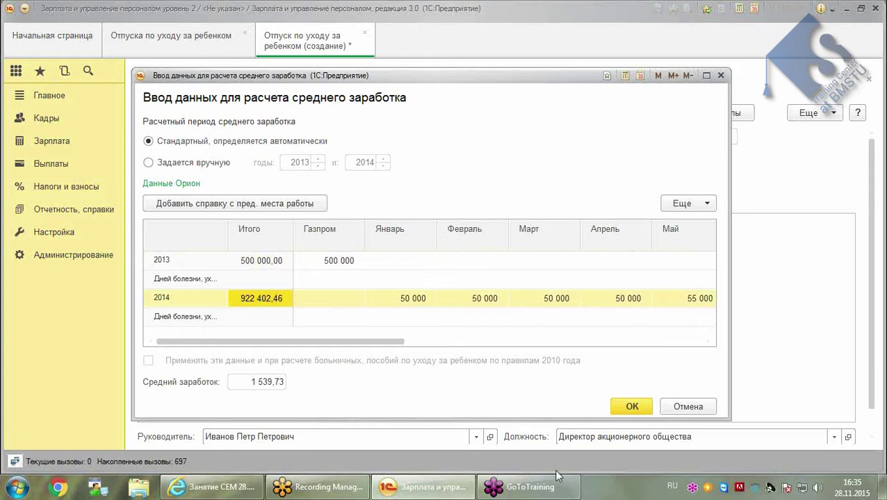
left_click(680, 409)
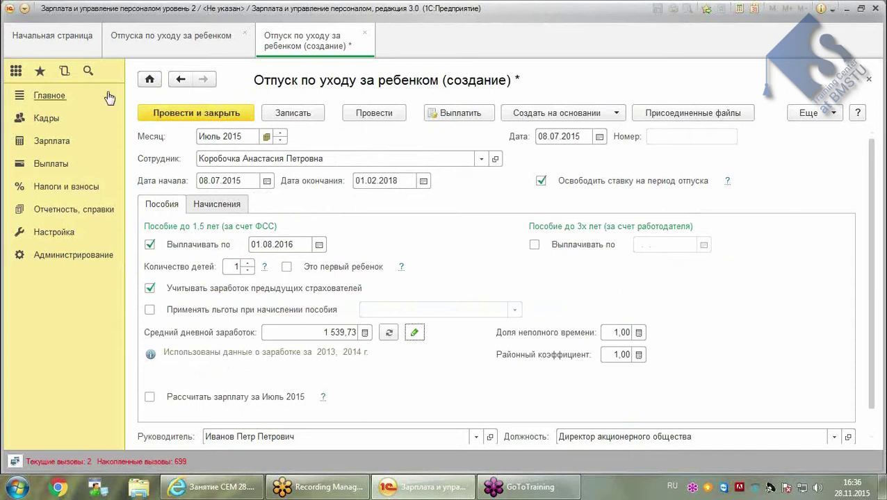
View the Справки для расчета пособий list in the Зарплата section and close it to return to the leave document
left_click(45, 122)
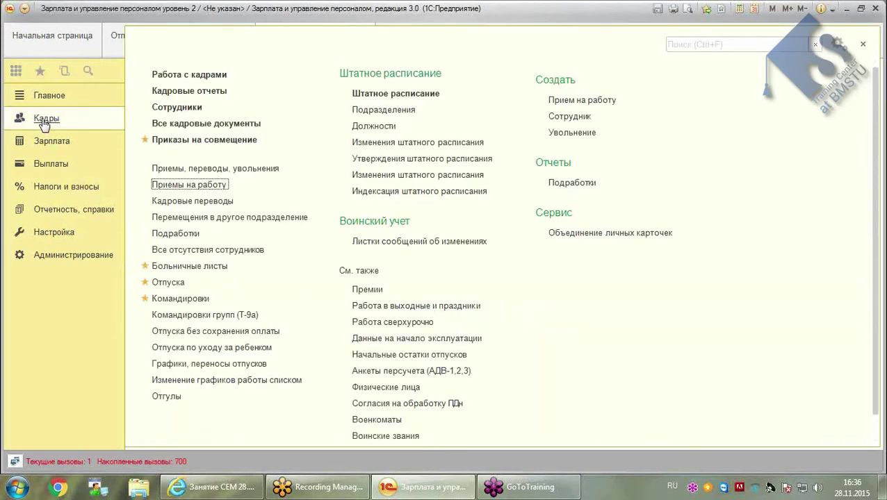
left_click(63, 143)
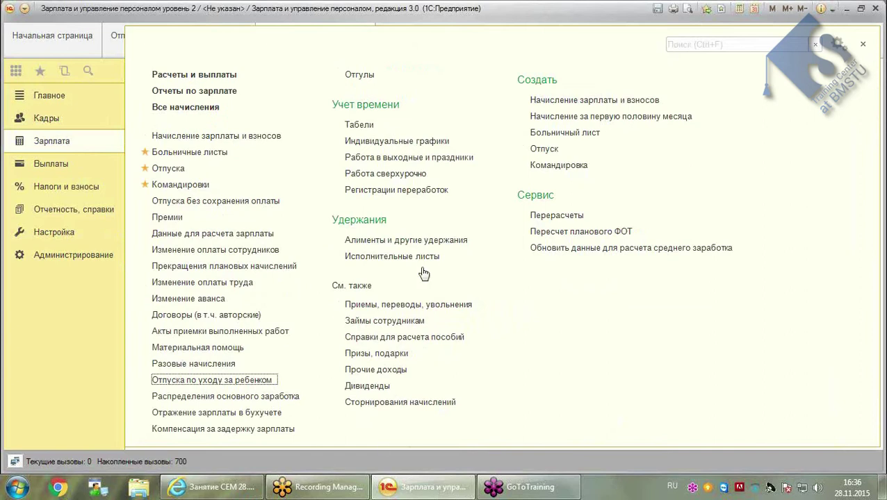
left_click(400, 339)
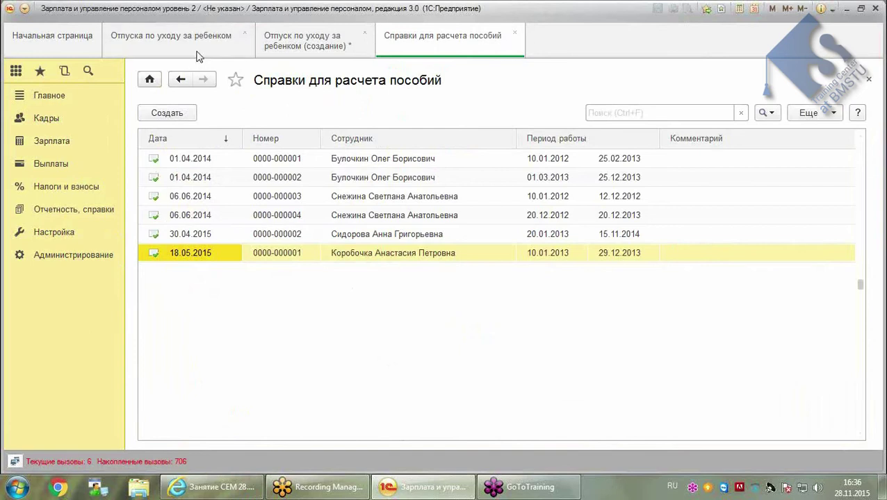
left_click(514, 32)
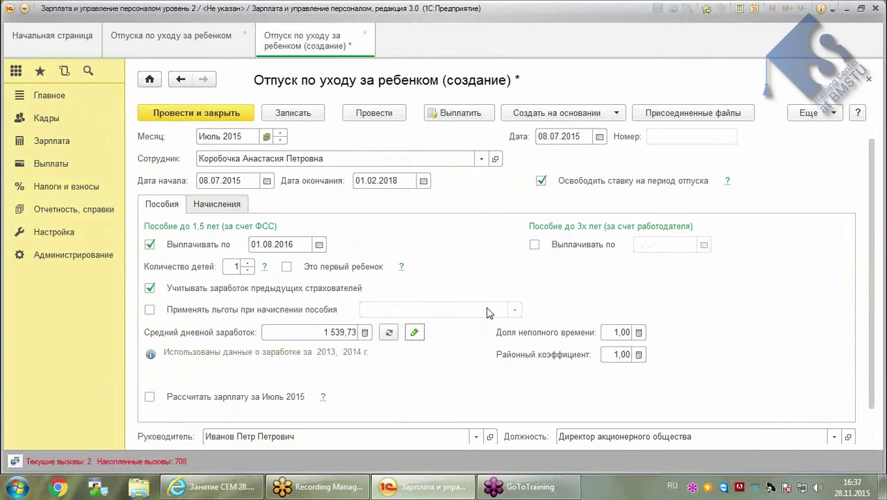
Enable the employer-funded benefit up to 3 years, payable until 01.02.2018
left_click(534, 245)
left_click(663, 245)
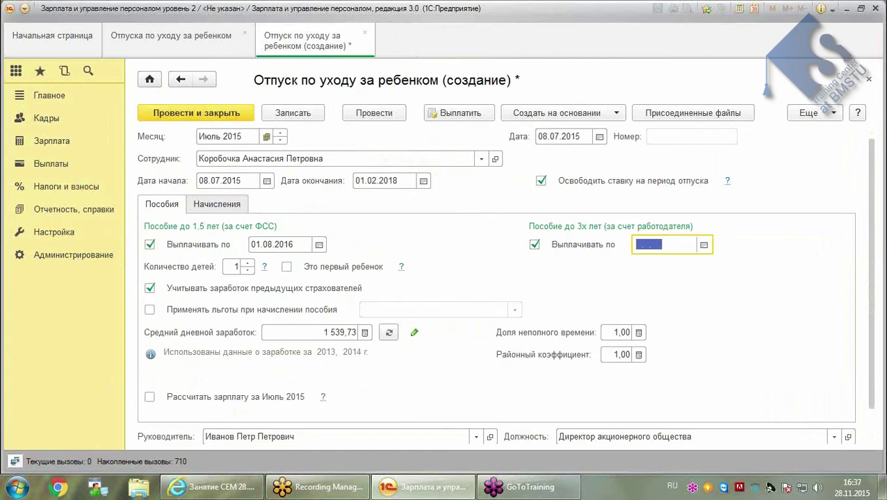
type("01.02.2018")
key("Tab")
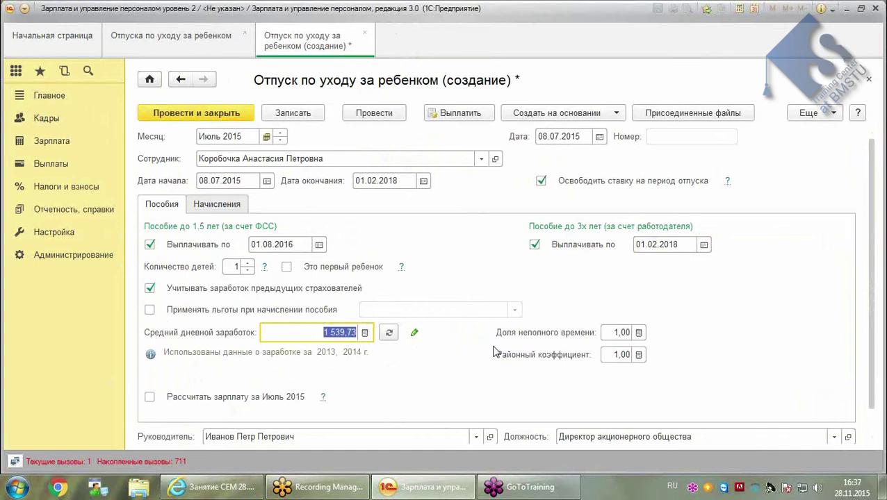
Turn on Рассчитать зарплату за Июль 2015 for the leave document
scroll(472, 369, "down", 1)
scroll(486, 333, "up", 1)
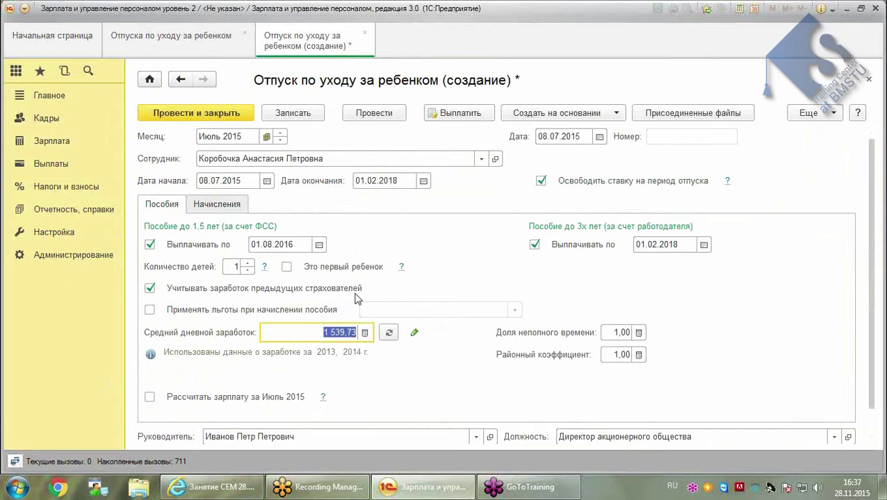
scroll(136, 384, "down", 1)
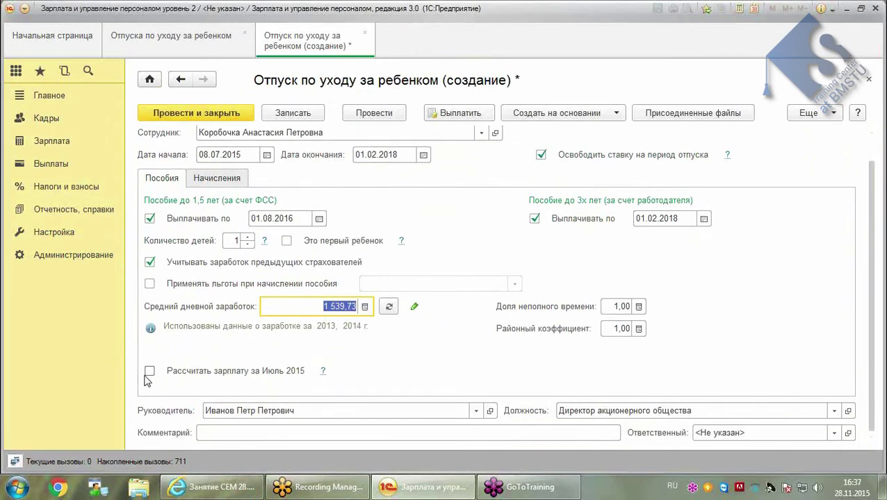
left_click(150, 372)
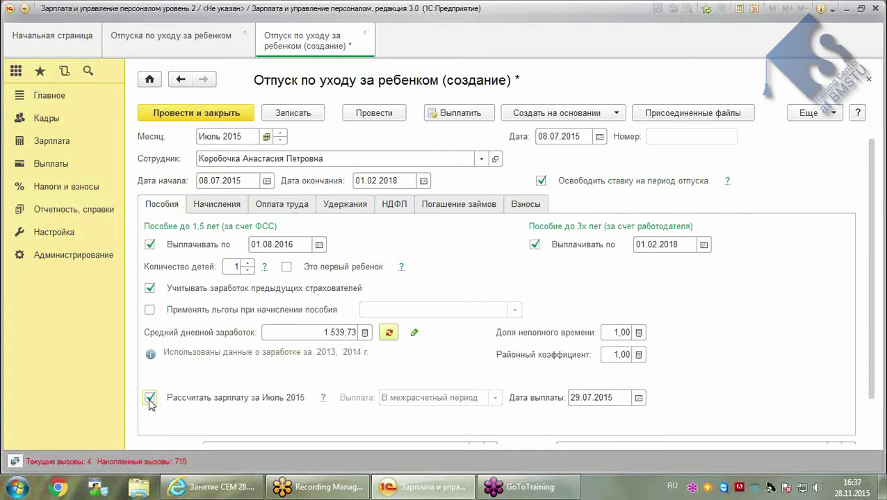
Look through the leave document's accruals, pay, deductions, НДФЛ, loan repayment and contributions data, ending back at the benefit settings
left_click(222, 203)
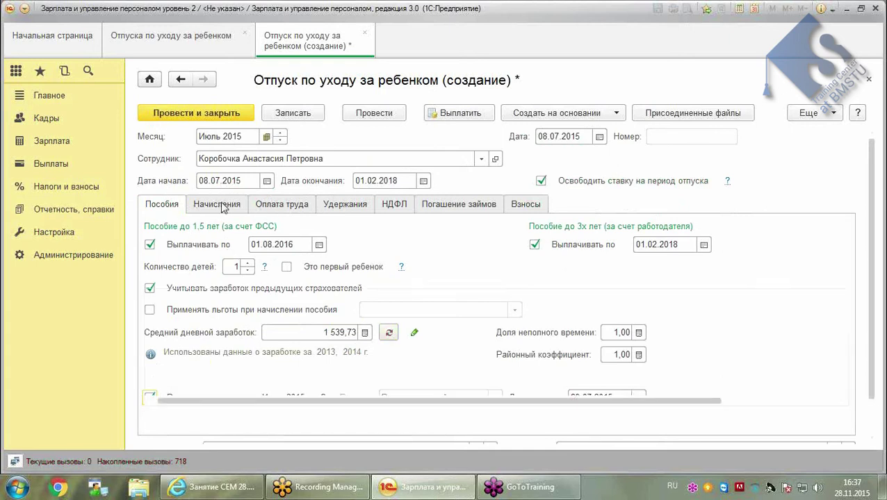
left_click(274, 212)
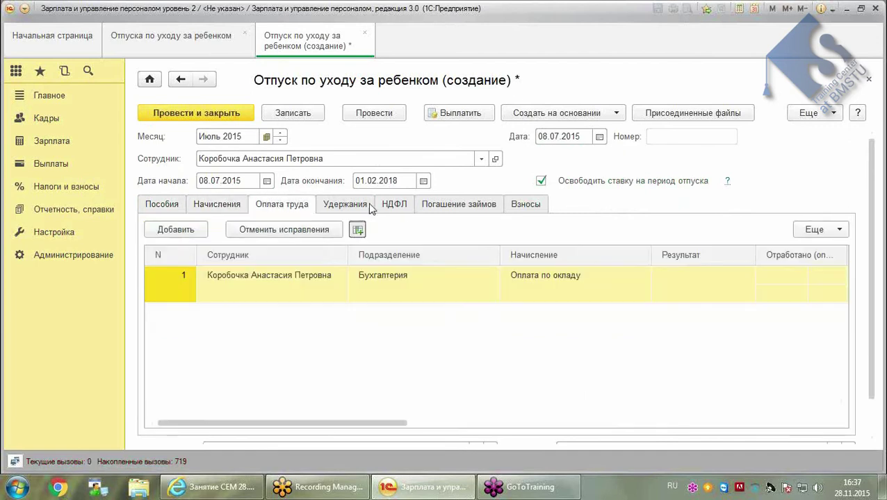
left_click(335, 207)
left_click(393, 205)
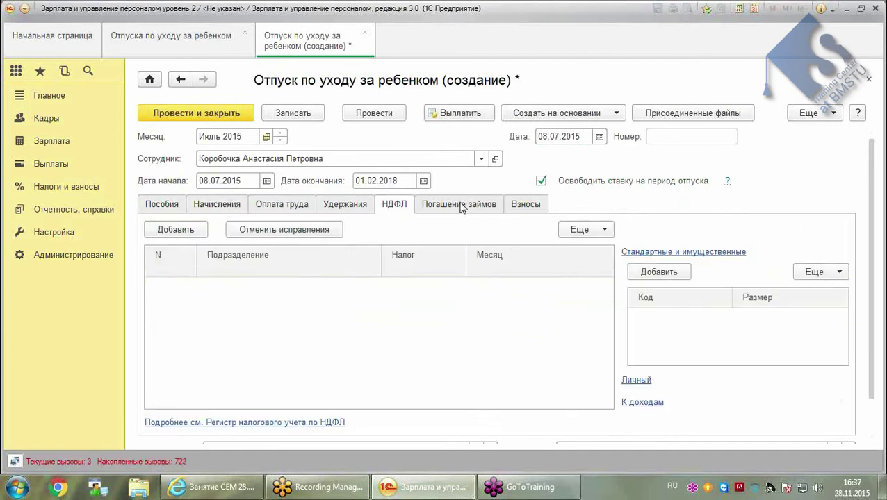
left_click(460, 205)
left_click(520, 205)
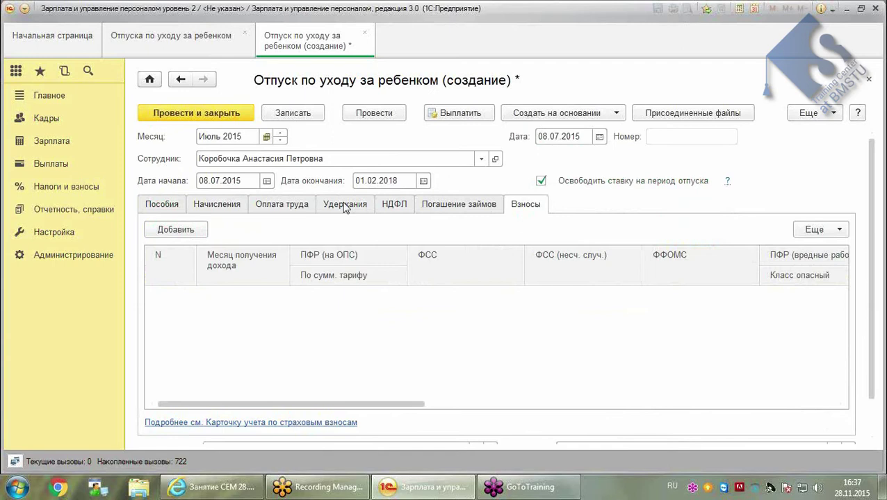
left_click(282, 203)
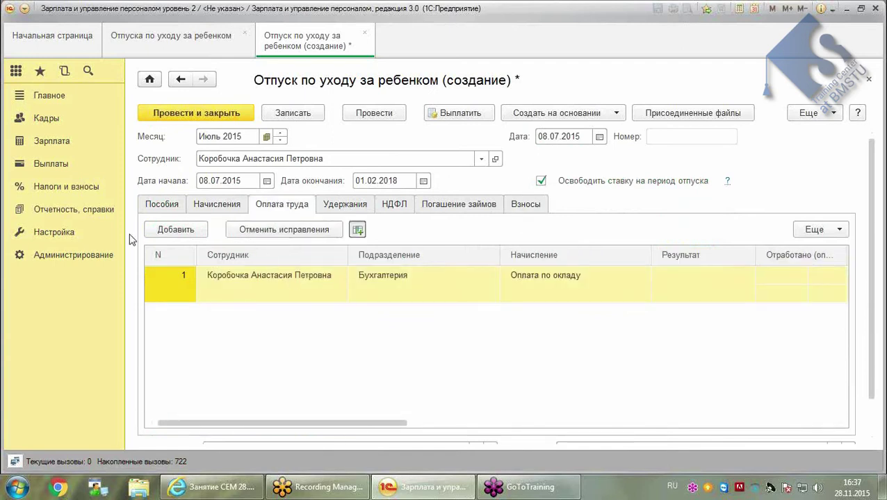
left_click(164, 209)
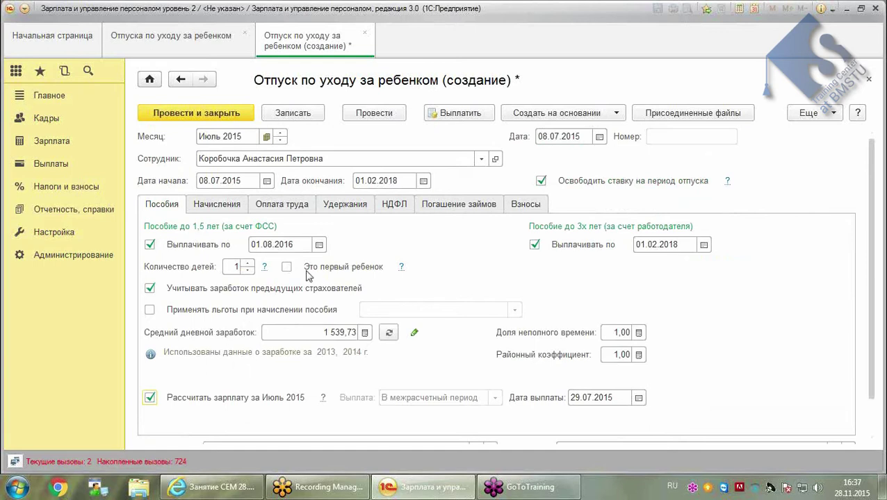
Turn Рассчитать зарплату за Июль 2015 off and on again
scroll(258, 387, "down", 2)
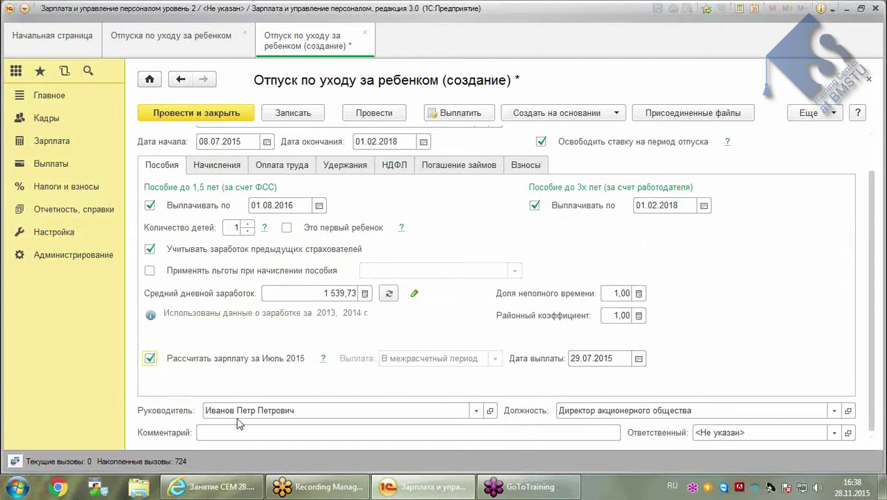
left_click(150, 360)
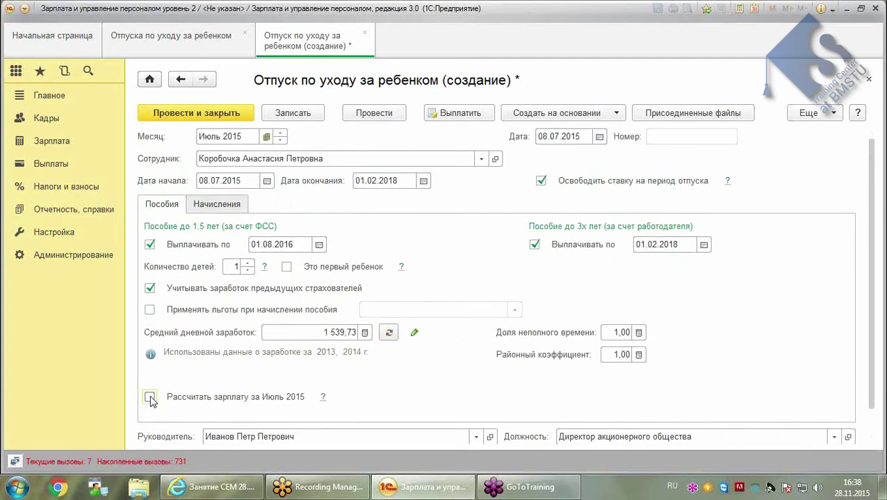
left_click(149, 398)
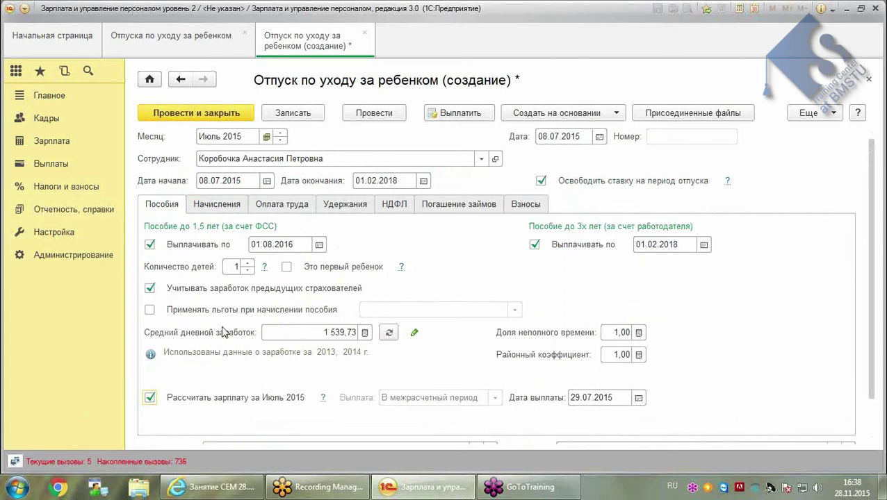
Examine the planned accruals and the Оплата труда row, and check the deductions, НДФЛ, loan repayment and contributions tables for calculated amounts
left_click(225, 206)
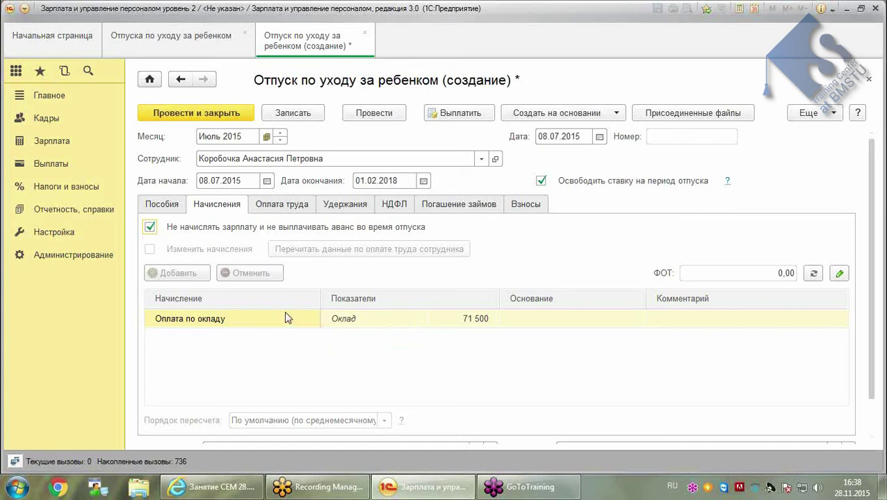
left_click(164, 204)
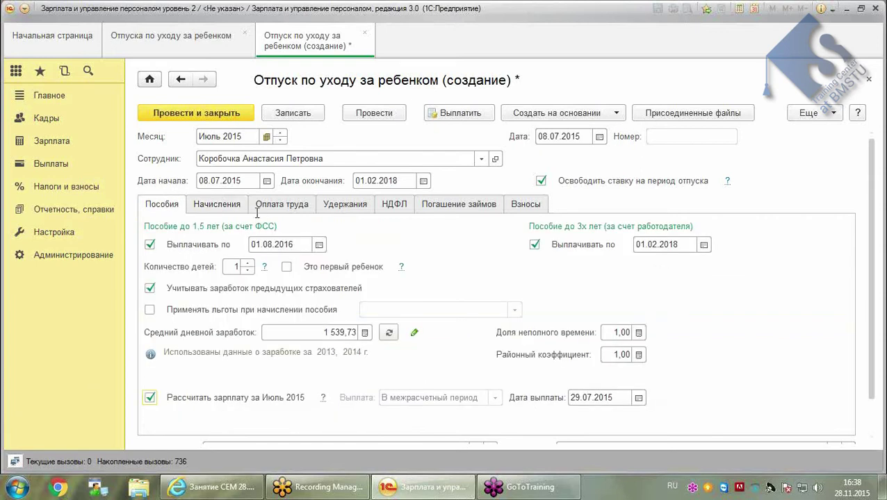
left_click(297, 207)
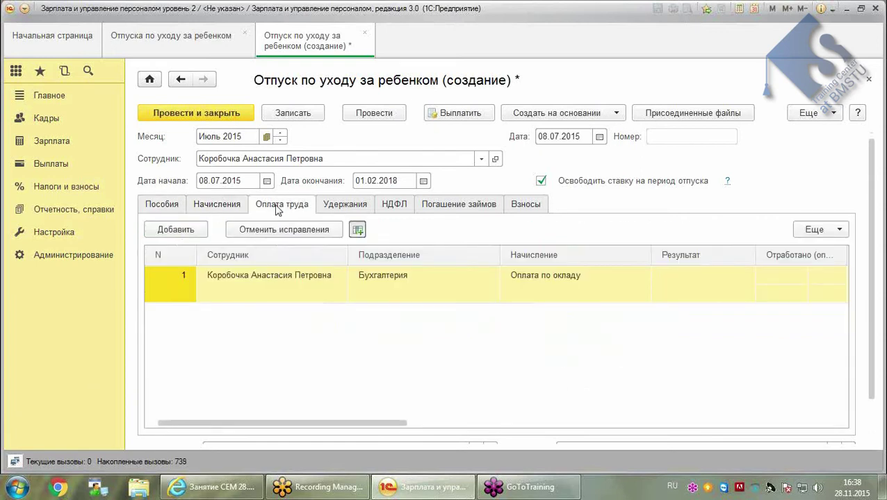
left_click(210, 207)
left_click(288, 210)
left_click(164, 208)
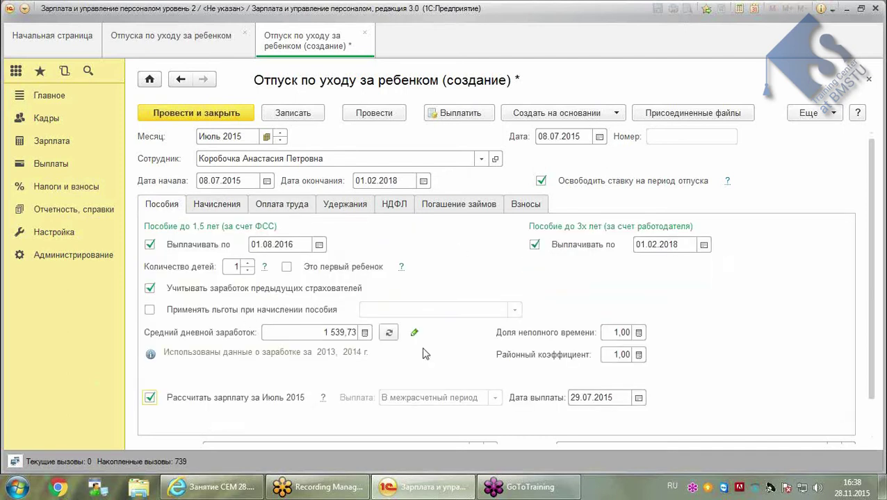
left_click(284, 207)
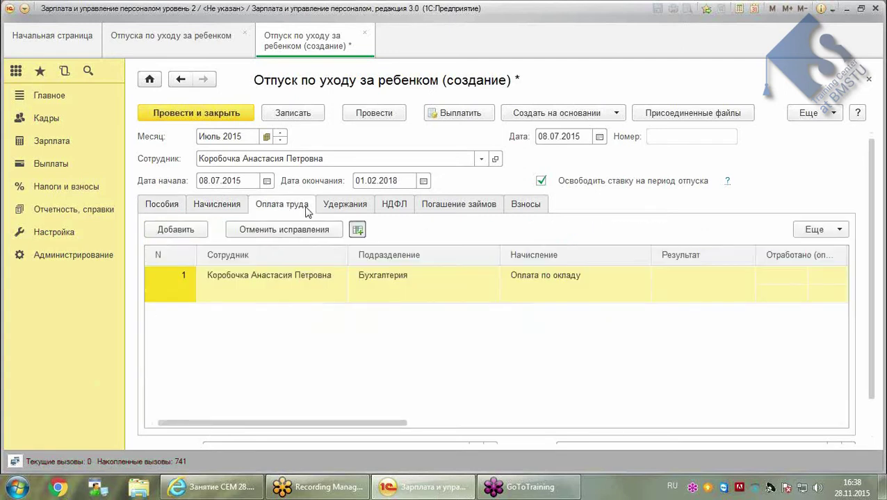
left_click(574, 303)
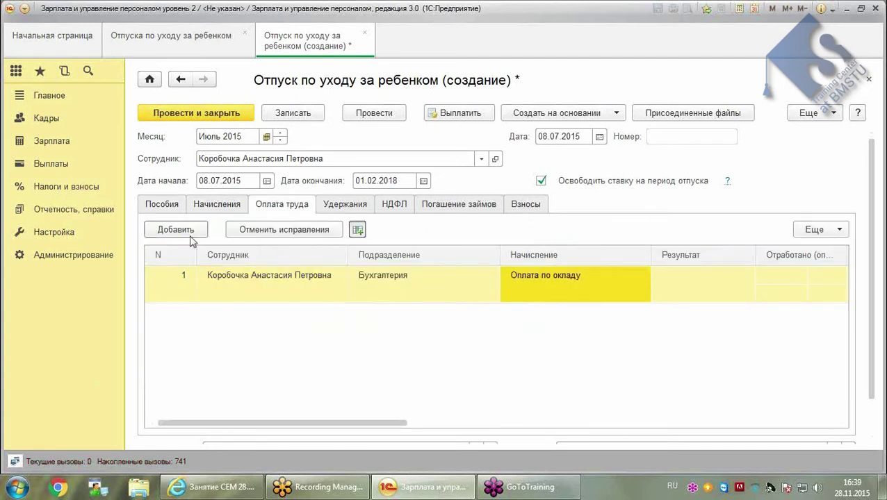
left_click(344, 206)
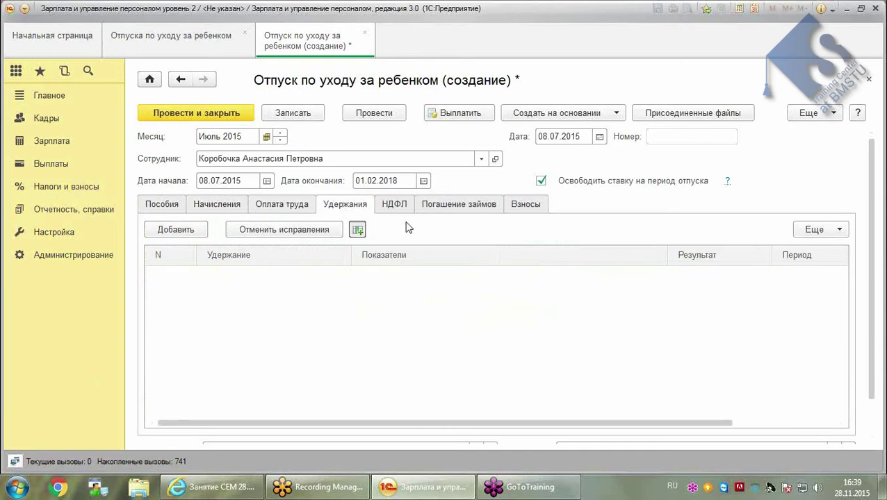
left_click(297, 203)
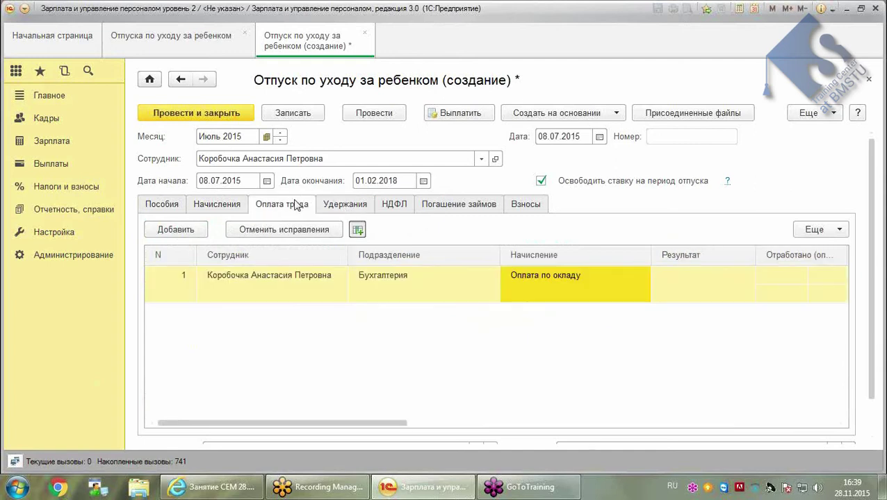
left_click(400, 206)
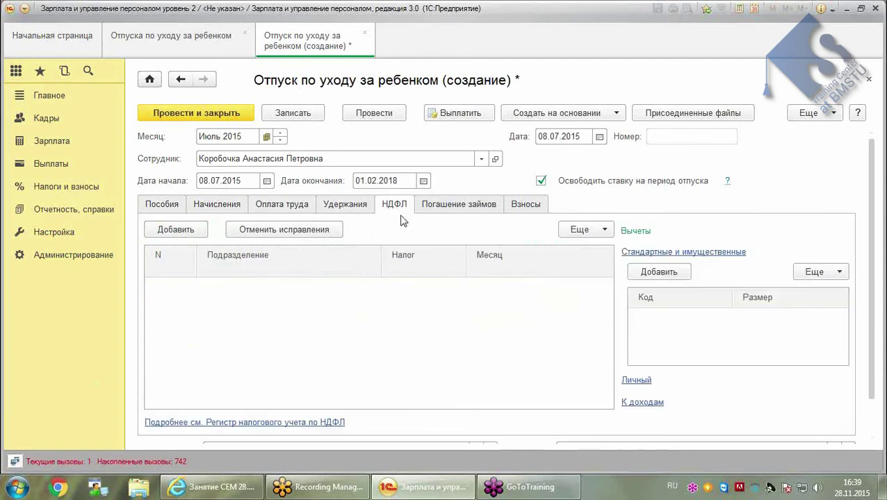
left_click(499, 204)
left_click(534, 206)
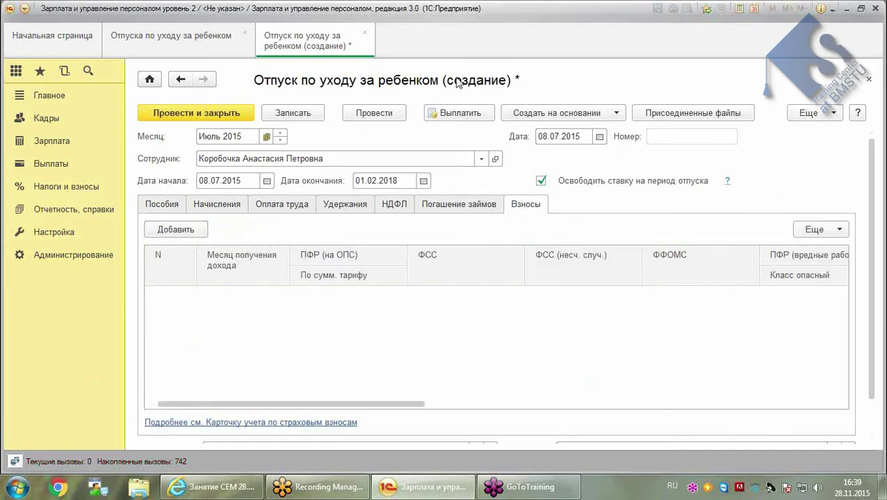
Clear the July 2015 Начисление зарплаты и взносов document dated 31.07.2015, then post and close it
left_click(64, 187)
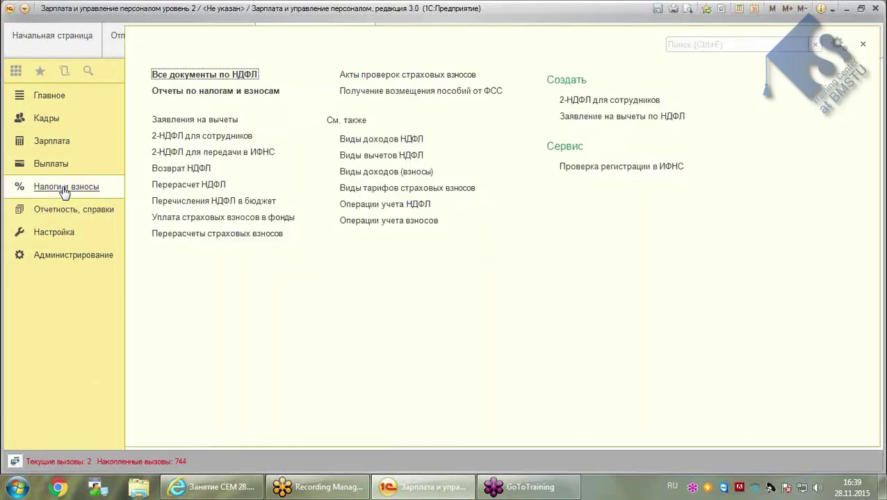
left_click(55, 142)
left_click(222, 137)
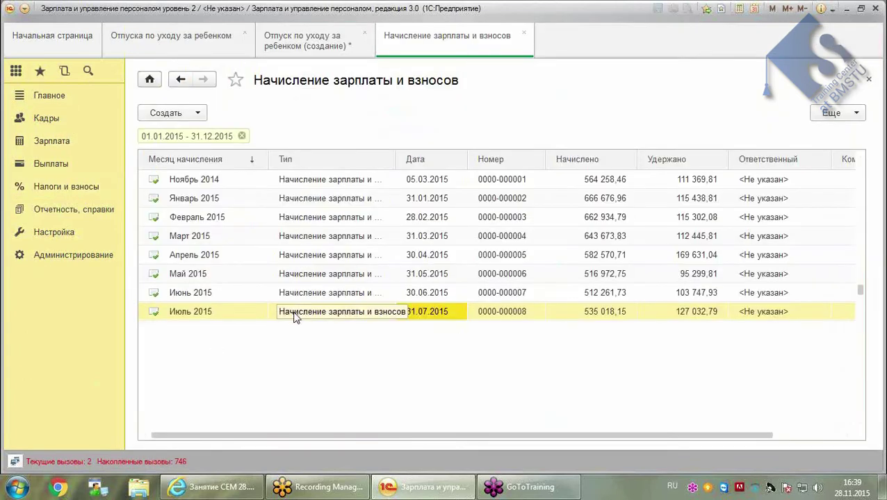
left_click(293, 314)
double_click(294, 312)
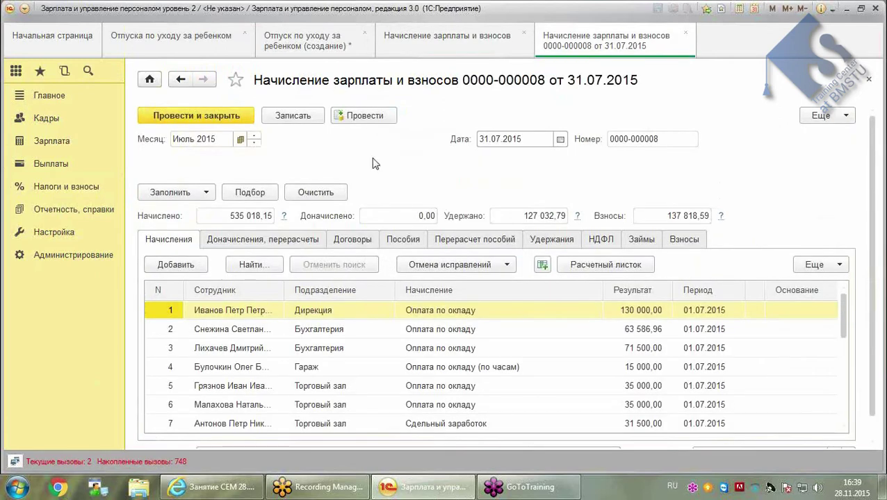
left_click(314, 192)
left_click(200, 119)
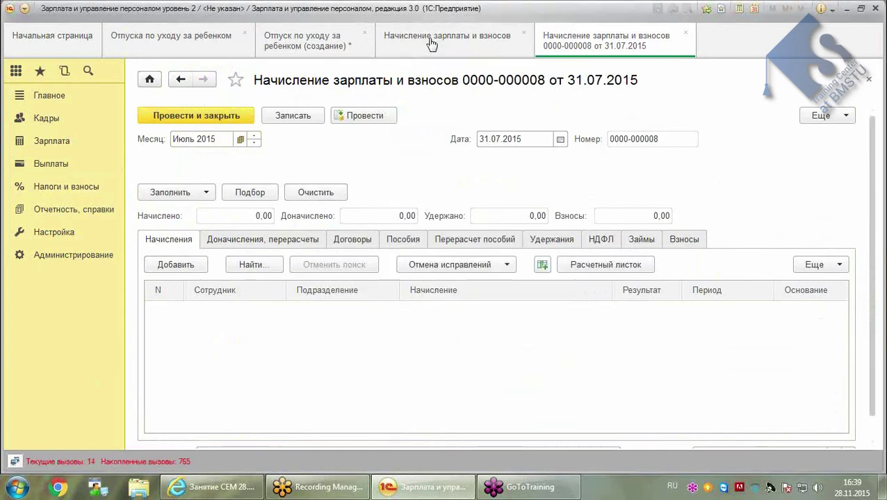
Return to the leave document's benefit settings, set the payment date to 08.07.2015 and recalculate the average daily earnings
left_click(305, 47)
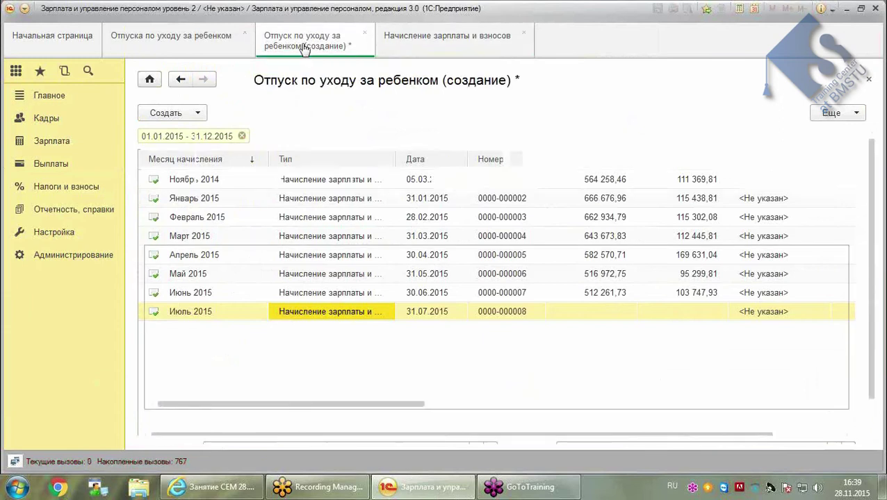
left_click(162, 205)
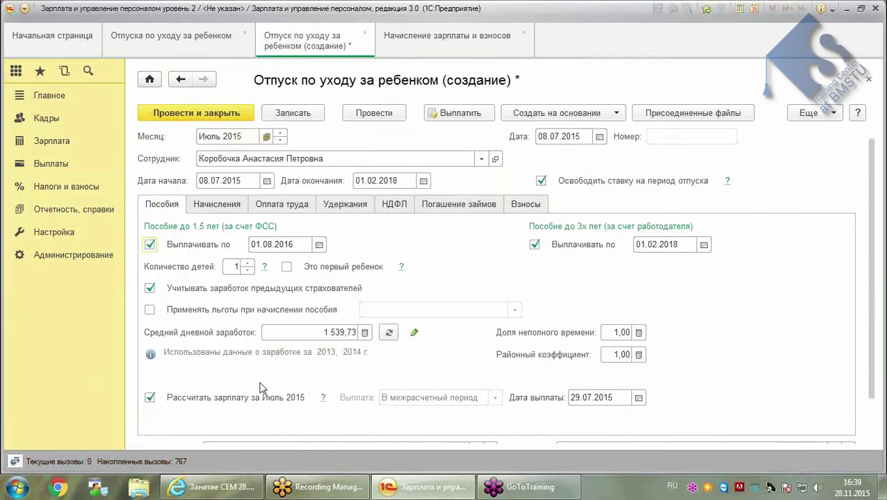
left_click(390, 332)
left_click(638, 397)
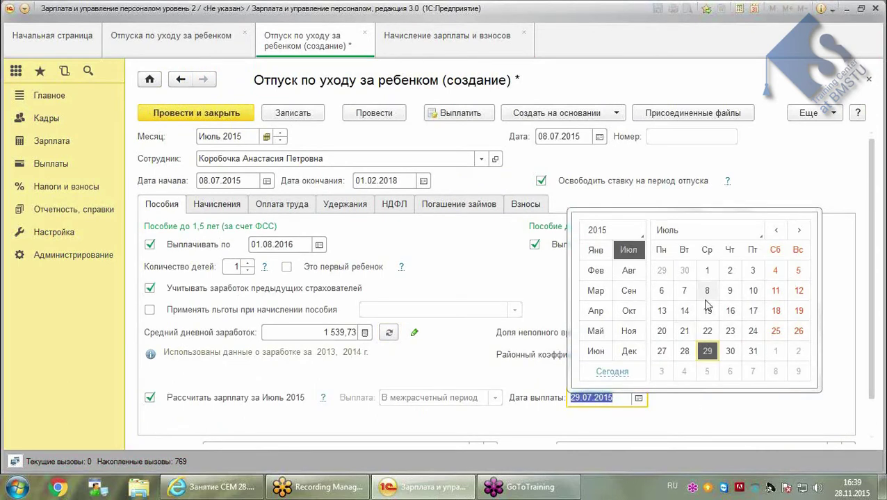
left_click(706, 351)
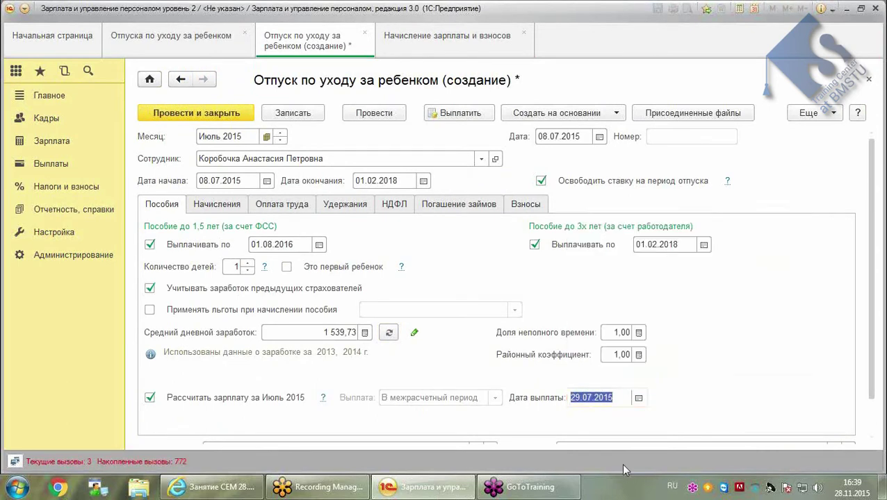
left_click(389, 333)
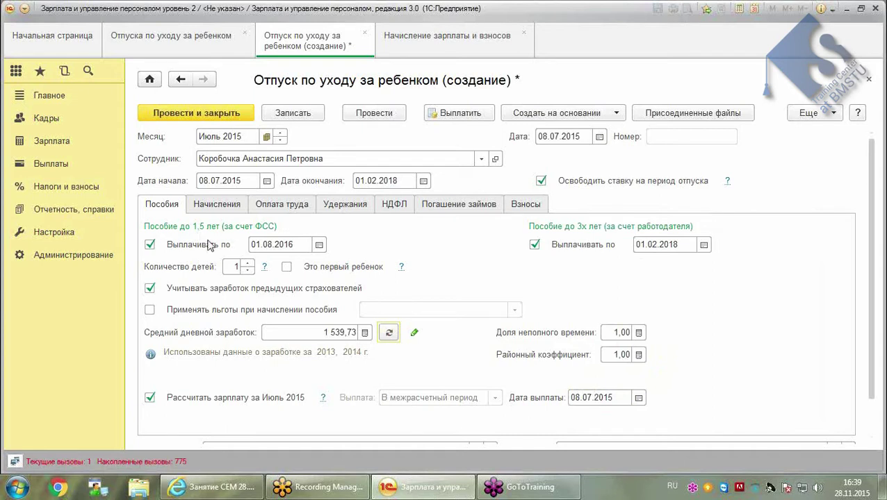
Review the leave document's planned accruals, Оплата труда and deductions tables, and return to the benefit settings
left_click(221, 204)
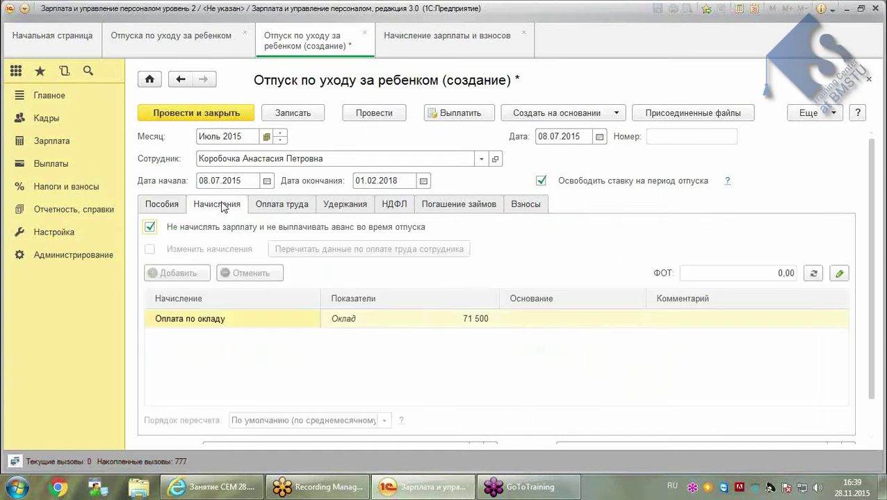
left_click(298, 209)
left_click(367, 205)
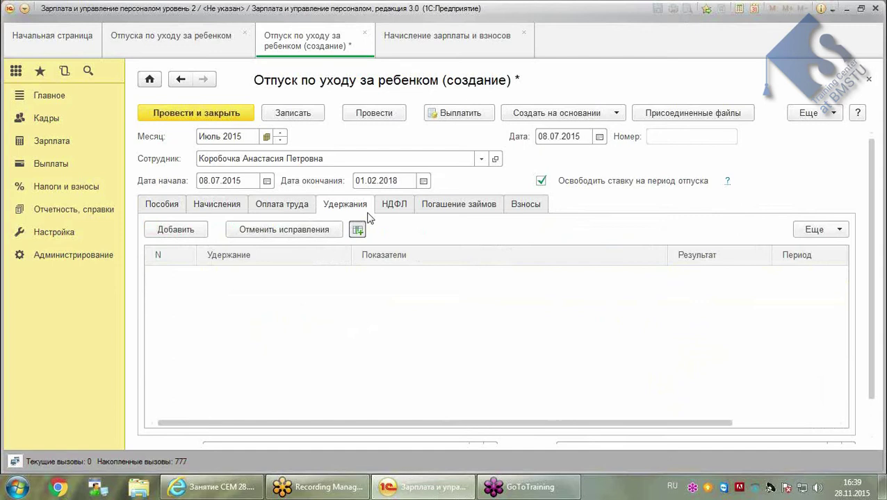
left_click(166, 207)
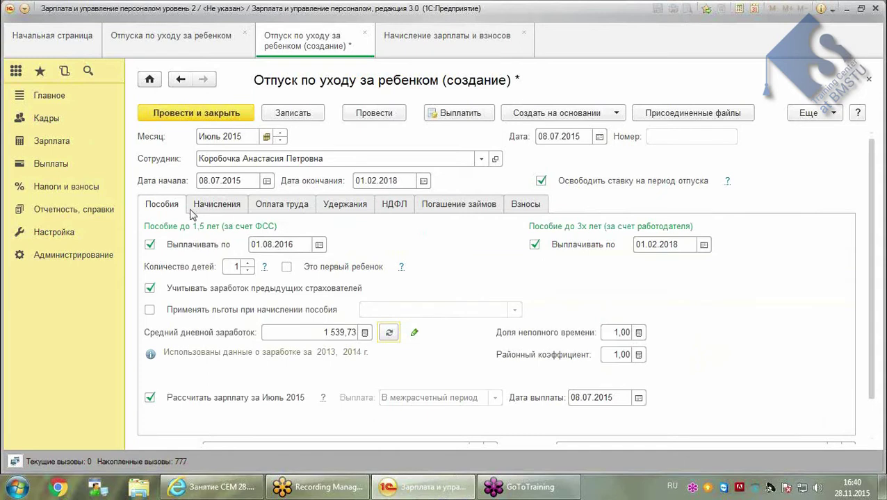
Turn off Рассчитать зарплату за Июль 2015 in the leave document and check its planned accruals
left_click(177, 402)
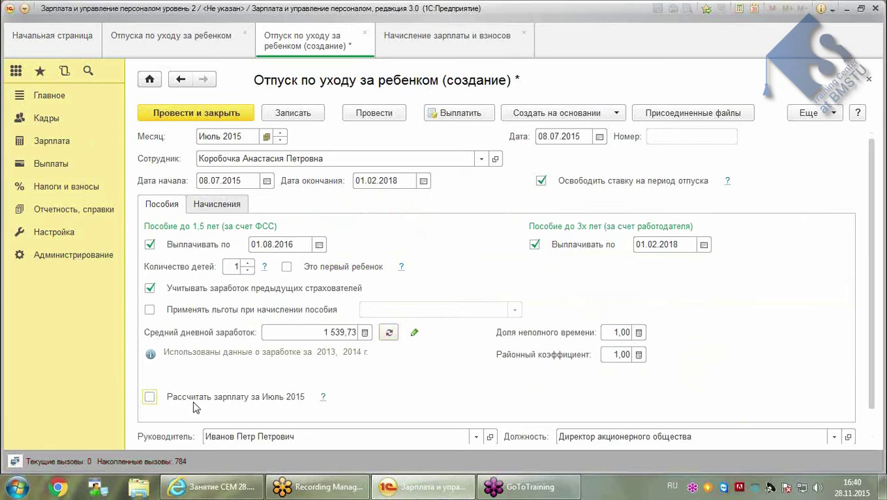
left_click(150, 397)
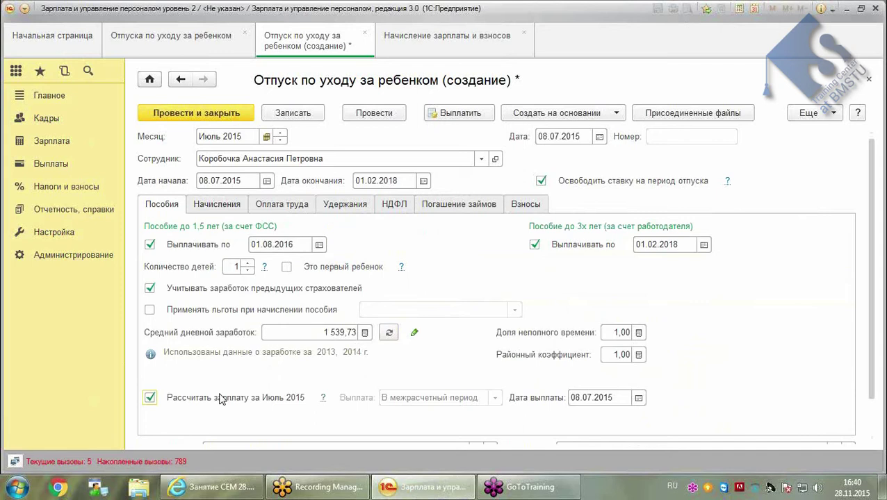
left_click(150, 398)
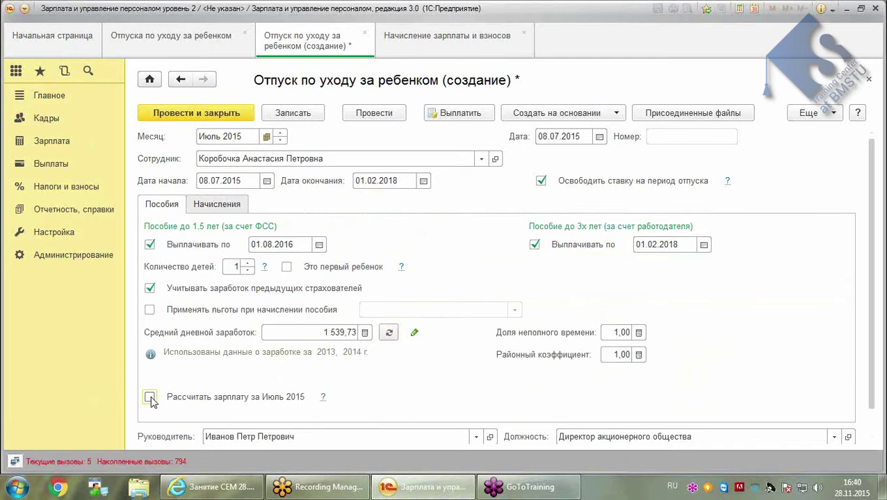
left_click(224, 206)
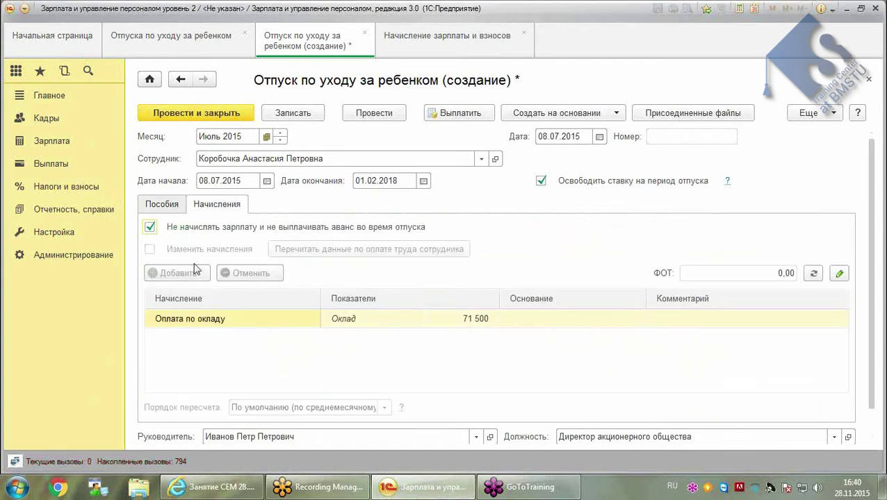
left_click(164, 208)
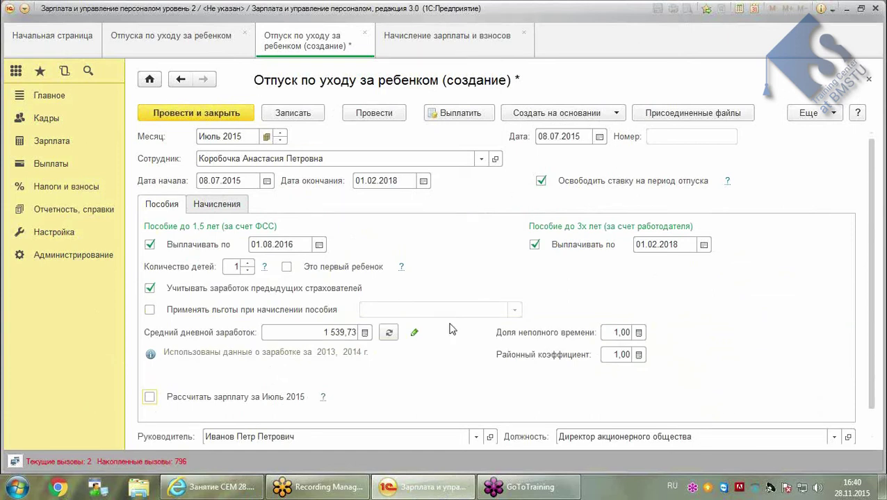
Generate the Приказ о предоставлении отпуска (Т-6) print form, agreeing to post the leave document first
left_click(827, 115)
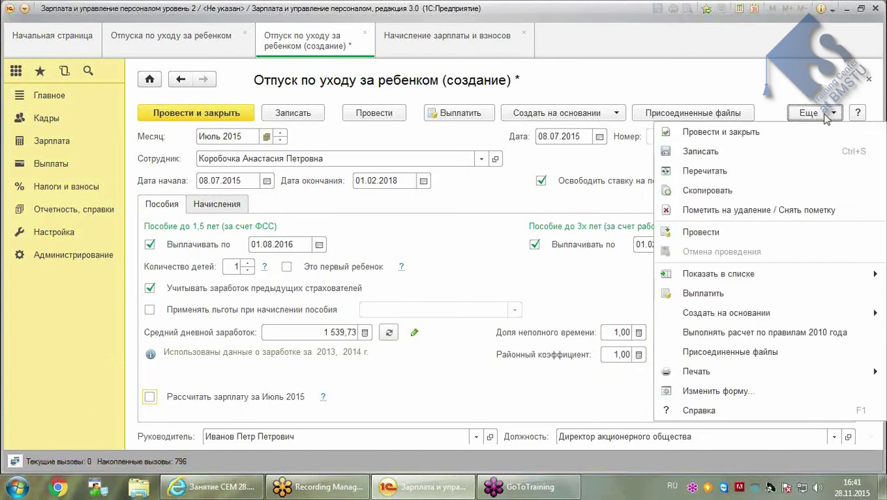
mouse_move(768, 371)
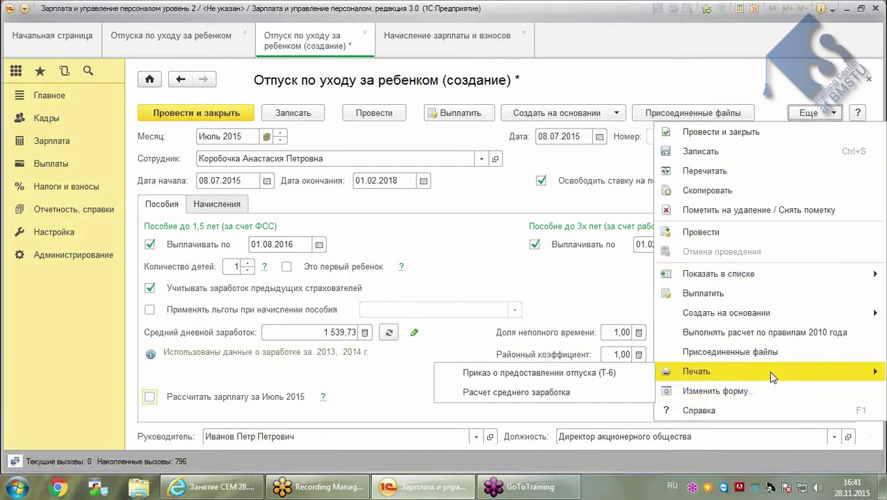
left_click(569, 374)
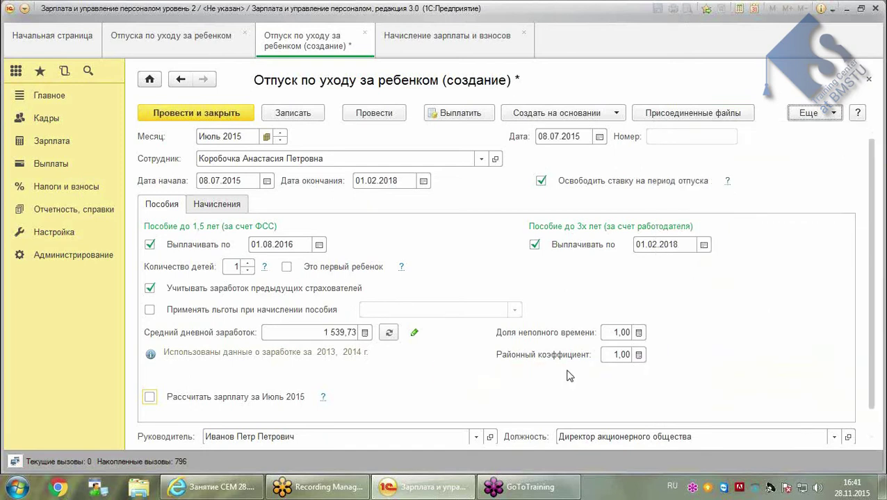
key("Return")
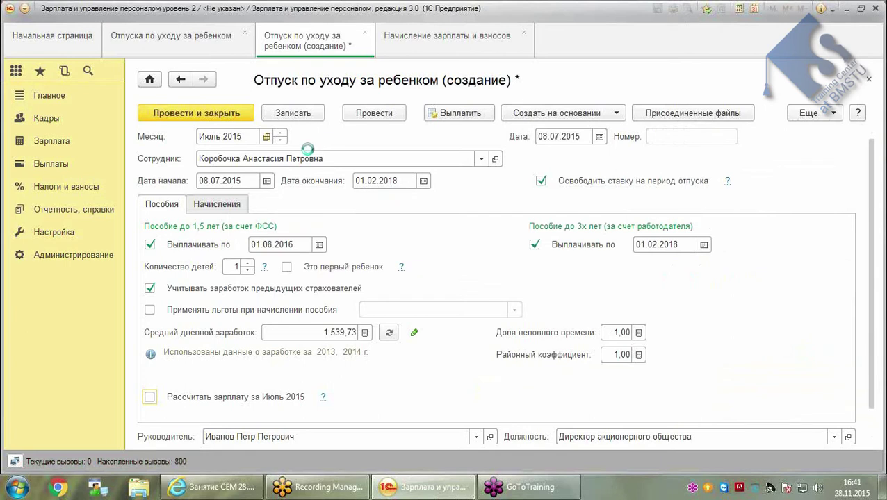
key("Return")
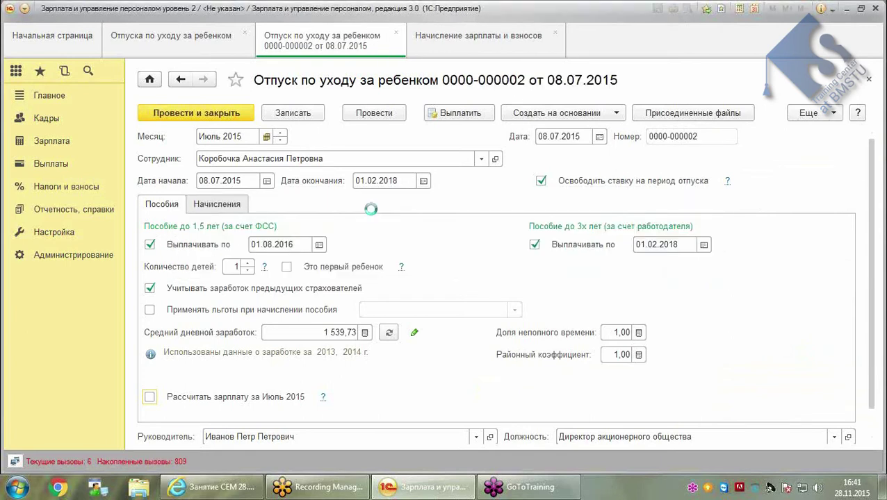
Examine the leave order's employee details, leave type, leave period and signature lines, then close the print form
left_click(746, 206)
scroll(747, 209, "down", 3)
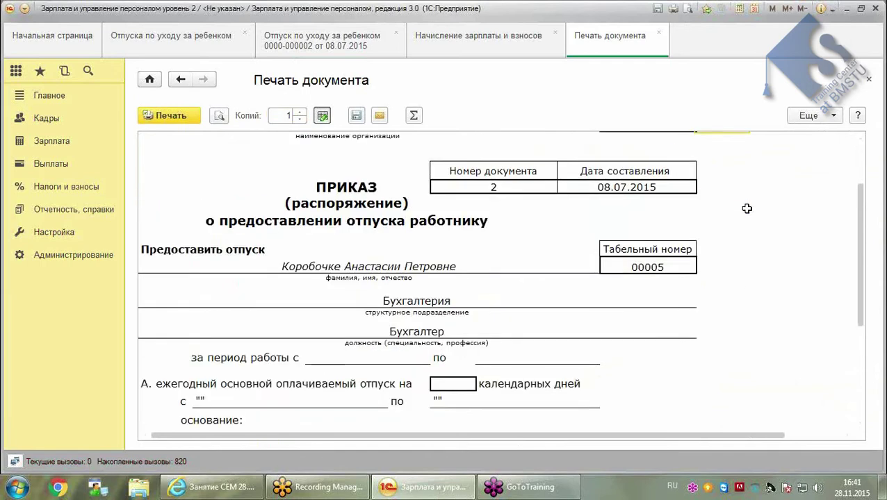
scroll(746, 208, "down", 3)
scroll(746, 221, "down", 5)
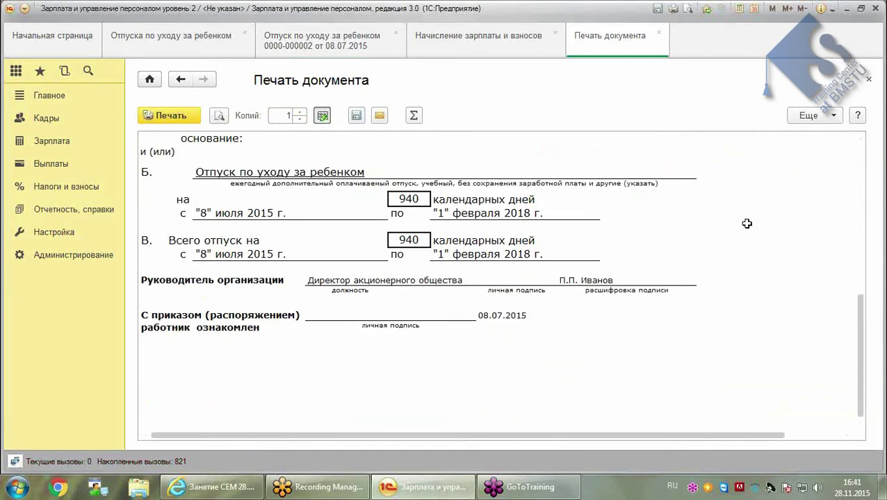
scroll(746, 223, "up", 8)
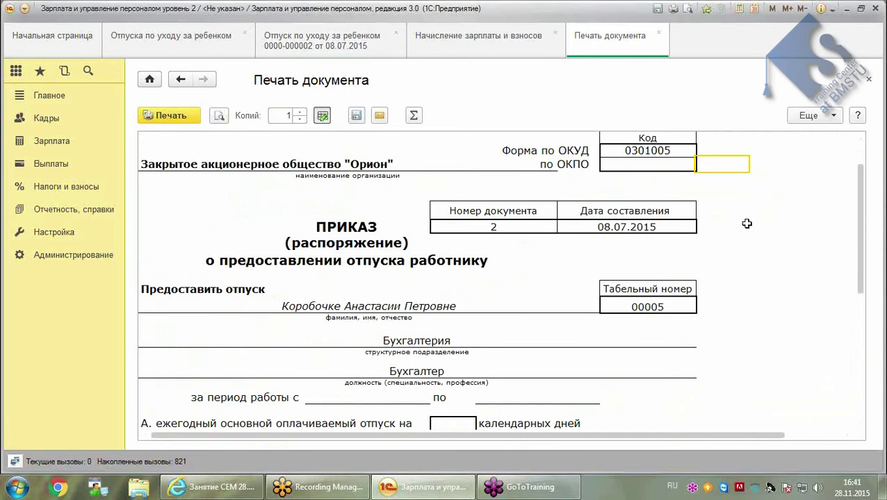
scroll(747, 223, "down", 7)
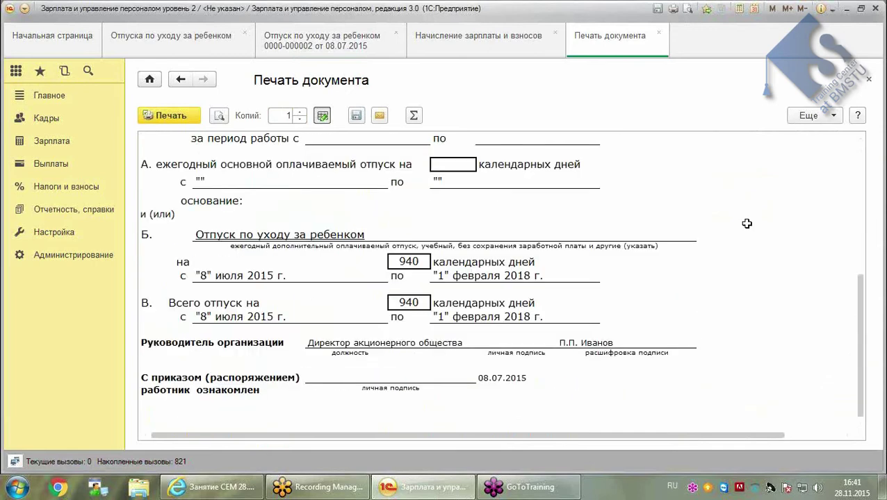
scroll(746, 223, "up", 8)
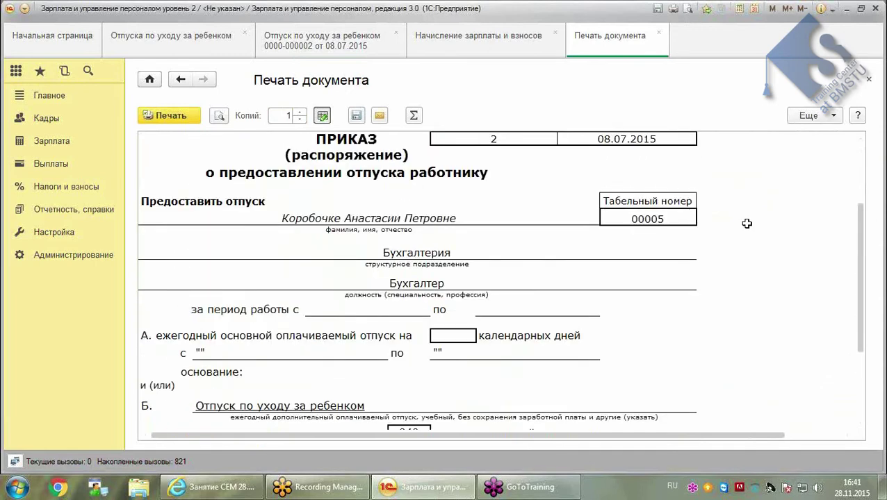
left_click(659, 33)
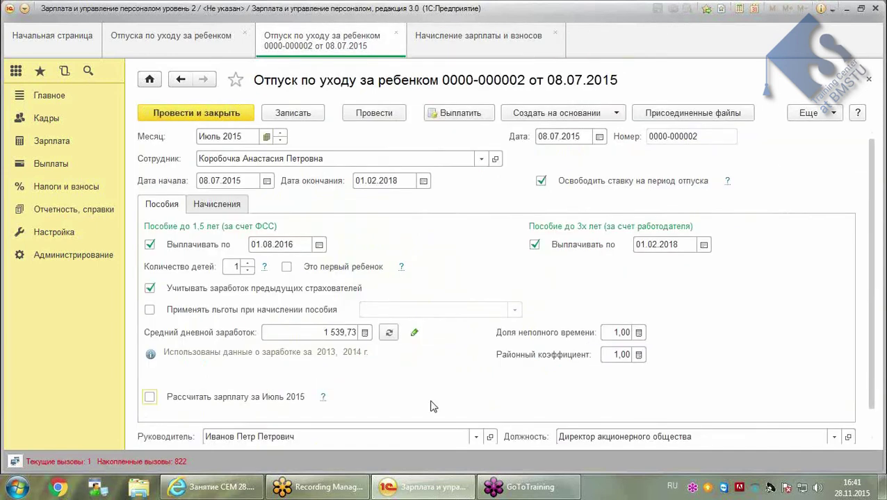
Generate the Расчет среднего заработка print form and examine the yearly earnings and the average, minimum and maximum daily earnings sections
left_click(810, 114)
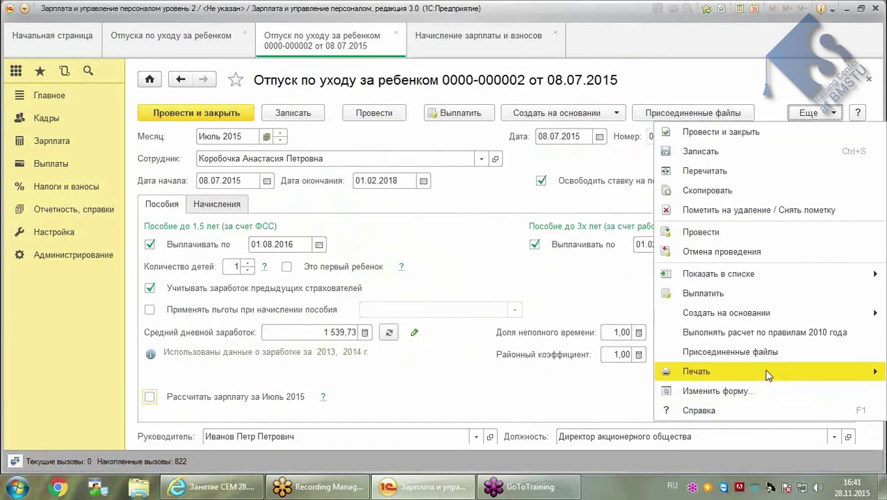
mouse_move(763, 374)
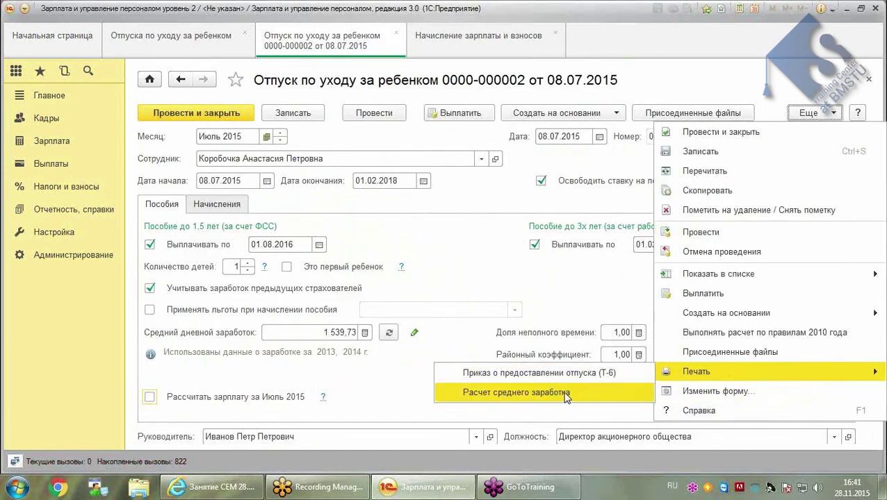
left_click(516, 392)
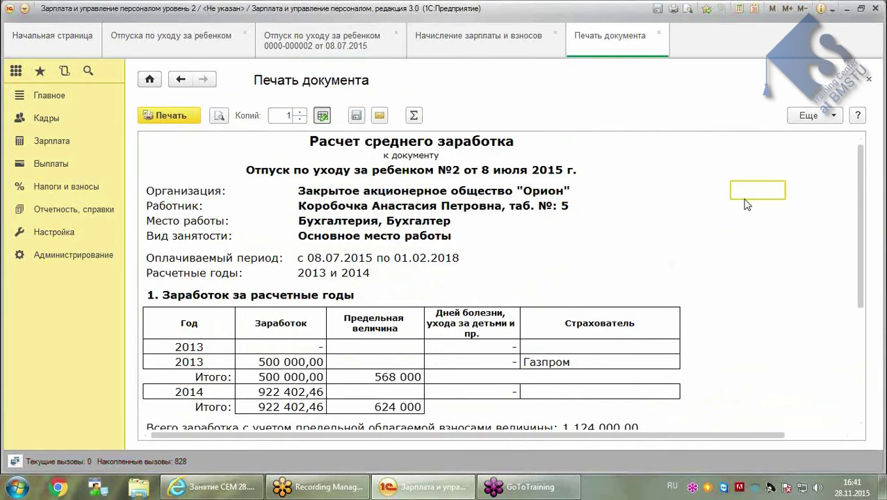
left_click(806, 116)
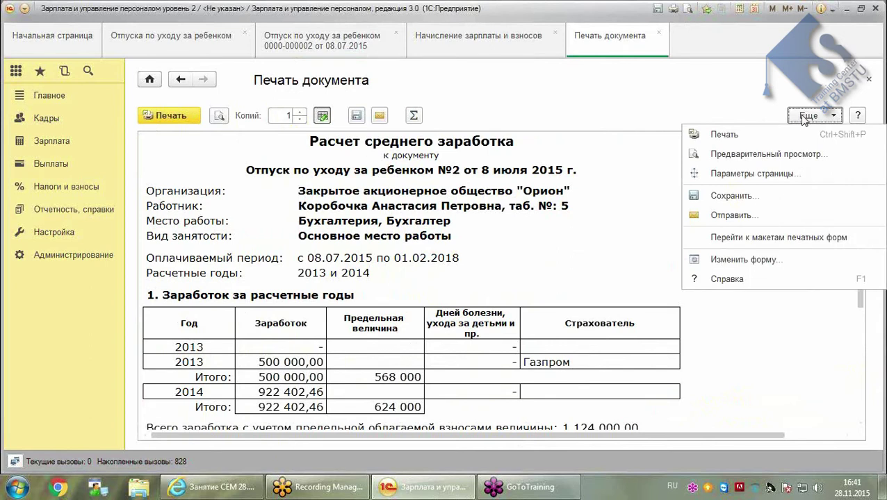
left_click(598, 258)
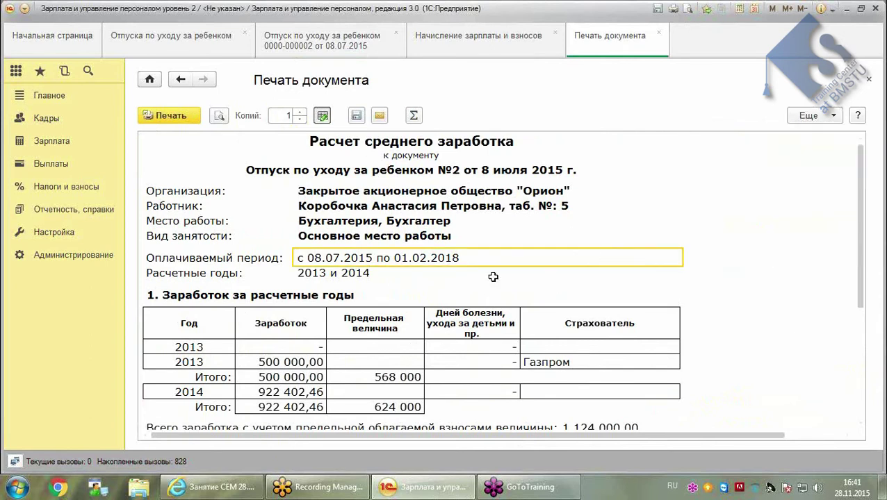
scroll(492, 277, "down", 8)
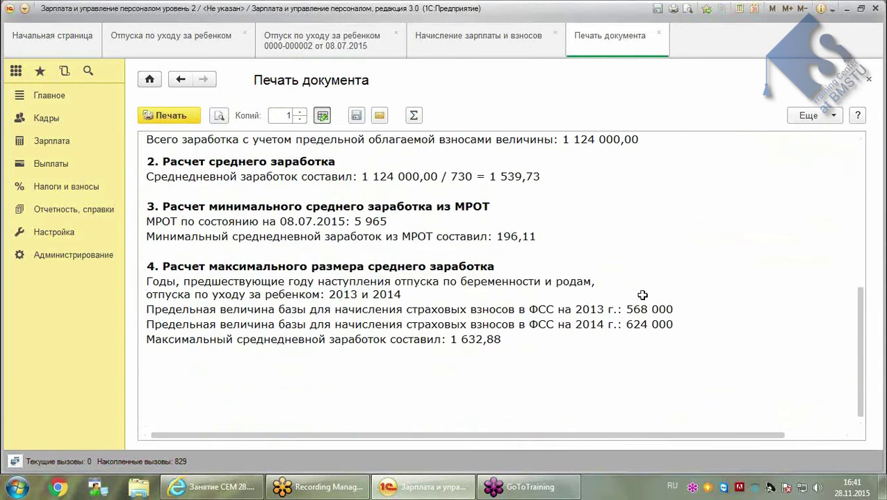
scroll(642, 295, "up", 8)
scroll(642, 296, "down", 4)
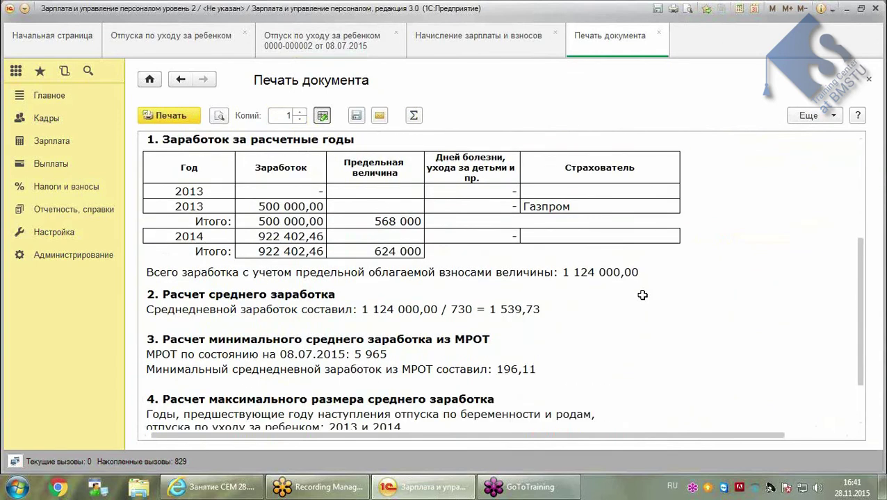
left_click_drag(485, 314, 551, 383)
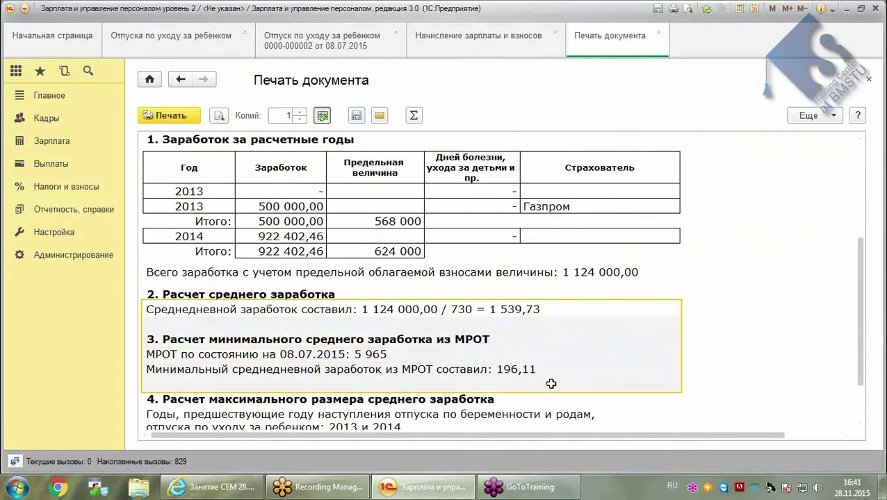
Close the average earnings print form, then post and close the childcare leave document
left_click(659, 34)
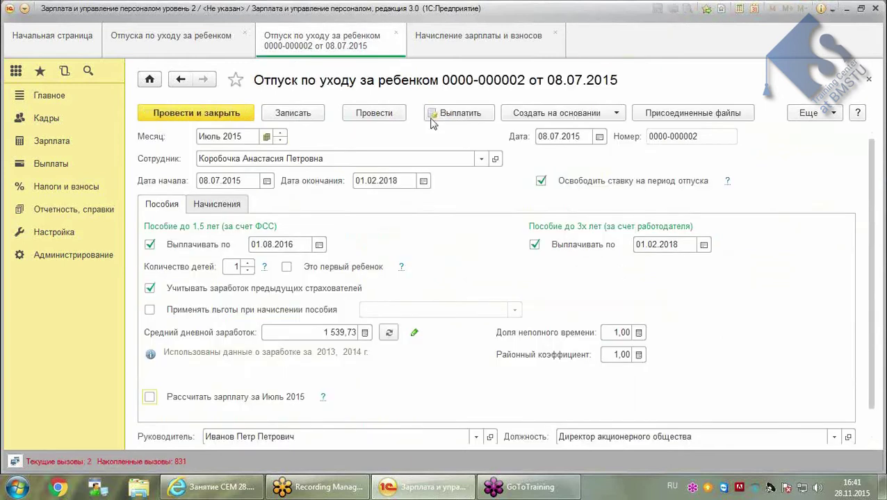
left_click(193, 114)
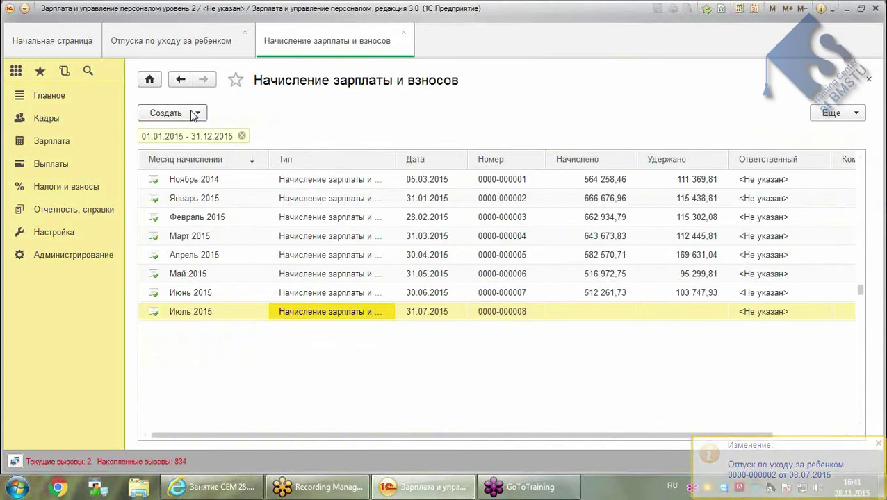
left_click(878, 443)
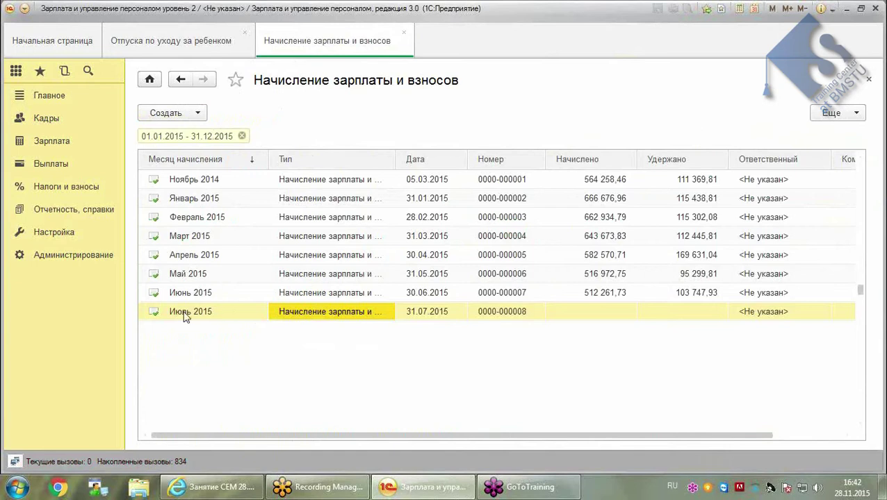
Open the July 2015 Начисление зарплаты и взносов document dated 31.07.2015 and fill it with calculated payroll data
left_click(301, 313)
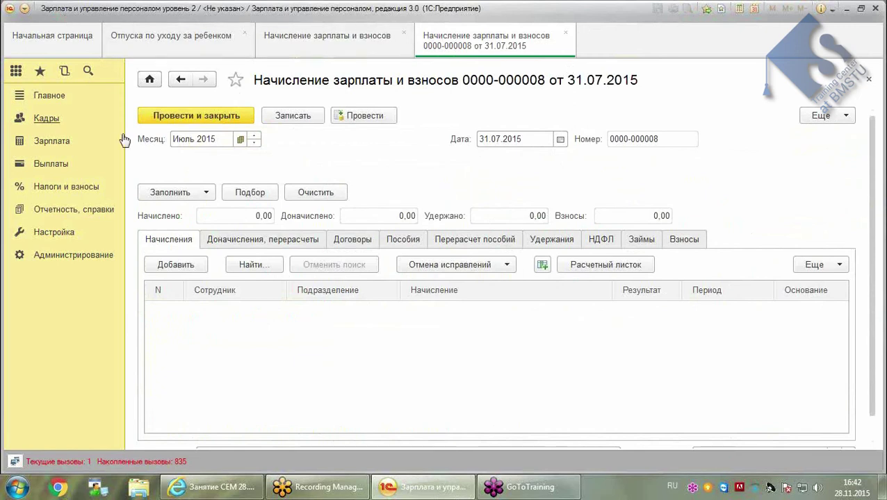
left_click(172, 192)
left_click(212, 214)
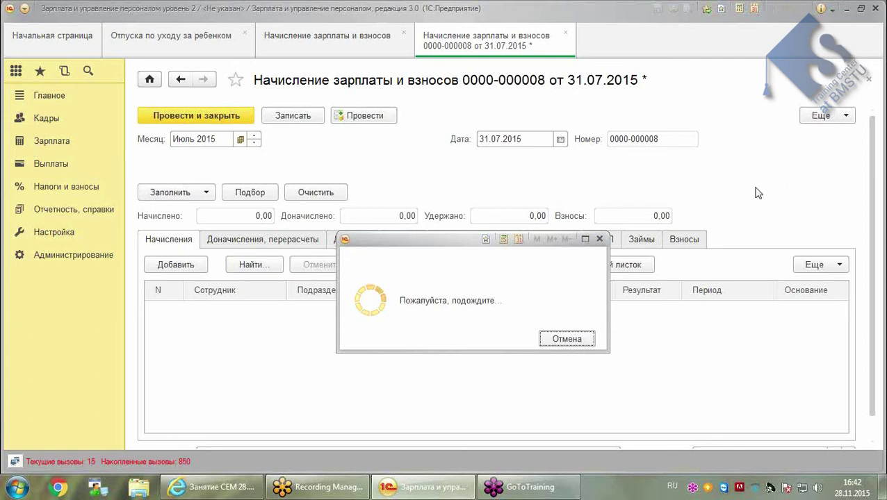
Sort the accruals table of the July 2015 payroll document by Сотрудник in ascending order
scroll(517, 262, "down", 3)
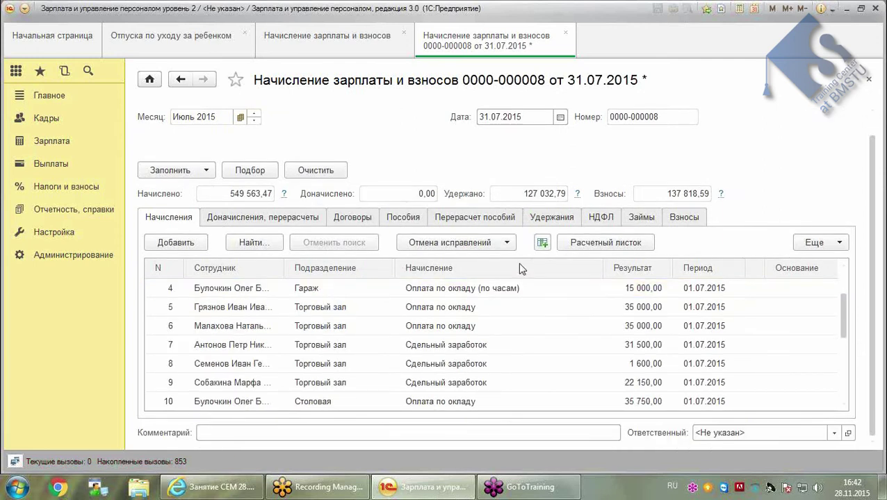
left_click(222, 323)
left_click(834, 244)
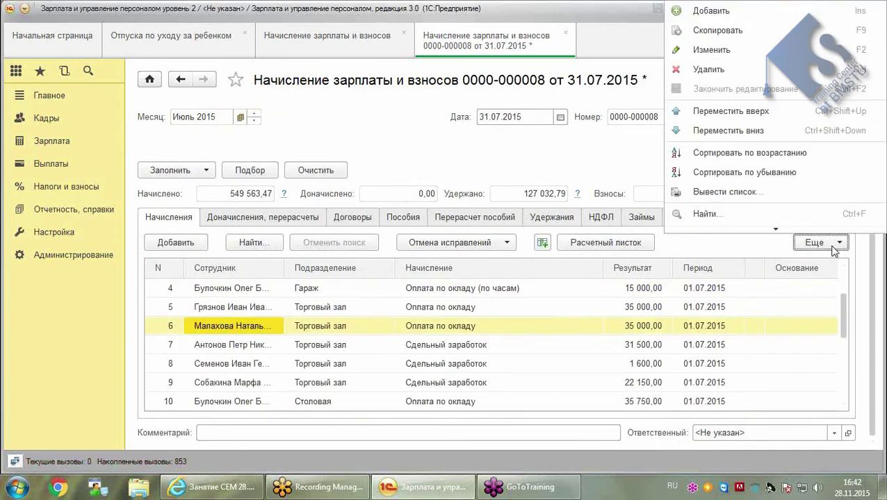
left_click(803, 152)
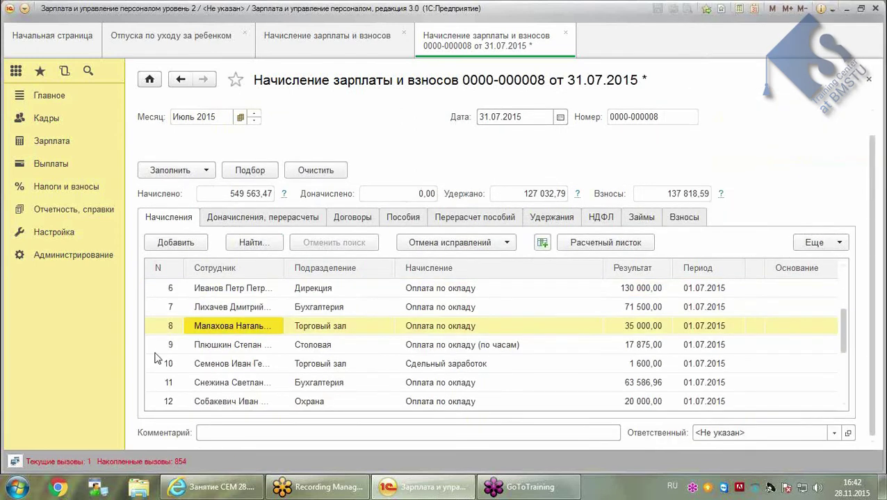
Examine the July 2015 accruals by employee, comparing the Начисление, Результат and Период values through the whole table
left_click(230, 347)
scroll(250, 375, "down", 2)
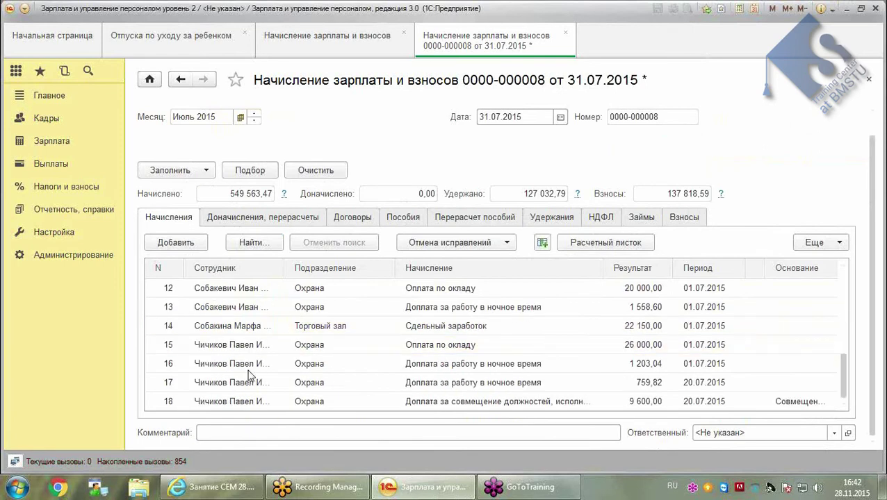
scroll(250, 375, "up", 4)
scroll(250, 376, "down", 2)
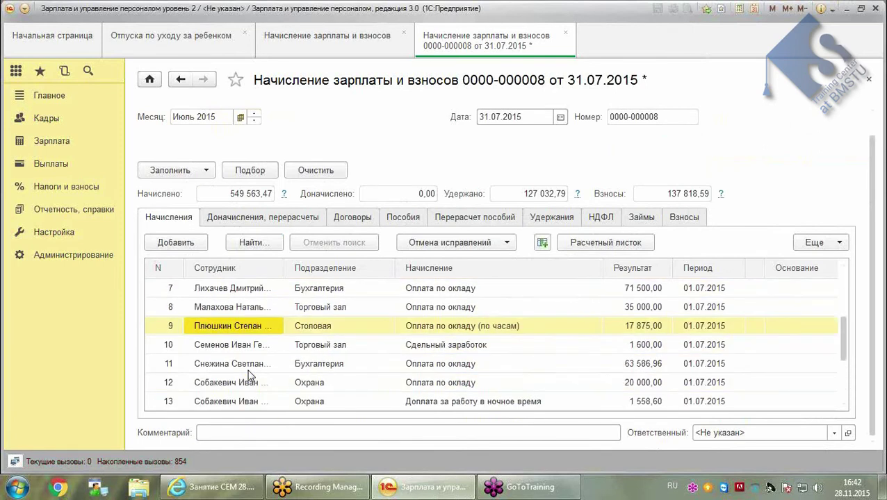
scroll(248, 375, "down", 2)
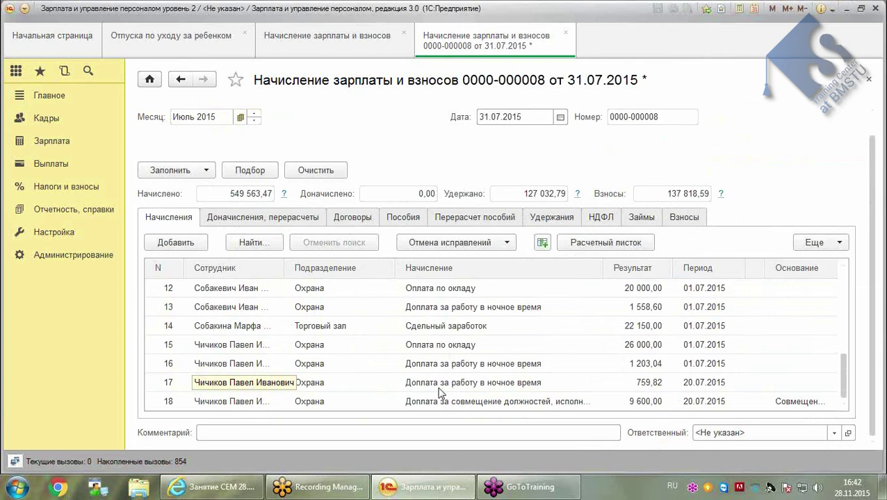
left_click_drag(844, 380, 848, 278)
left_click(224, 326)
scroll(214, 369, "down", 2)
scroll(214, 367, "up", 1)
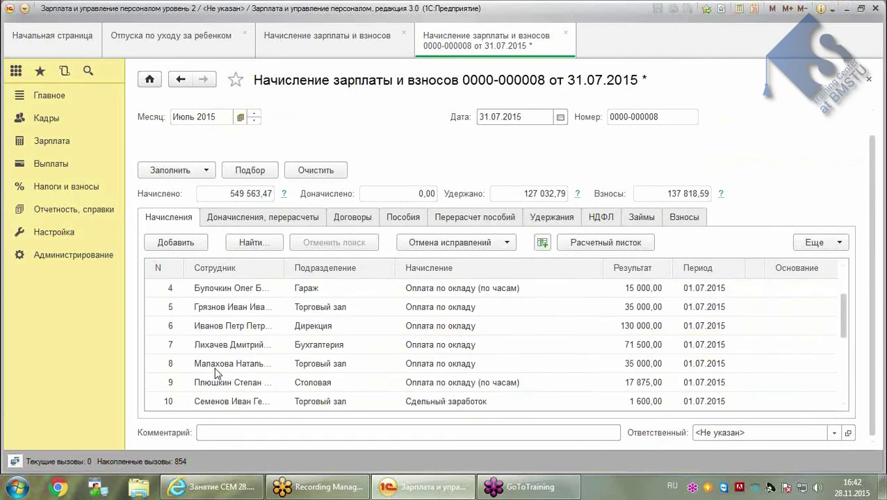
Review the Пособия rows for childcare benefits up to 1.5 and 3 years, and post and close the July 2015 payroll document
left_click(411, 219)
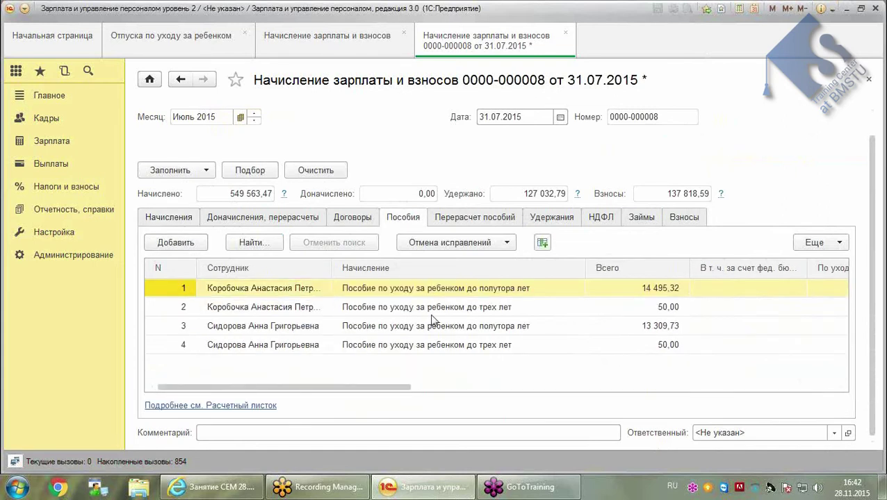
left_click(239, 290)
left_click(551, 291)
left_click(376, 306)
left_click(449, 288)
left_click(460, 307)
left_click(433, 291)
left_click(368, 313)
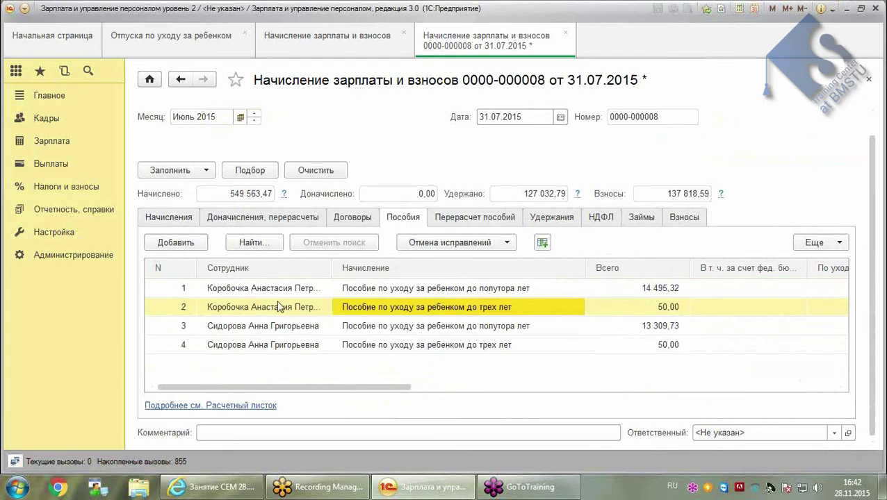
left_click(394, 289)
left_click(444, 309)
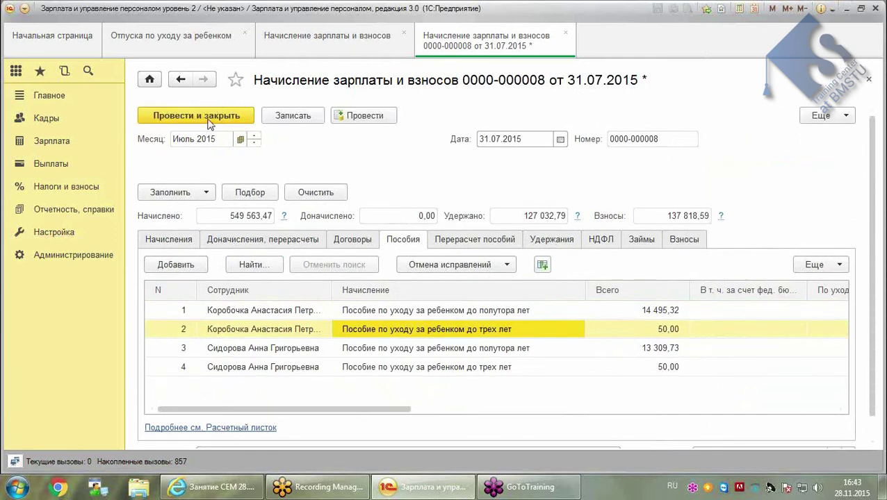
left_click(231, 118)
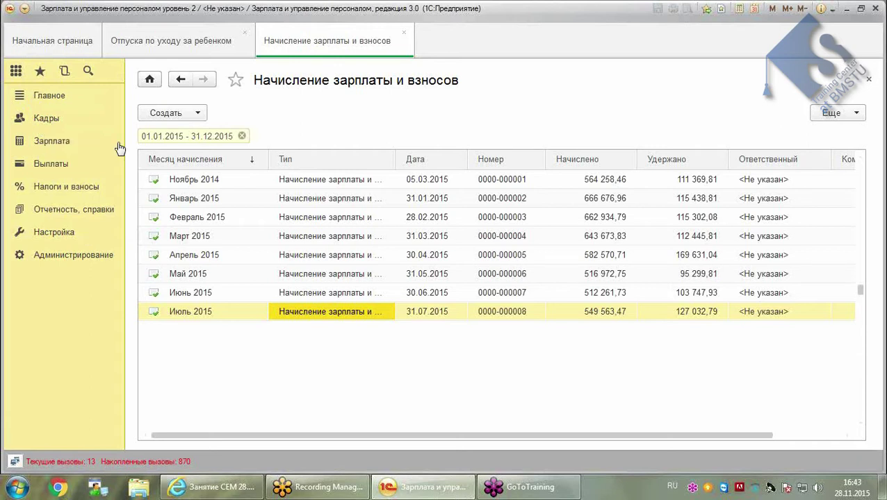
Open the Табель учета рабочего времени (Т-13) report from the payroll reports
left_click(56, 143)
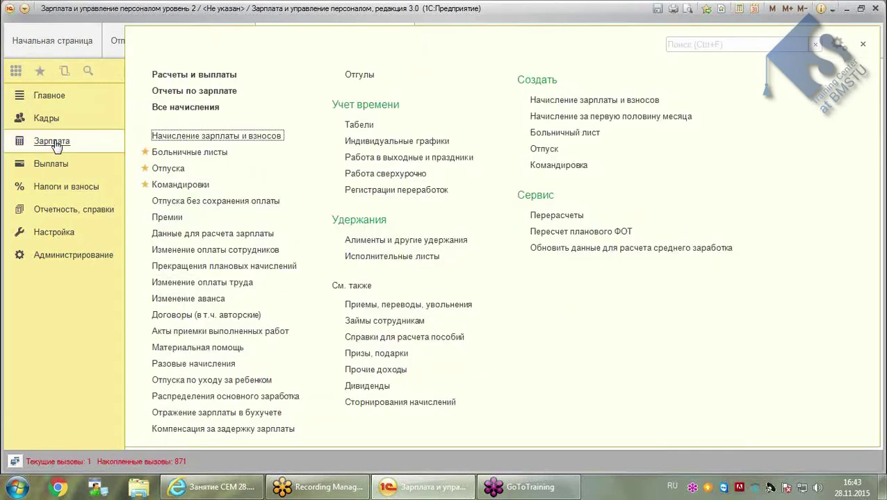
left_click(199, 91)
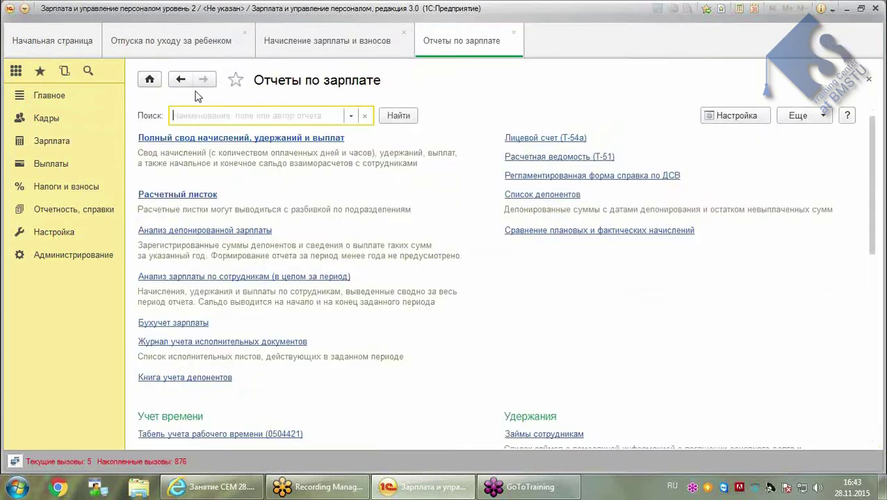
left_click(178, 80)
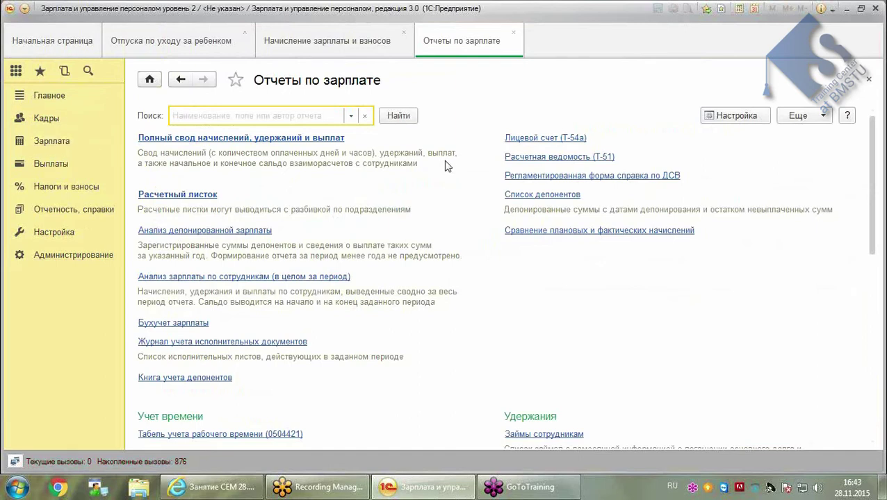
scroll(446, 166, "down", 4)
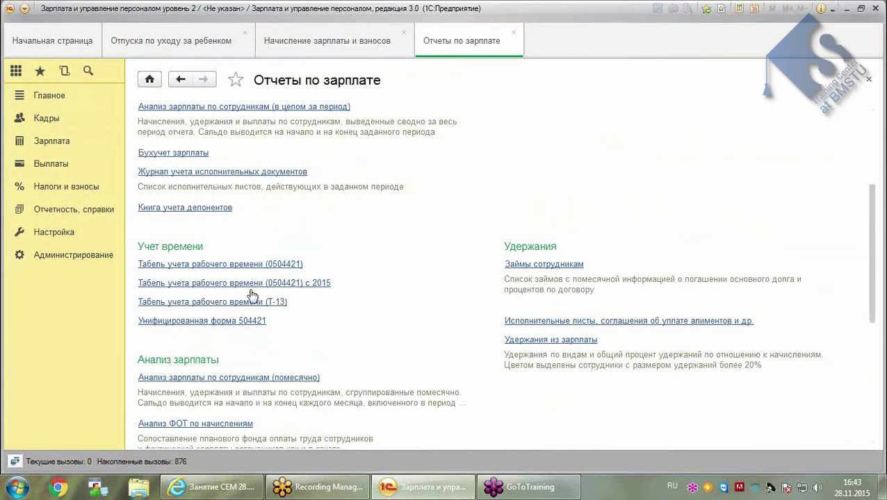
left_click(209, 302)
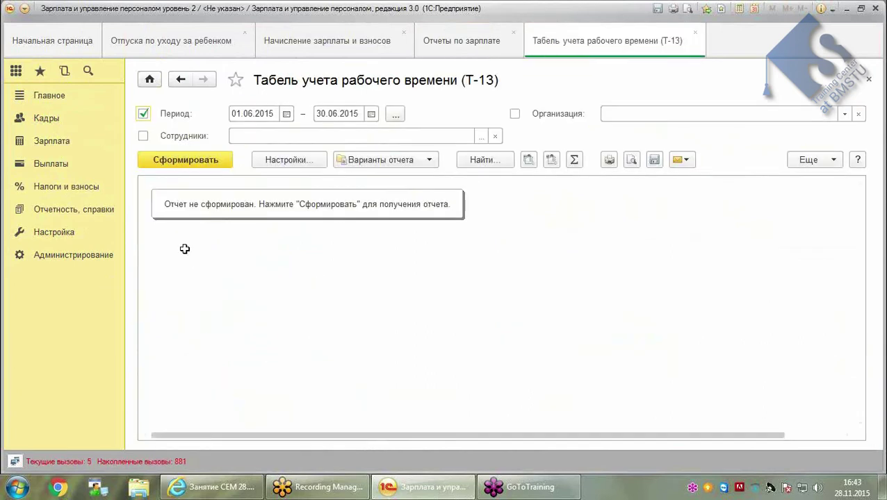
Set the Т-13 timesheet period to 01.07.2015 – 31.07.2015 and try to generate the report
left_click(393, 114)
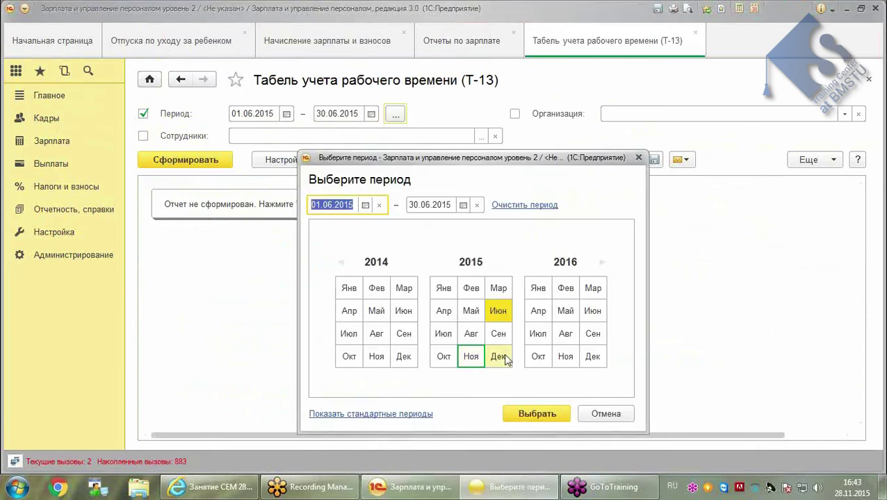
left_click(443, 335)
left_click(535, 414)
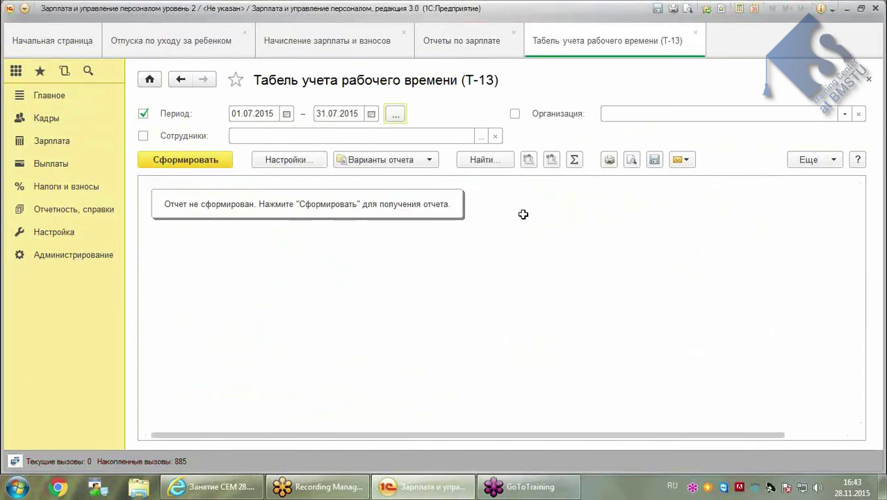
left_click(189, 157)
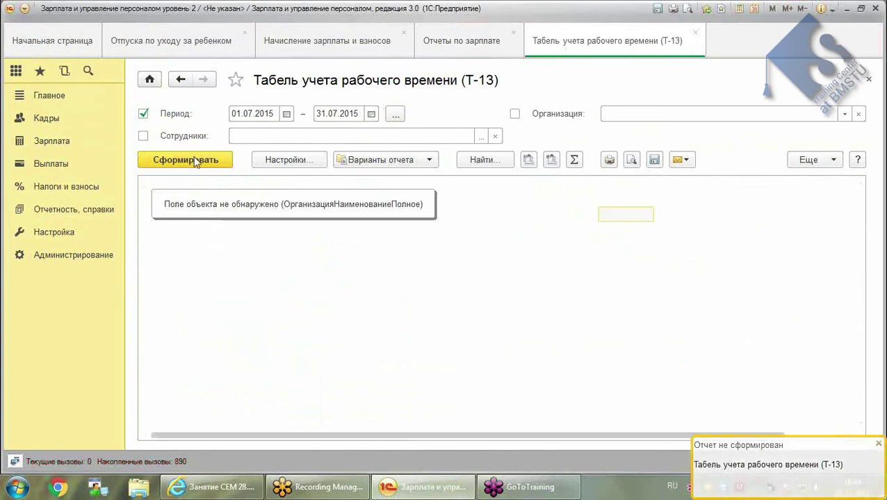
left_click(395, 115)
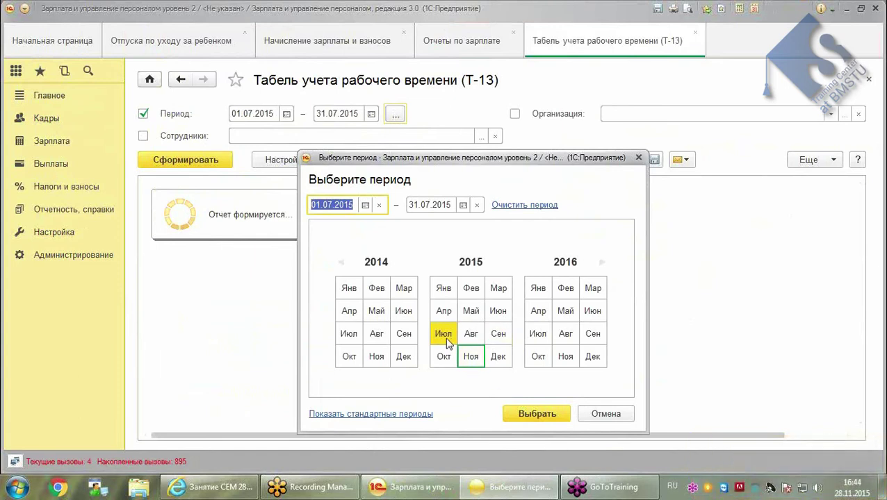
left_click(446, 335)
left_click(535, 414)
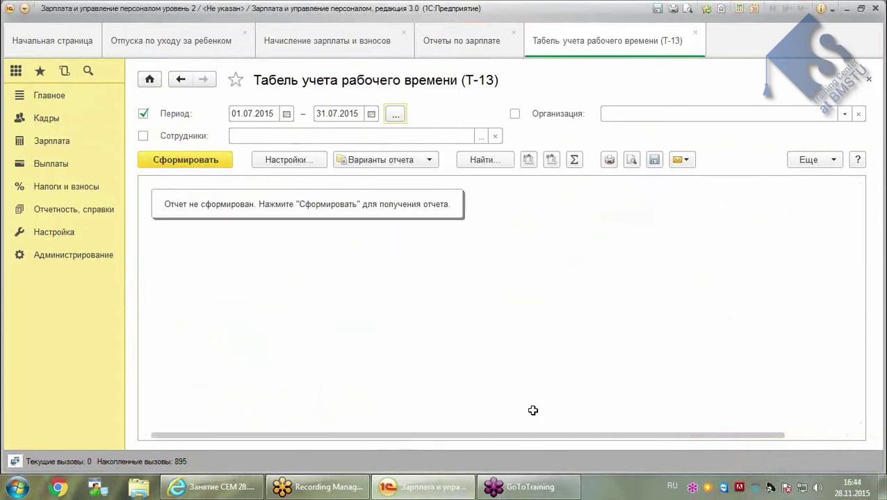
Change the Т-13 timesheet period to 01.01.2015 – 31.12.2015 and try to generate the report
left_click(143, 114)
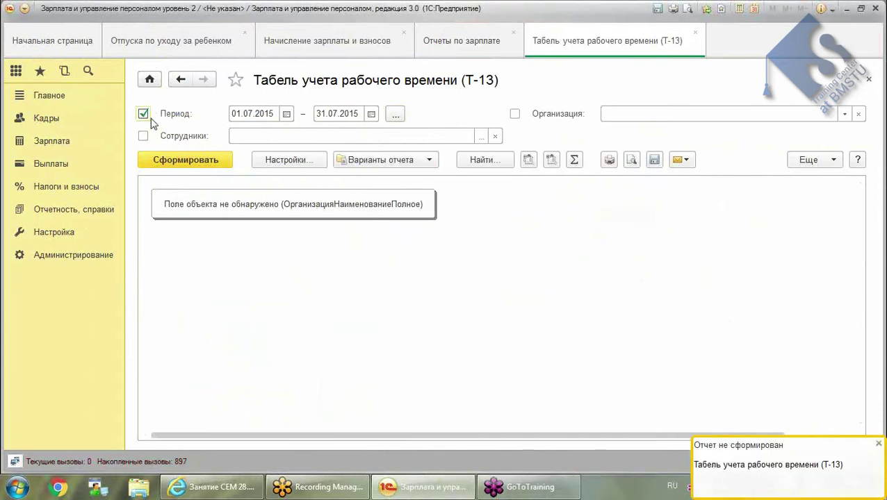
left_click(390, 115)
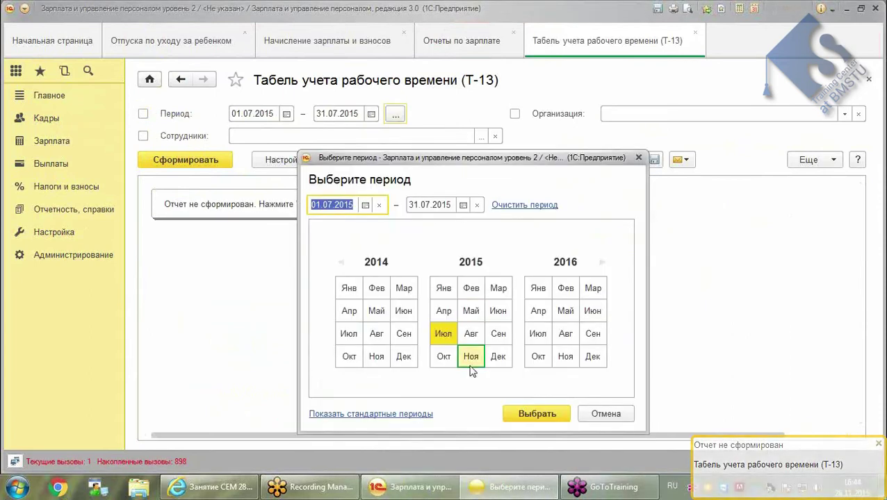
left_click_drag(441, 289, 471, 357)
left_click(498, 356, "shift")
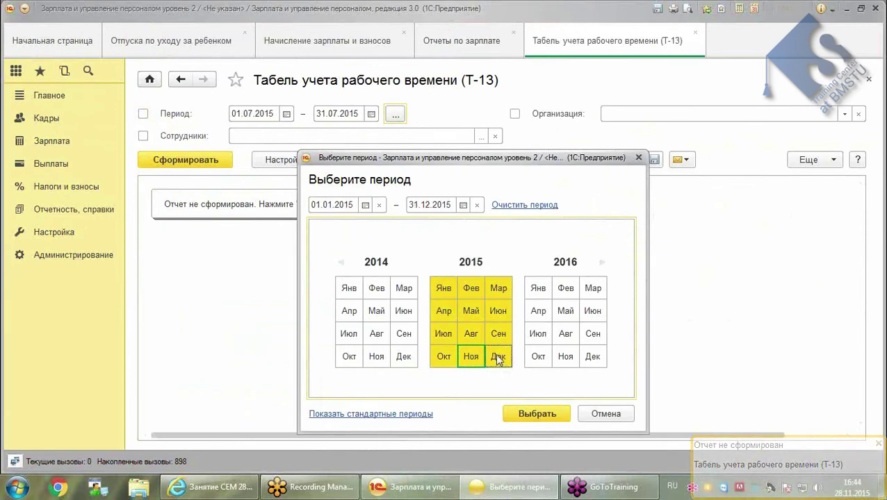
left_click(536, 414)
left_click(175, 161)
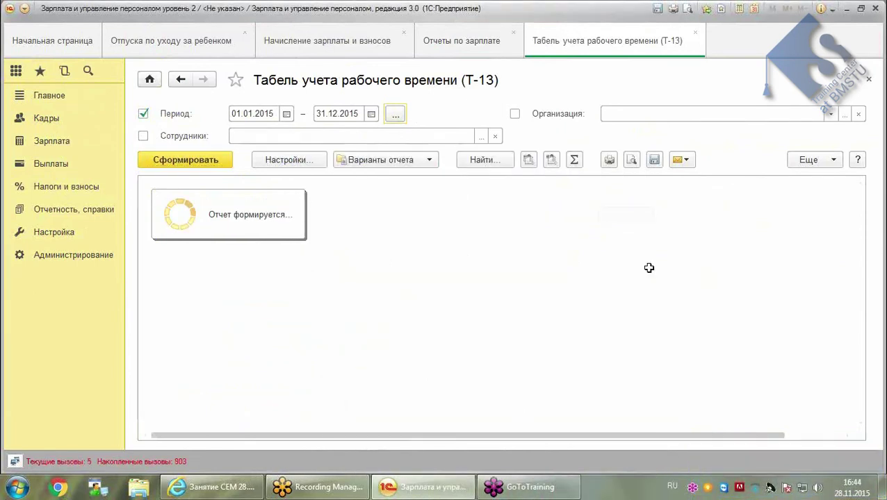
Switch the timesheet report to the Унифицированная форма 504421 variant and try to generate it
left_click(381, 161)
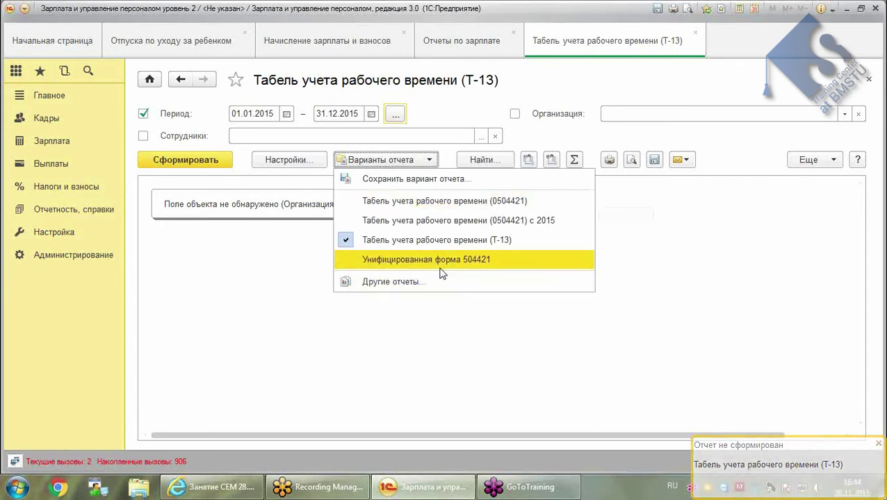
left_click(292, 114)
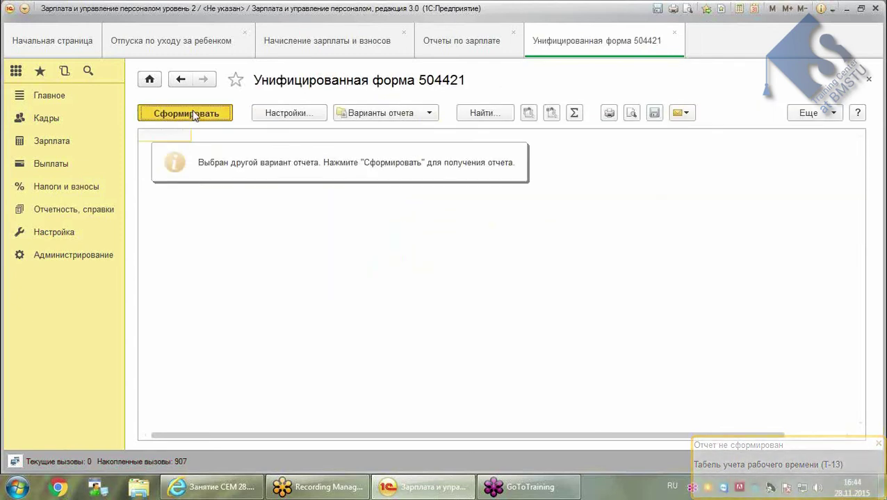
left_click(192, 114)
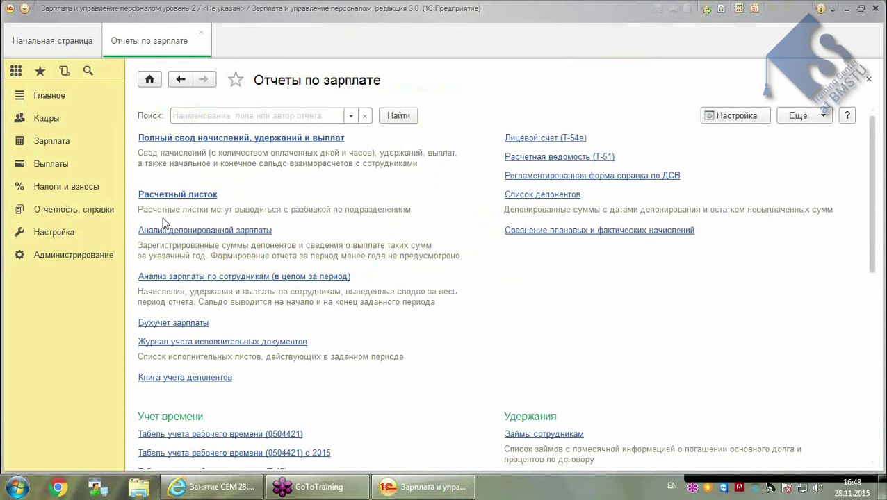
Generate the Анализ зарплаты по сотрудникам (в целом за период) report for 01.07.2015 – 31.07.2015
left_click(216, 278)
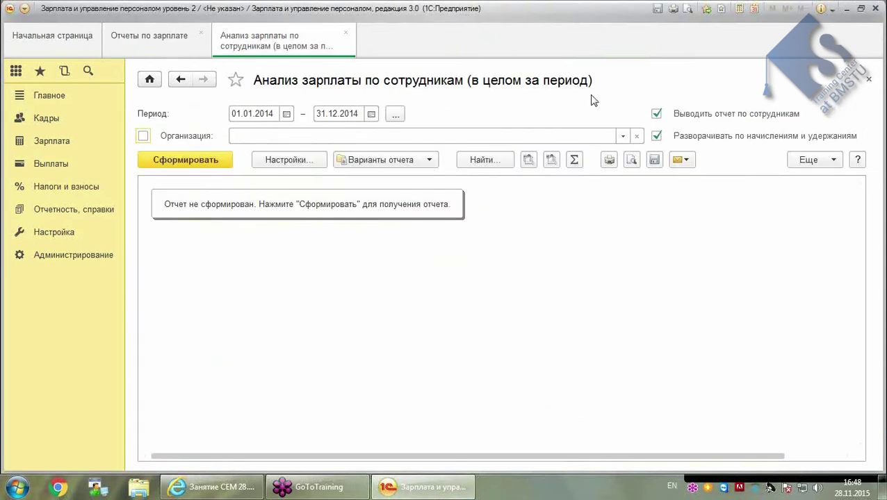
left_click(395, 114)
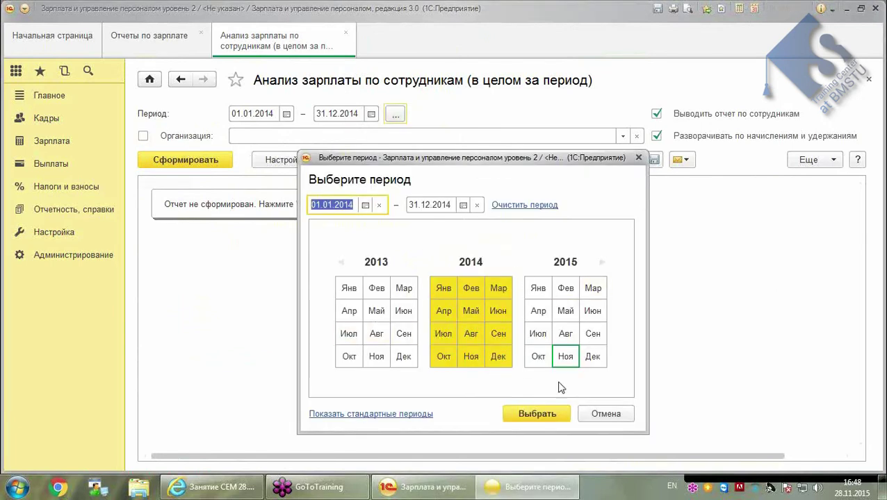
left_click(538, 333)
left_click(538, 414)
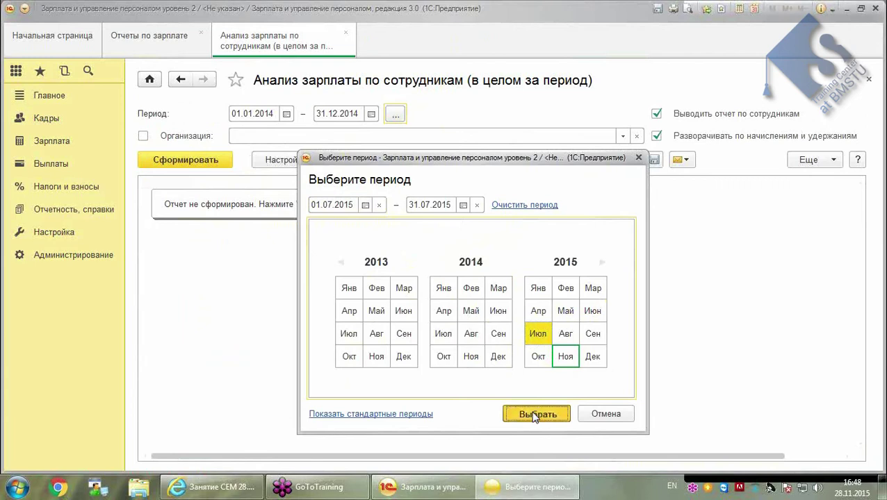
left_click(212, 160)
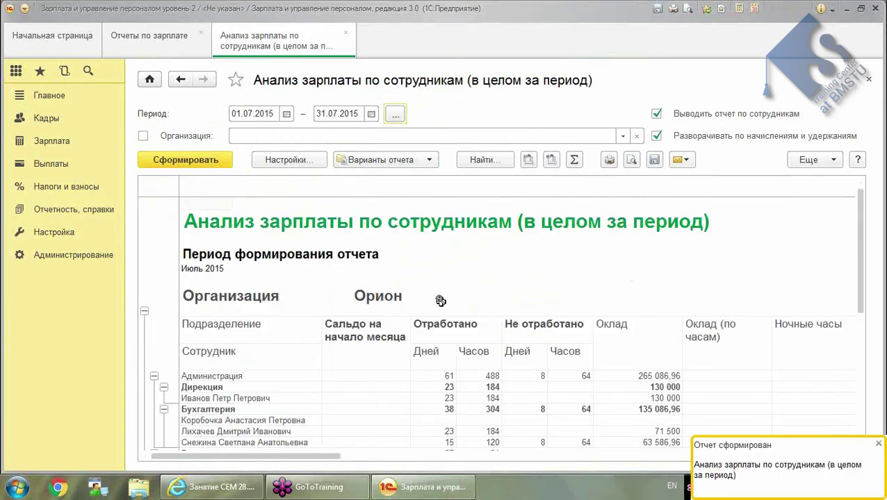
Examine worked and unworked days, hours and salary by department and employee in the July 2015 analysis, including the accounting employee on childcare leave
scroll(567, 281, "down", 4)
scroll(549, 278, "down", 2)
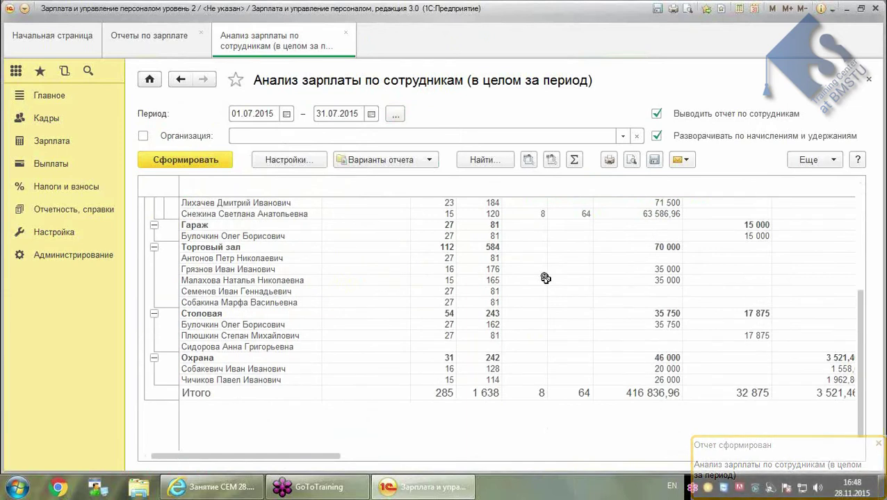
scroll(546, 278, "up", 2)
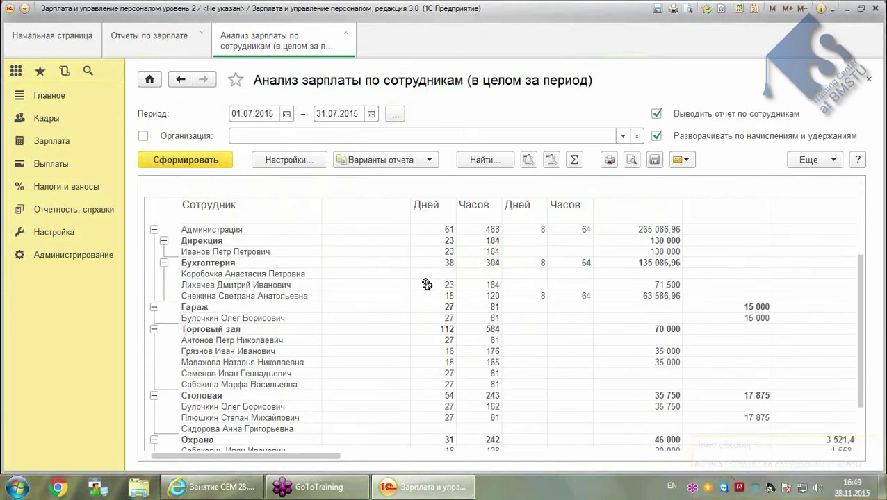
scroll(426, 286, "down", 1)
scroll(426, 286, "up", 1)
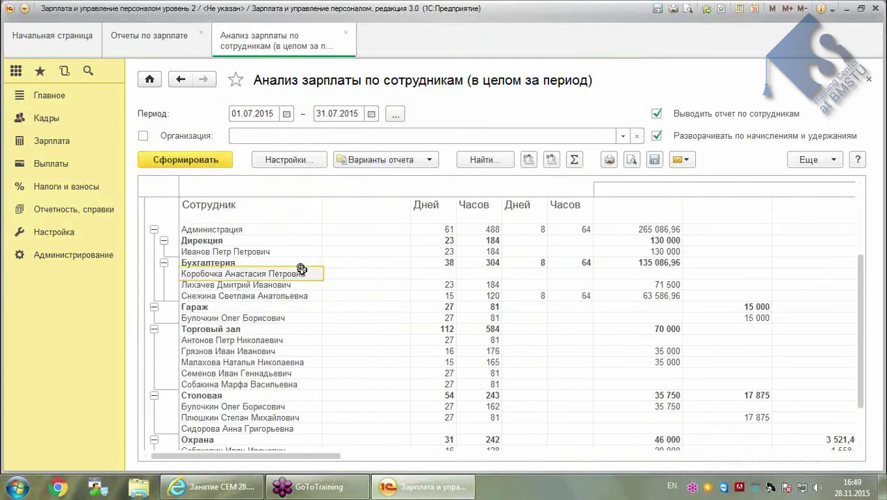
left_click(478, 274)
left_click(238, 274)
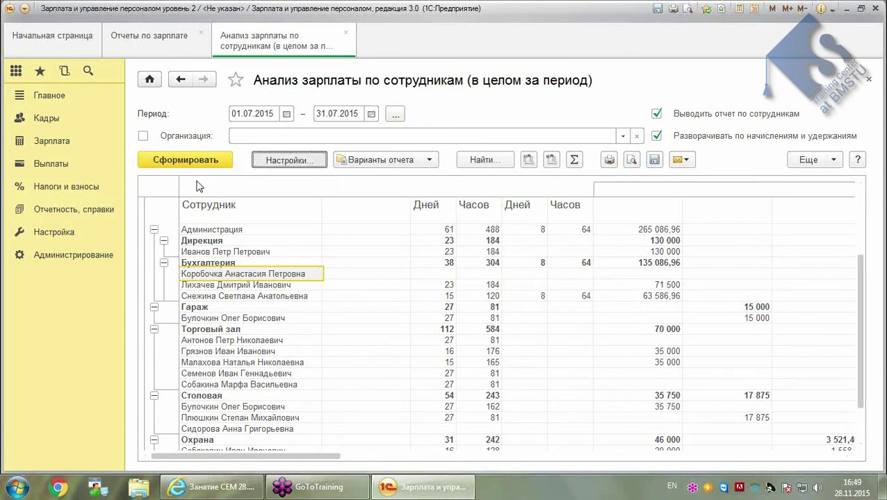
Filter the July 2015 salary analysis report by the accounting employee on childcare leave and generate it
left_click(285, 159)
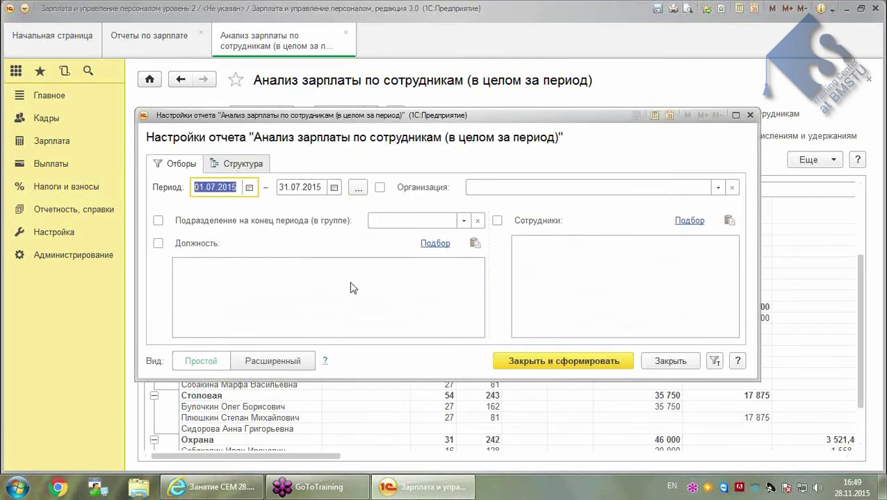
right_click(579, 268)
left_click(667, 236)
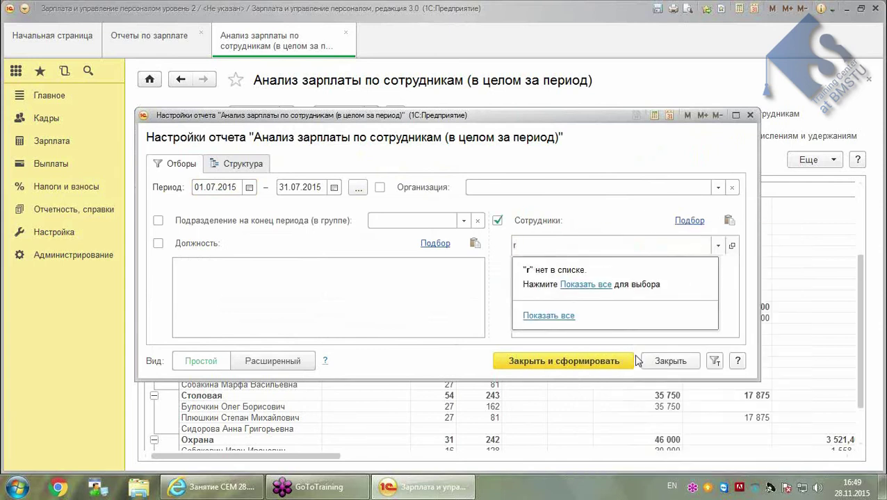
type("rjh")
key("BackSpace")
key("BackSpace")
type("кор")
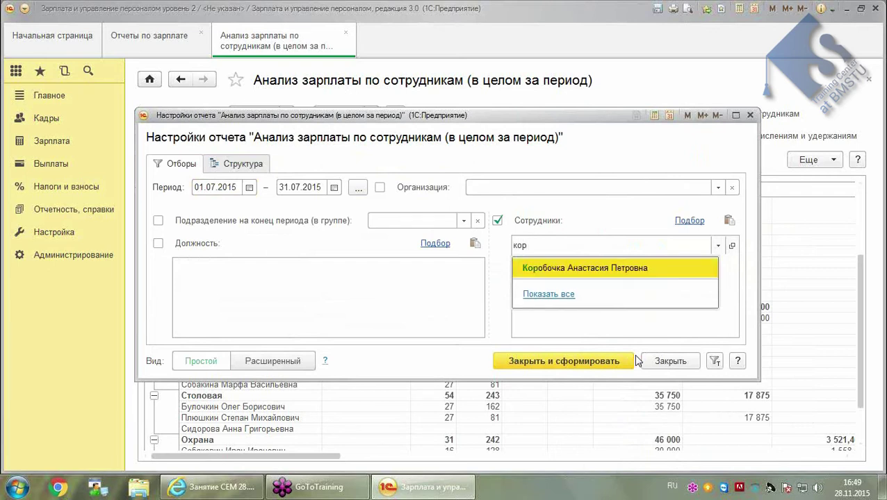
left_click(579, 269)
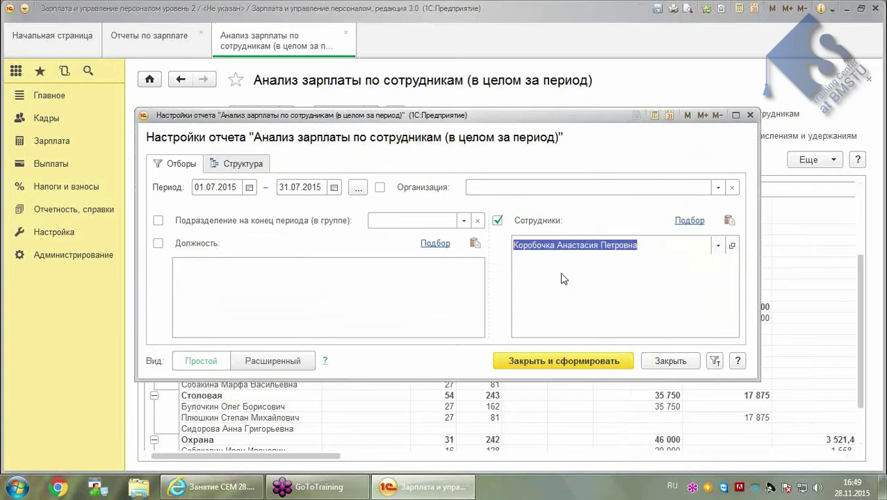
left_click(570, 362)
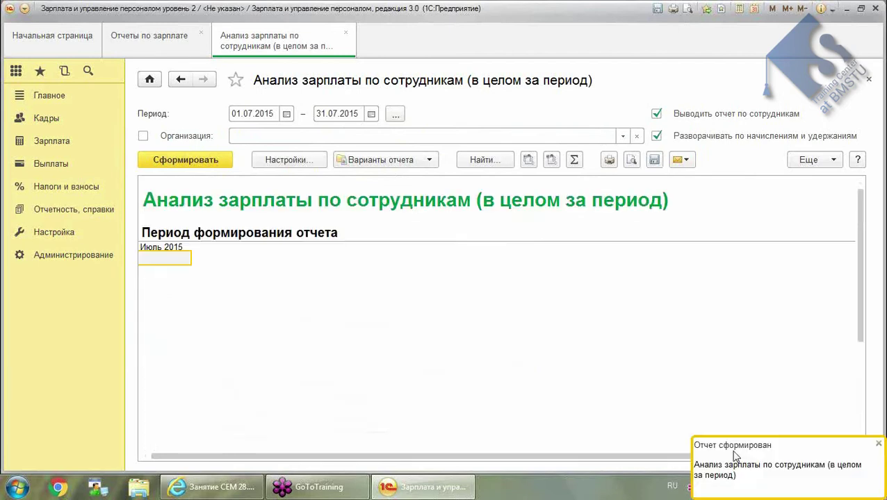
left_click(298, 315)
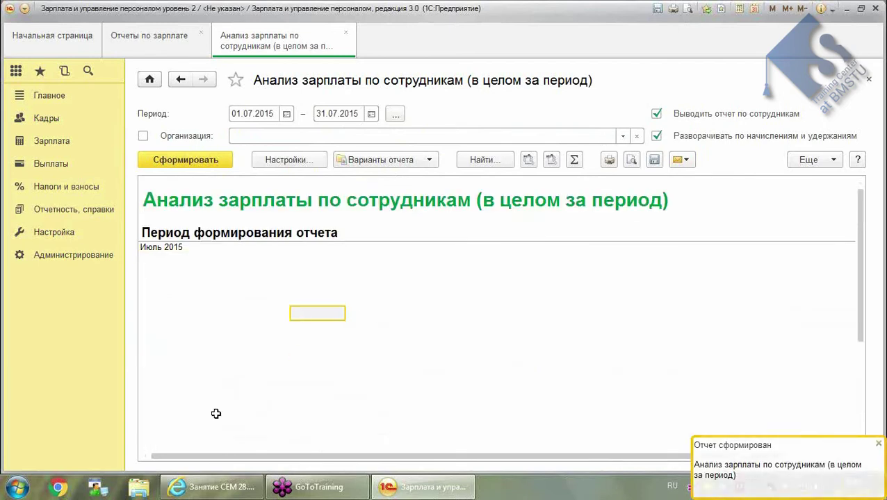
left_click_drag(278, 458, 124, 446)
left_click(880, 445)
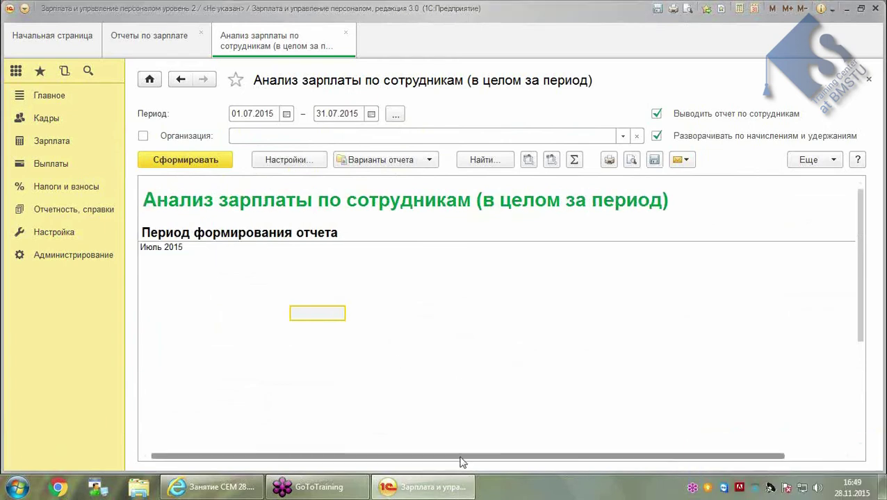
left_click(362, 309)
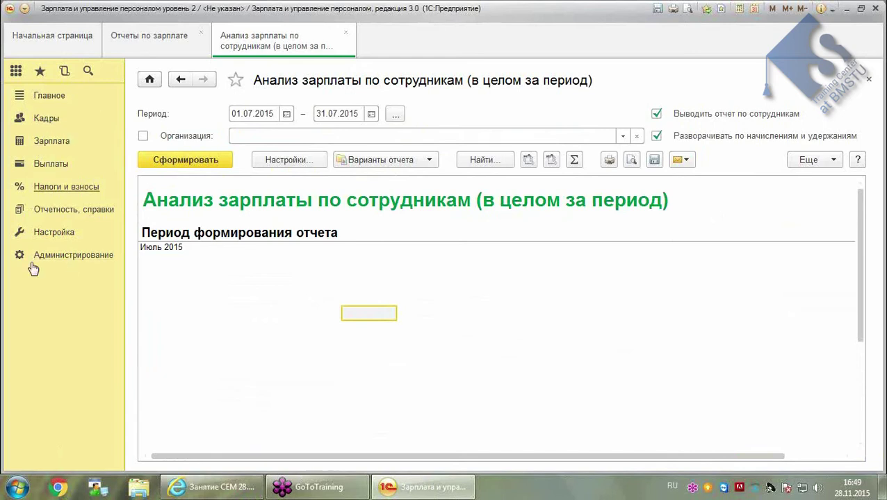
Open the Больничные листы list and check the May 2015 sick leave entry's dates and employee
left_click(51, 144)
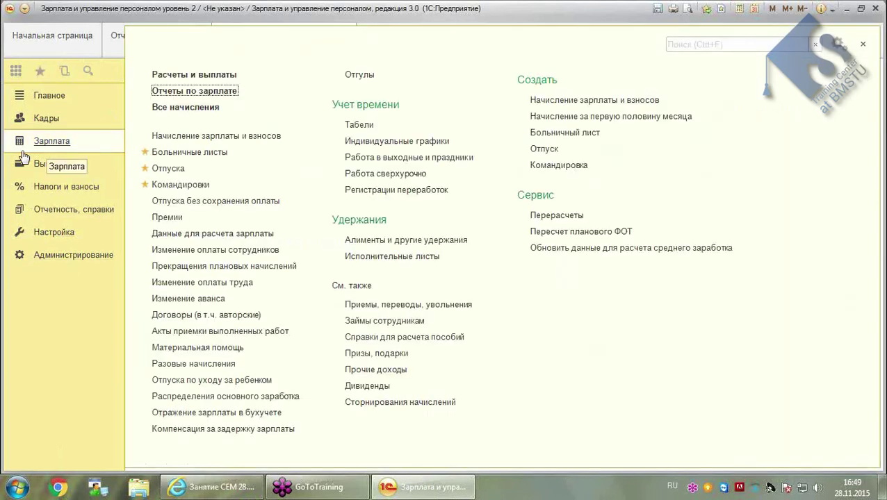
left_click(223, 153)
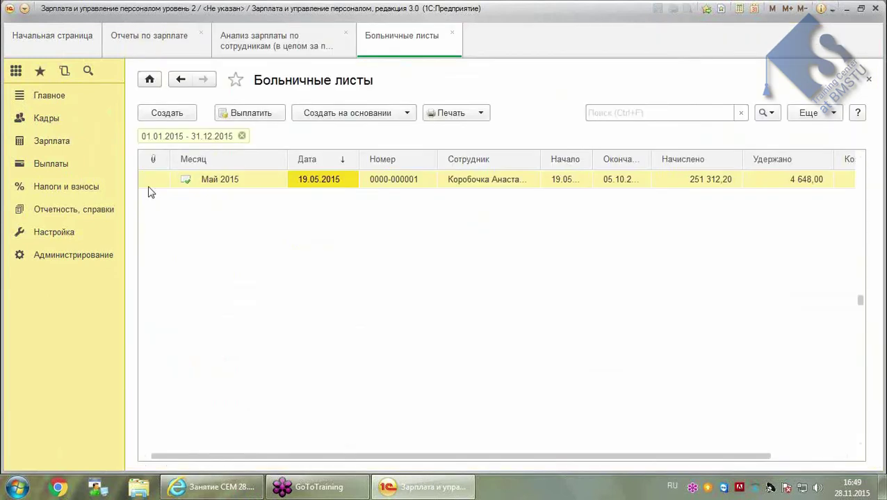
left_click(206, 182)
left_click(434, 181)
left_click(295, 185)
left_click(606, 179)
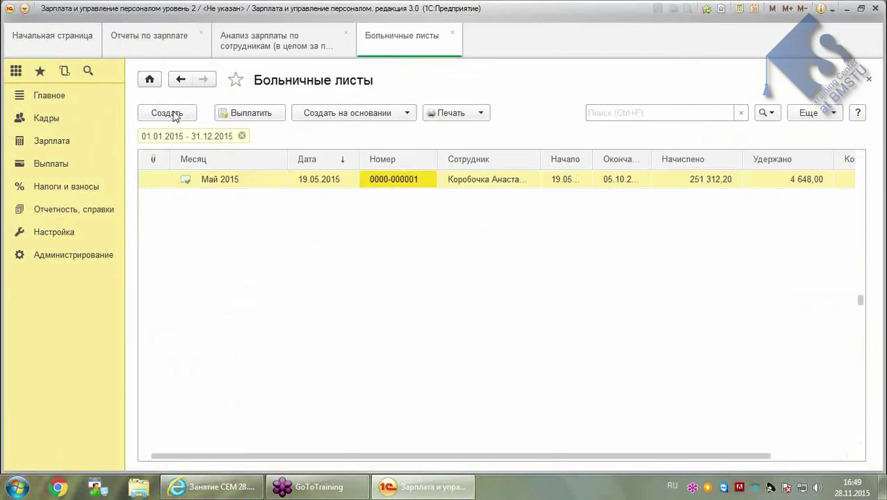
Close the sick leave list, the salary analysis report and the Отчеты по зарплате page
left_click(452, 35)
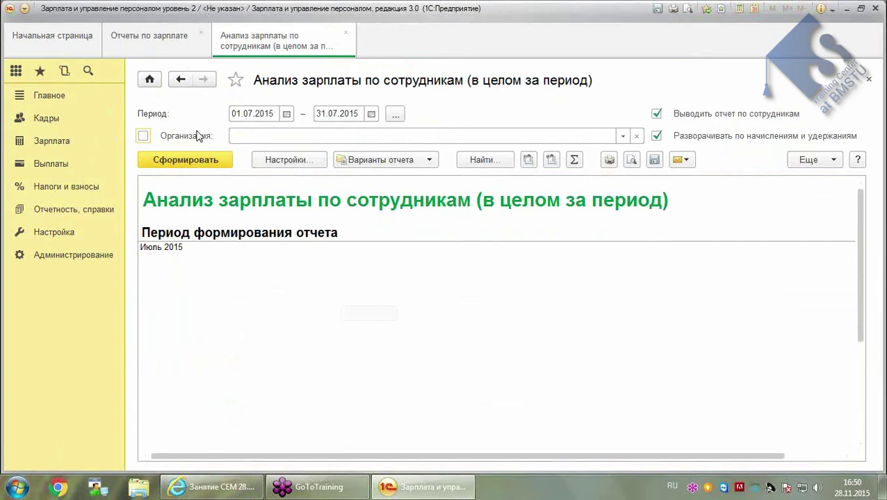
left_click(346, 33)
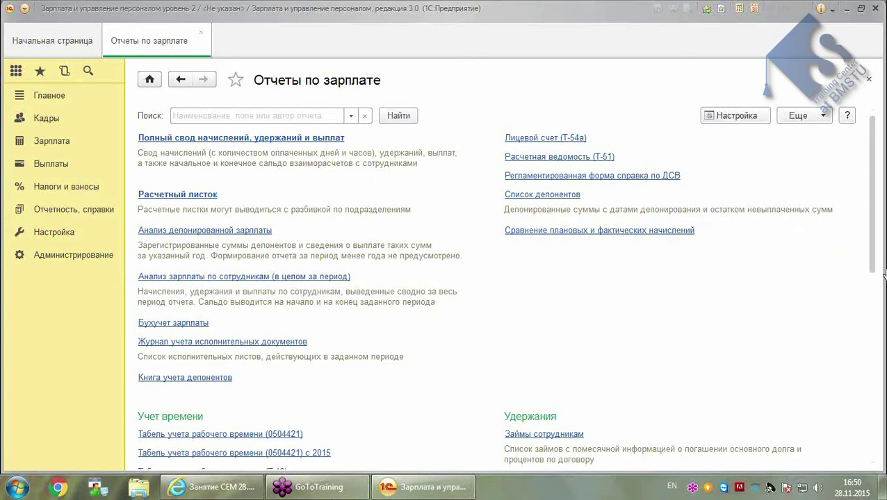
left_click(201, 38)
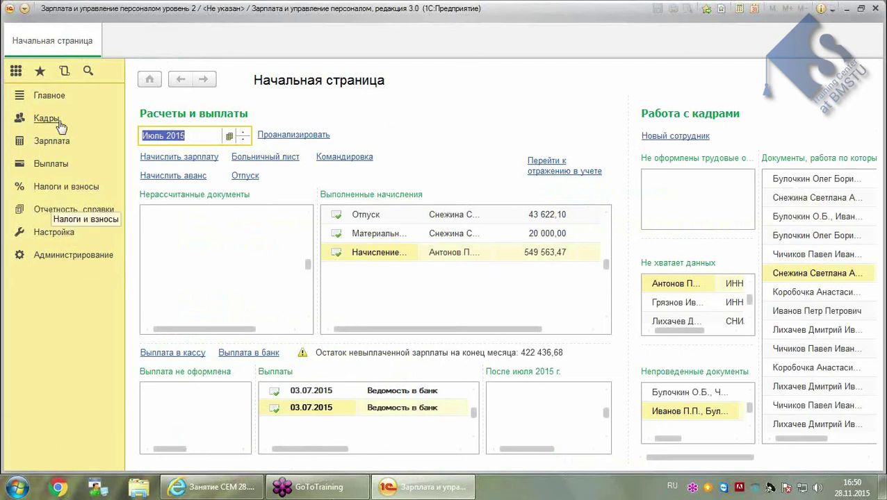
Create a new Отпуск по уходу за ребенком document from the childcare leave list and date it 20.07.2015
left_click(51, 143)
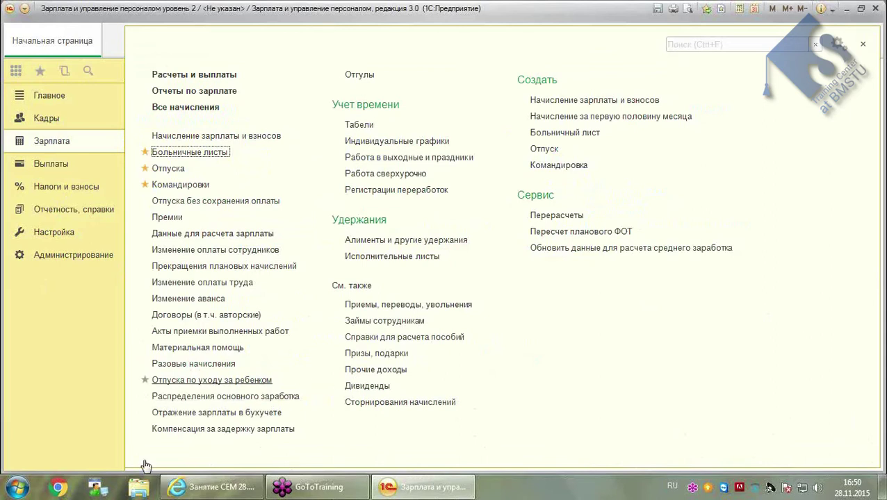
left_click(230, 381)
left_click(174, 138)
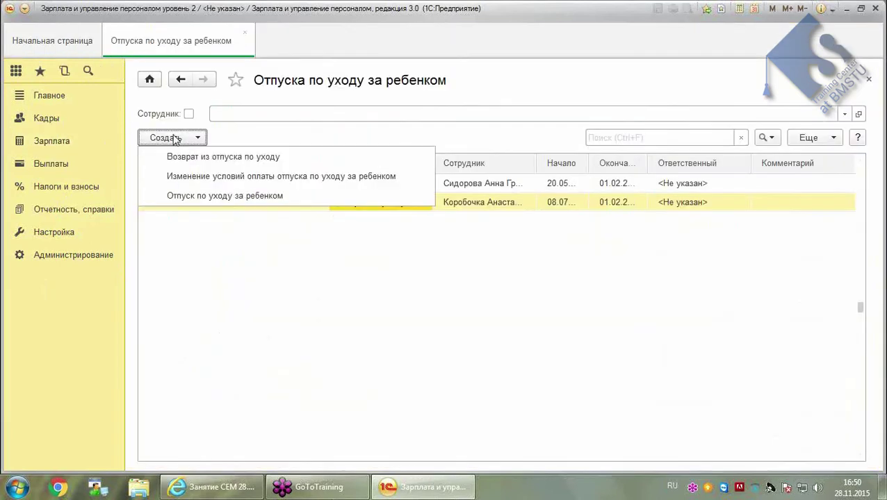
left_click(225, 195)
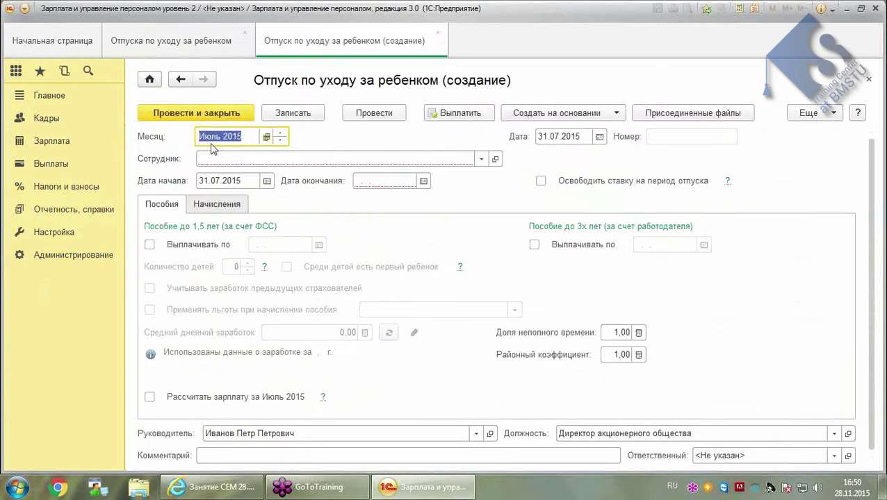
left_click(563, 138)
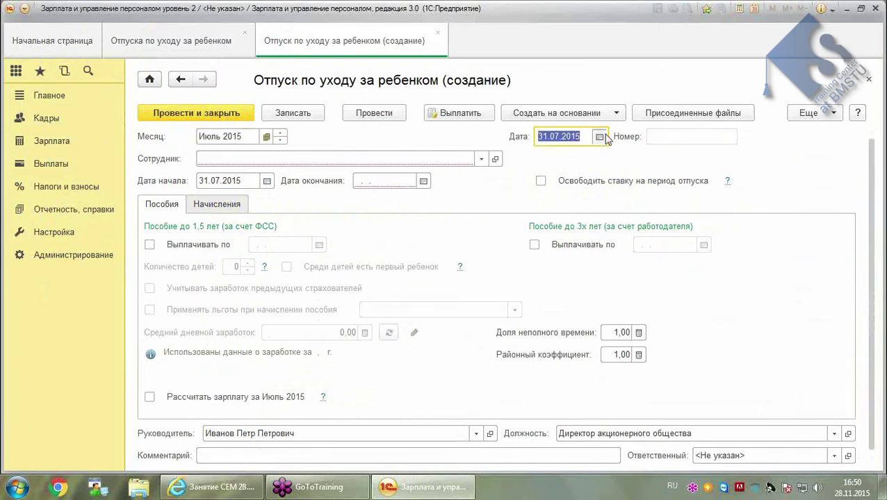
left_click(604, 137)
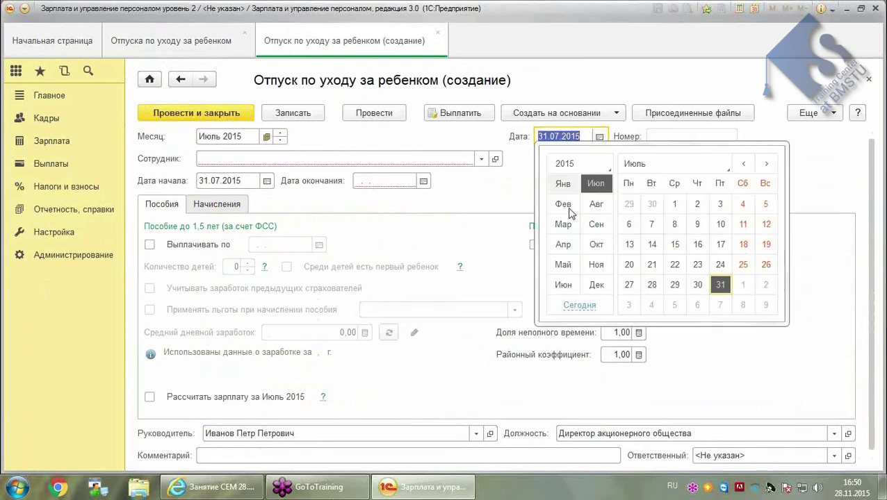
left_click(630, 268)
Choose the accounting employee who had the July vacation as the employee of the new childcare leave document
left_click(340, 160)
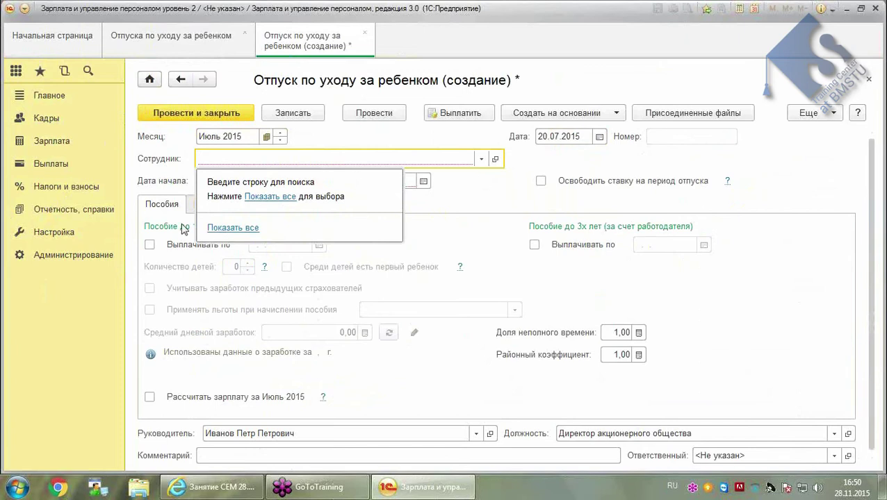
left_click(271, 199)
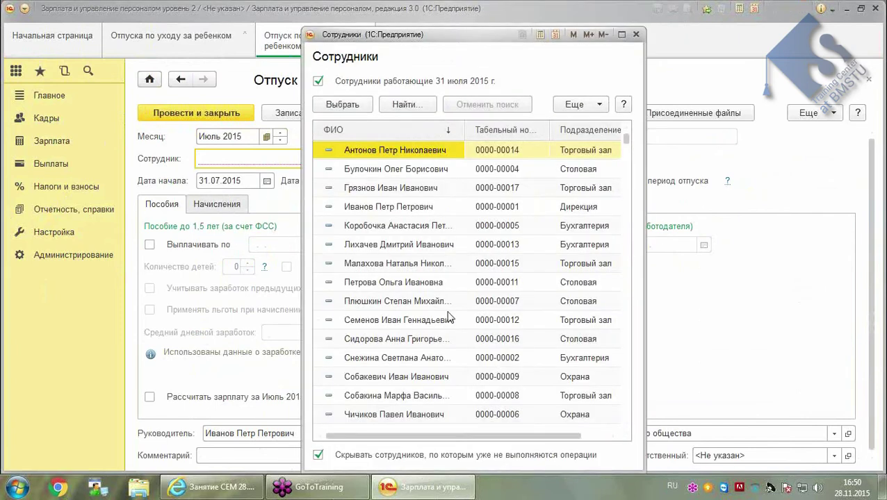
left_click(429, 359)
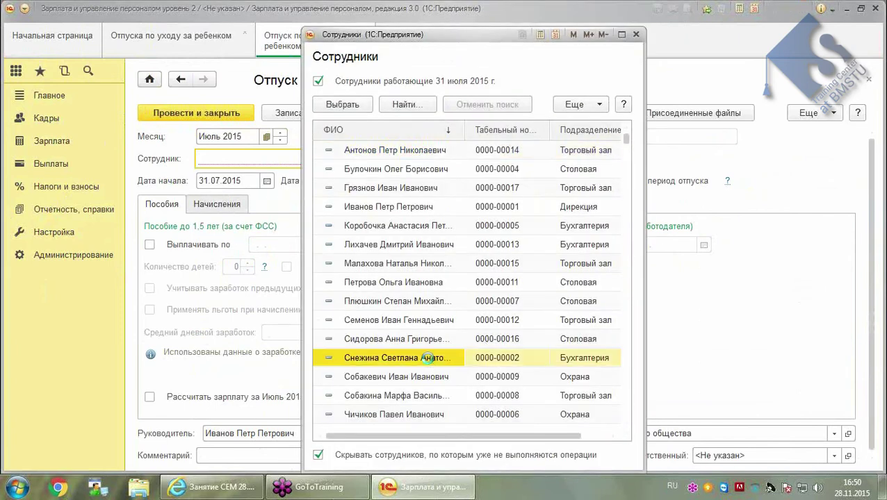
double_click(428, 358)
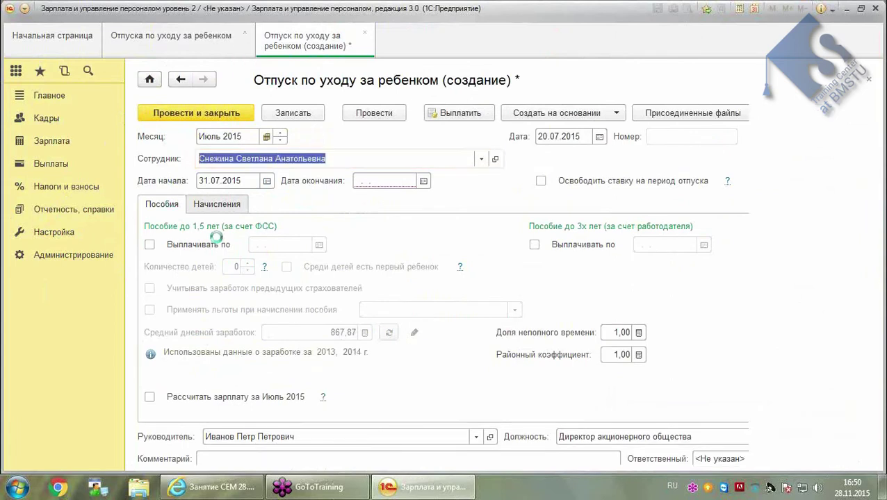
Set the childcare leave period from 20.07.2015 to 10.10.2017
left_click(248, 183)
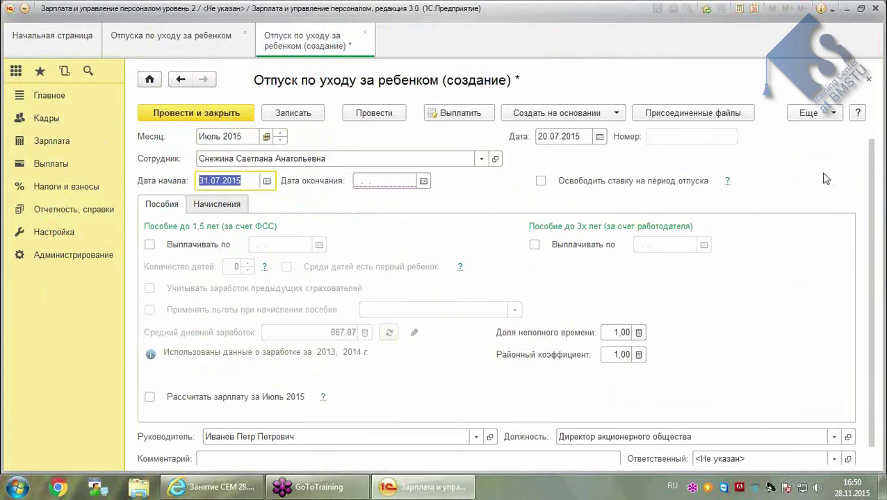
type("200")
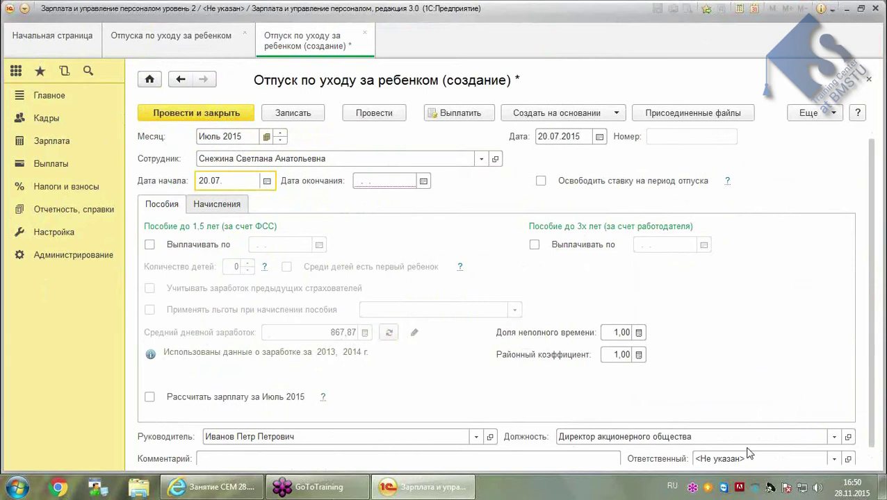
key("Tab")
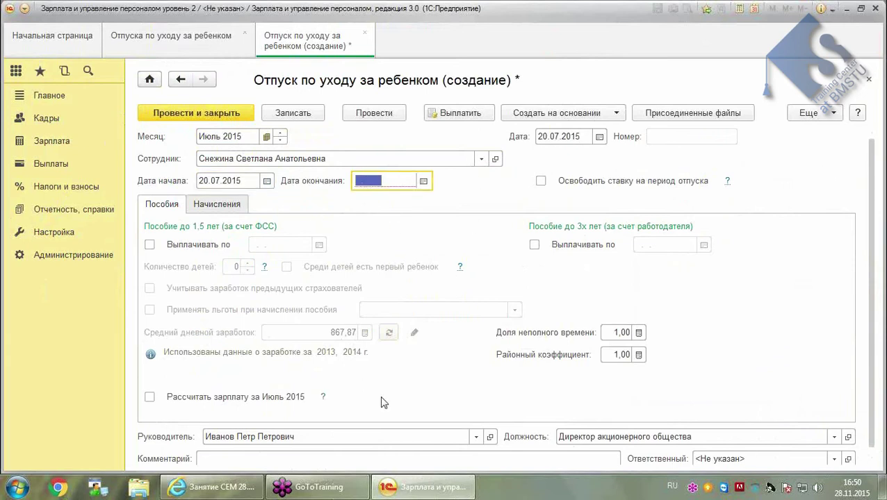
type("1")
type("0101017")
key("Tab")
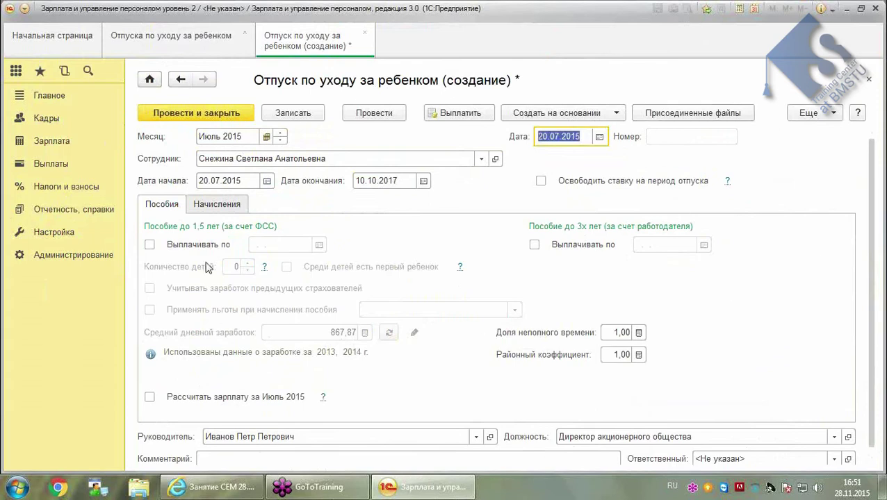
Enable benefit payment up to 1.5 years and up to 3 years, and close the childcare leave document without saving
left_click(150, 244)
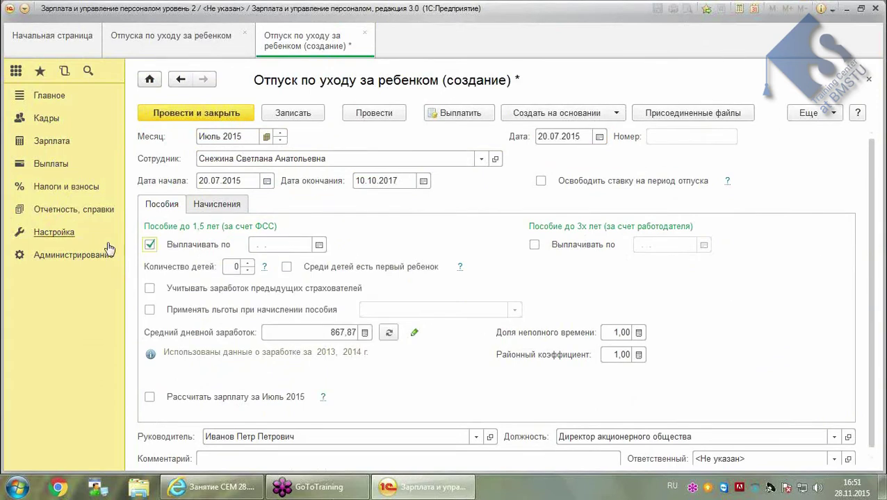
left_click(281, 245)
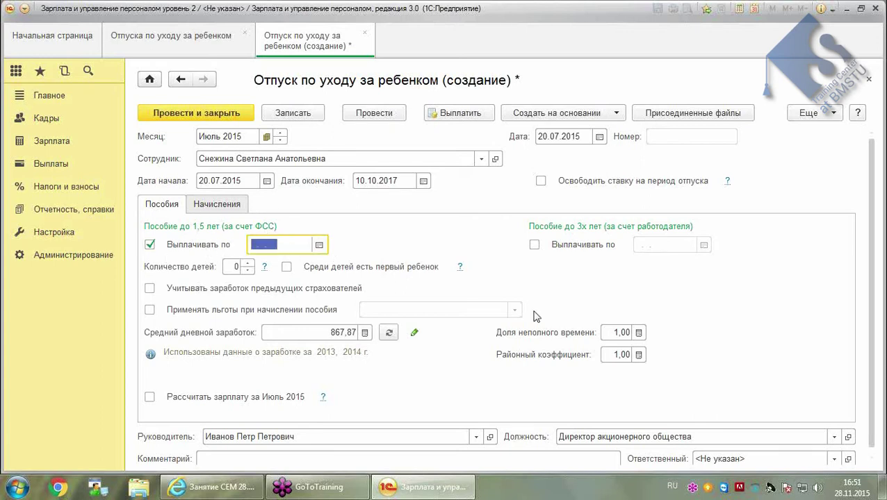
key("alt+shift")
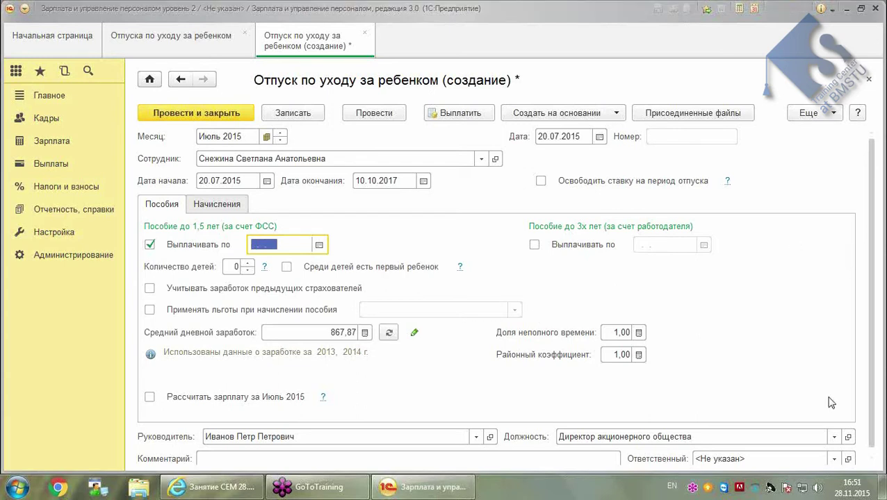
left_click(534, 245)
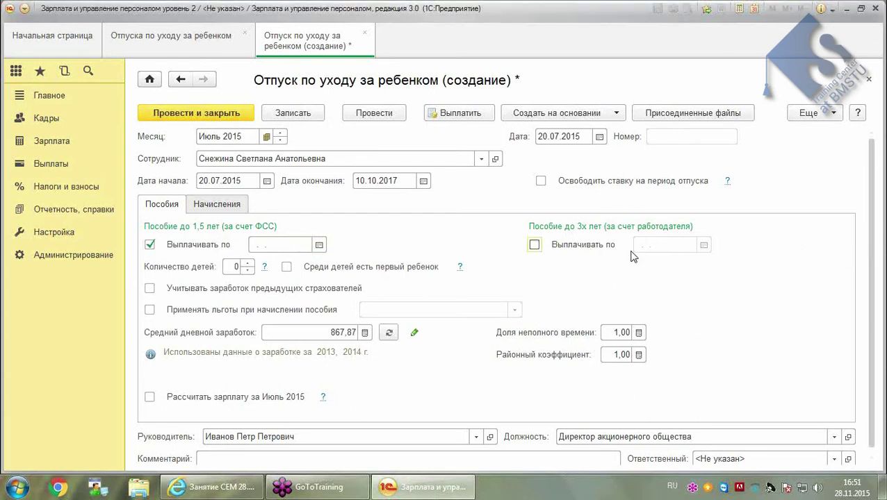
left_click(670, 244)
left_click(364, 33)
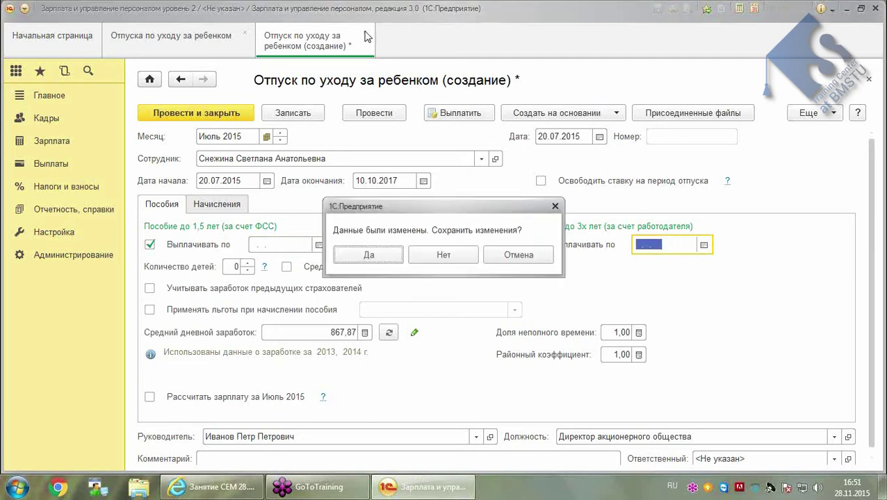
left_click(459, 258)
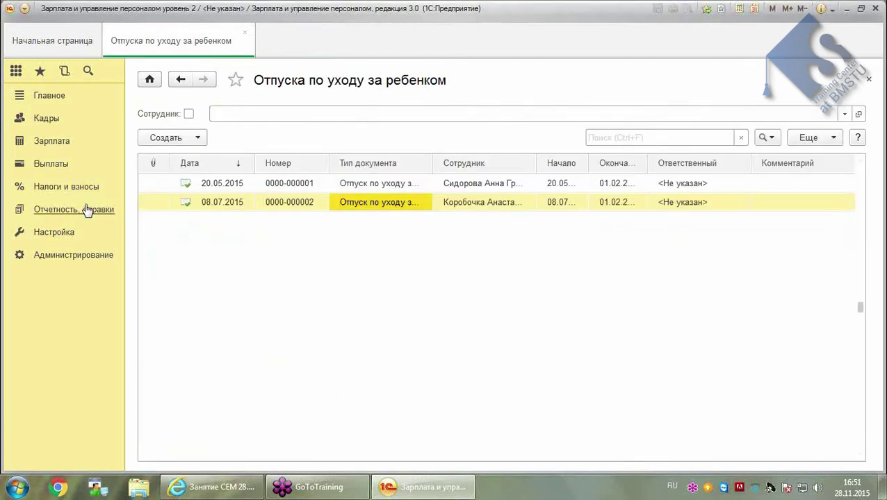
Open the Начисление зарплаты и взносов document list in the payroll section
left_click(69, 186)
left_click(51, 142)
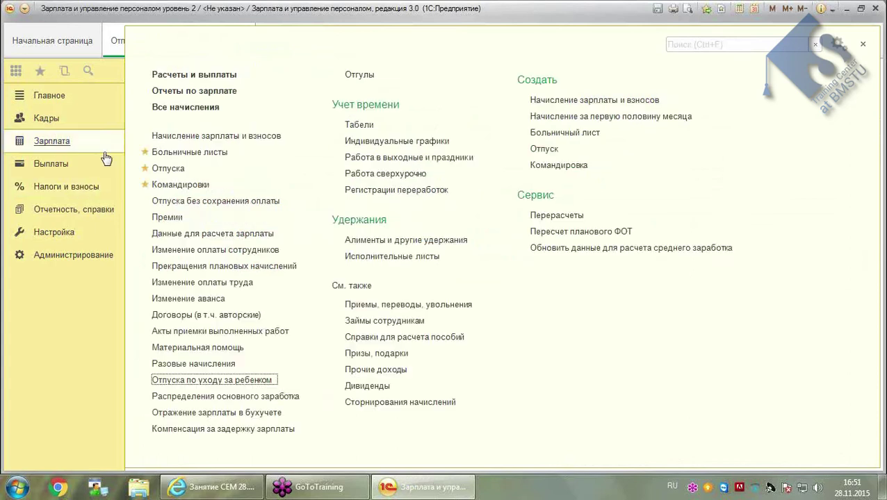
left_click(187, 138)
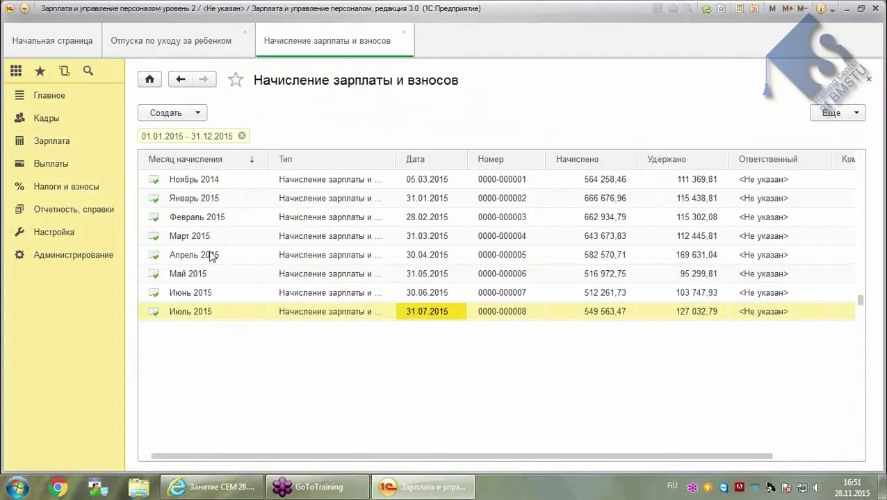
Examine the benefits section of the July 2015 payroll accrual document, and close the document and the accrual list
double_click(350, 310)
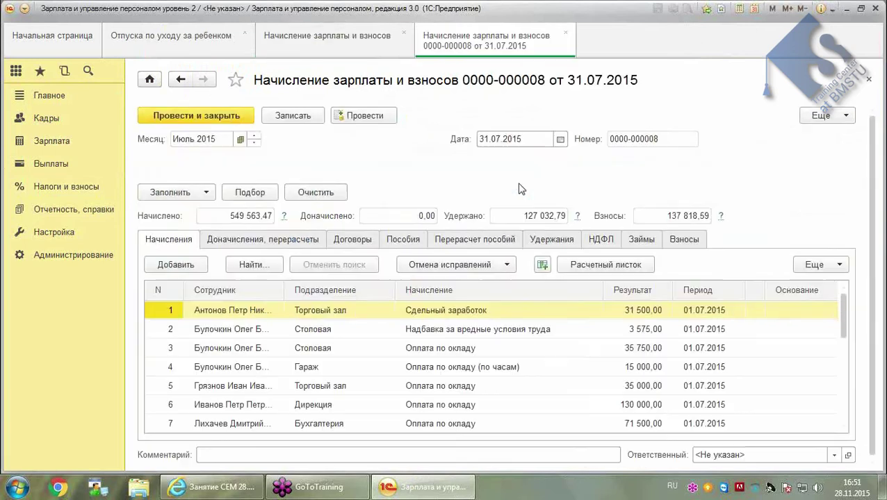
left_click(394, 242)
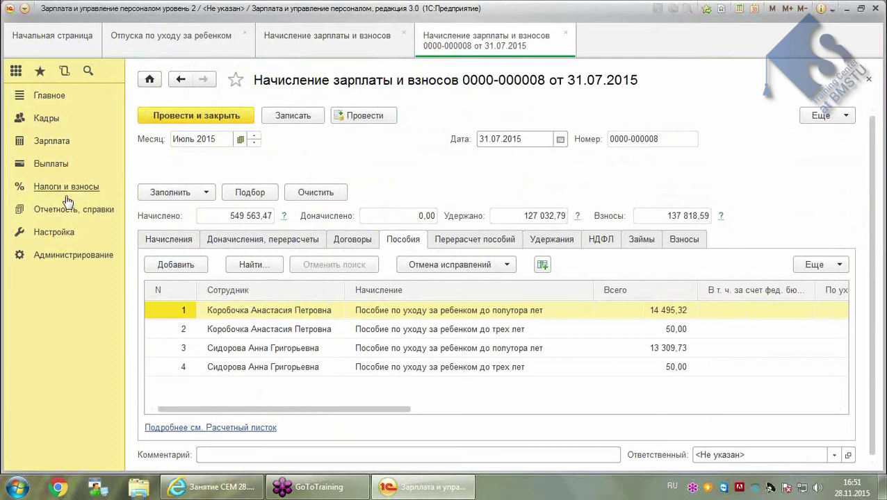
left_click(565, 34)
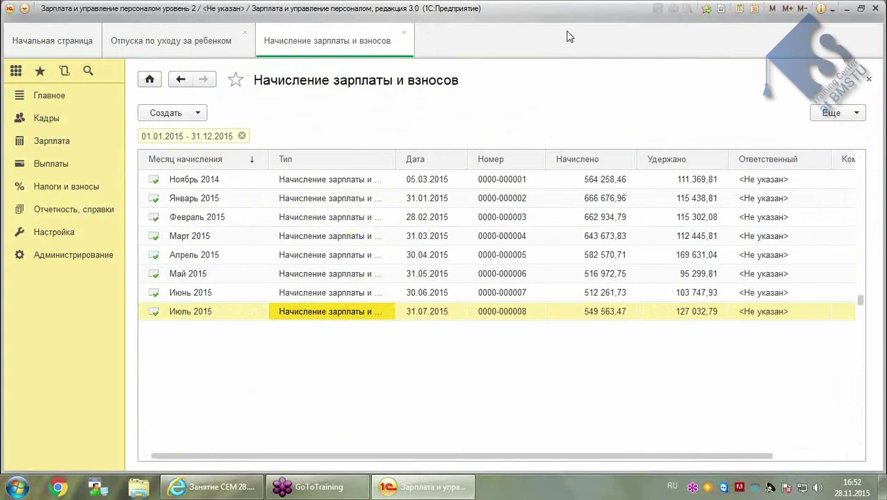
left_click(404, 33)
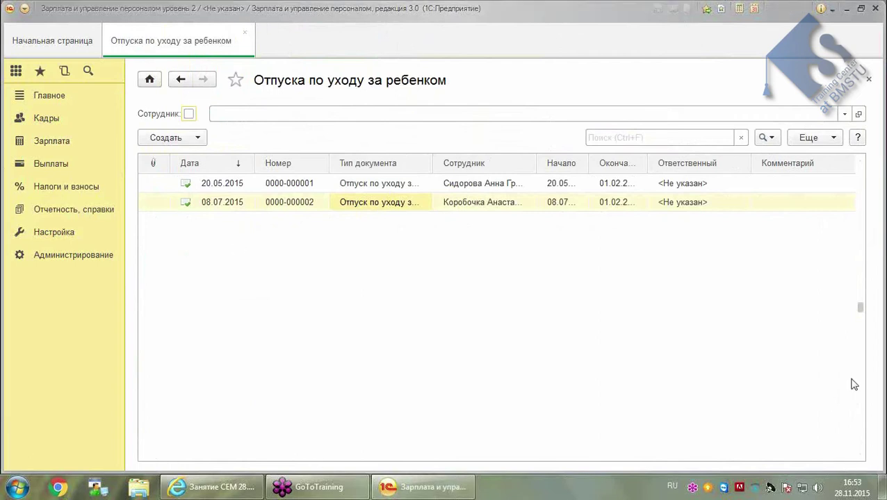
Open the childcare leave document dated 20.05.2015, review its benefit settings, and close it
key("alt+shift")
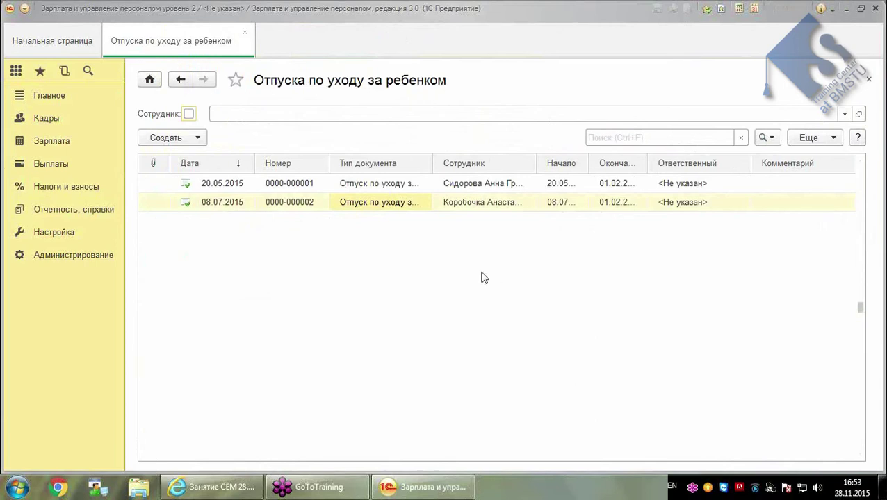
left_click(355, 190)
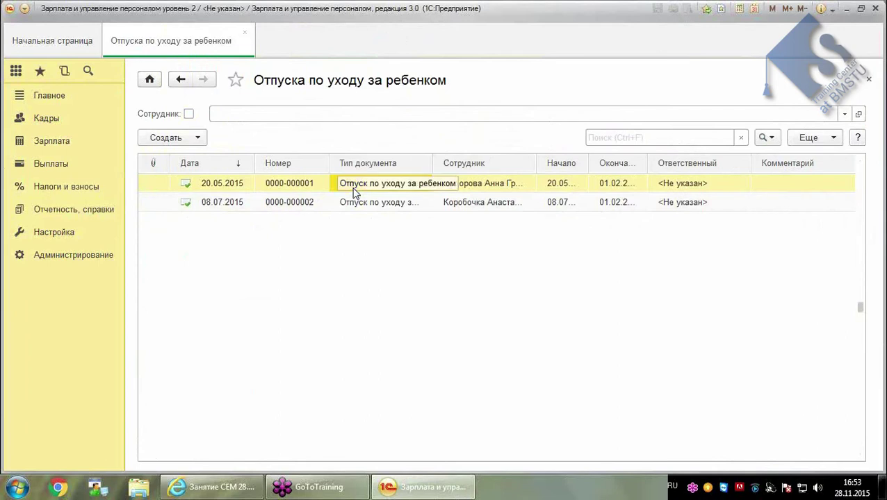
left_click(346, 184)
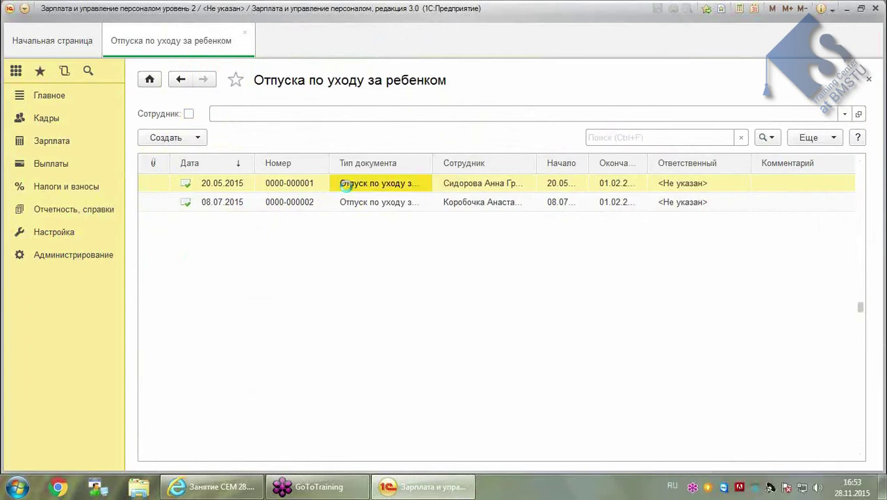
double_click(346, 185)
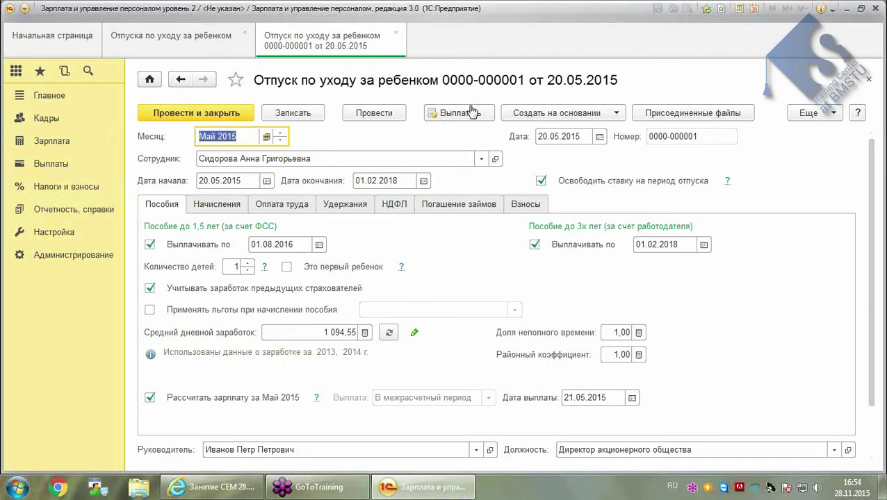
left_click(395, 34)
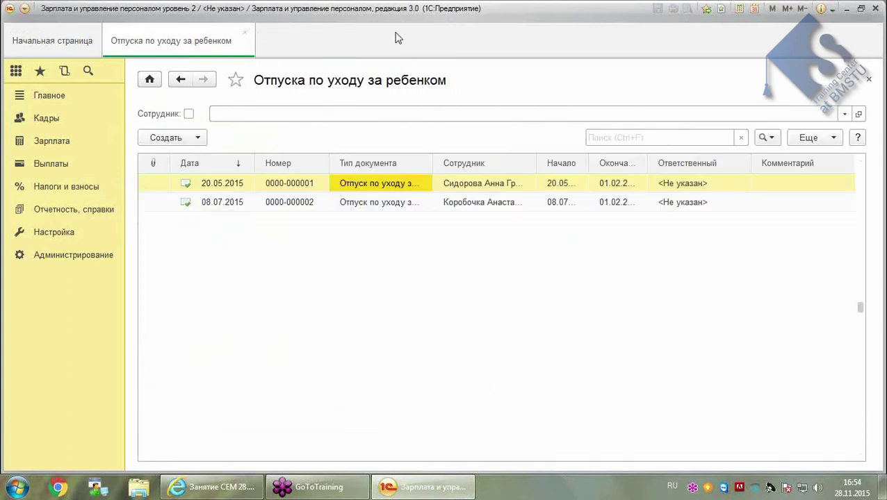
Open the "шестидневка 18 ч" work schedule from the employee work schedules in the settings section
left_click(66, 237)
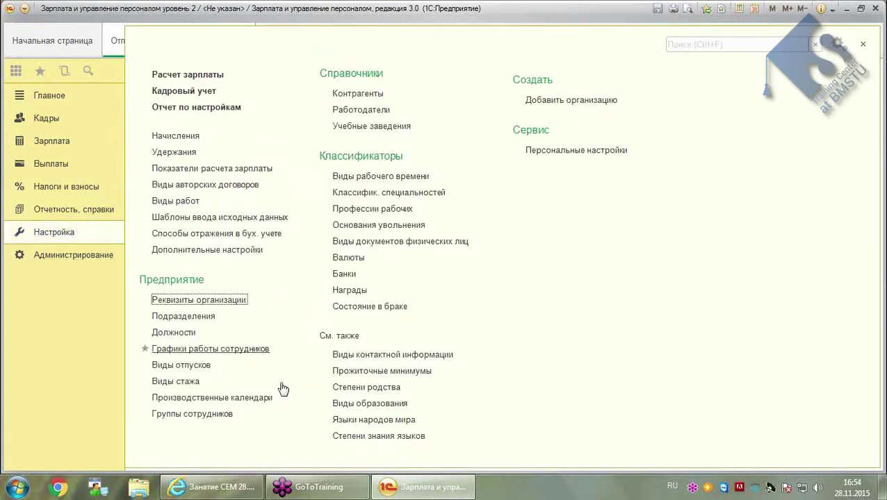
left_click(236, 348)
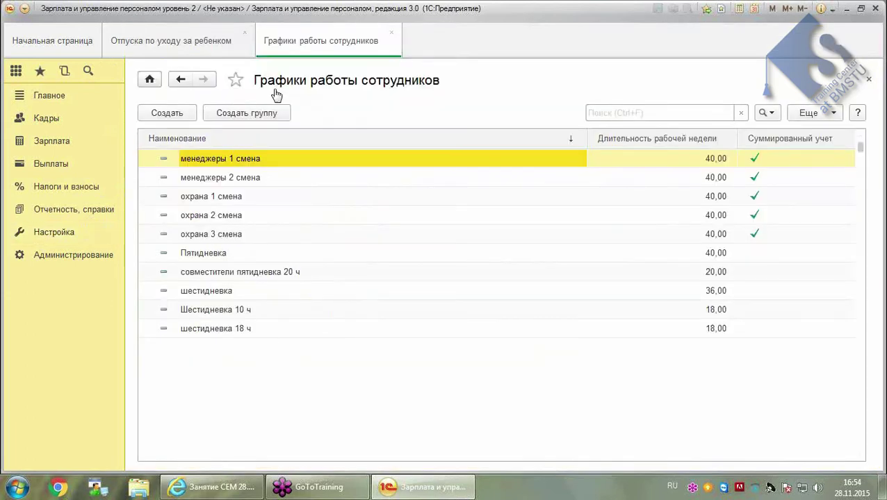
left_click(217, 291)
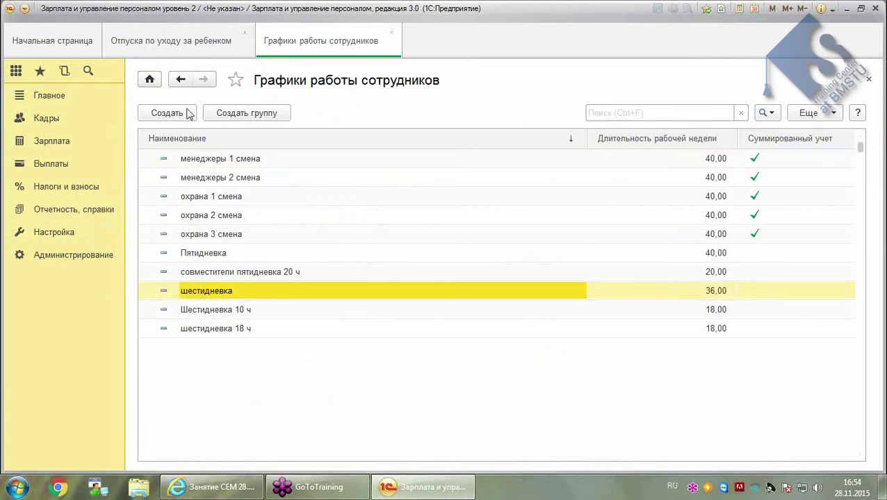
left_click(252, 328)
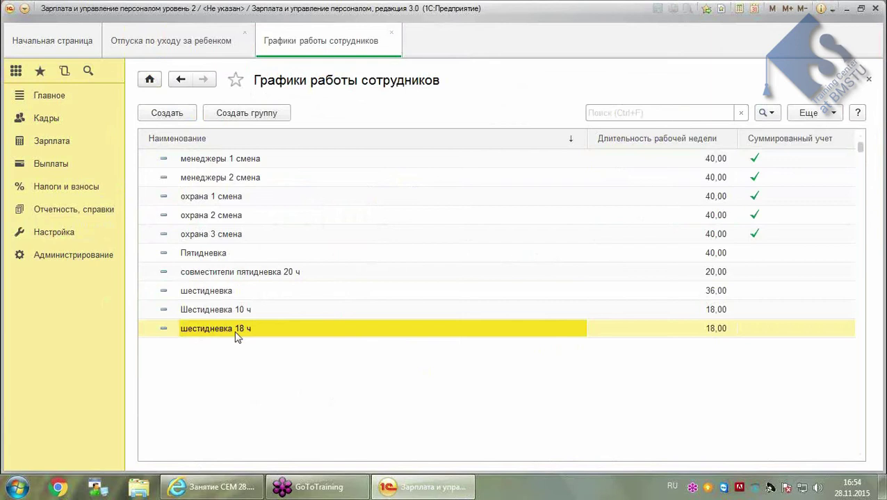
double_click(236, 332)
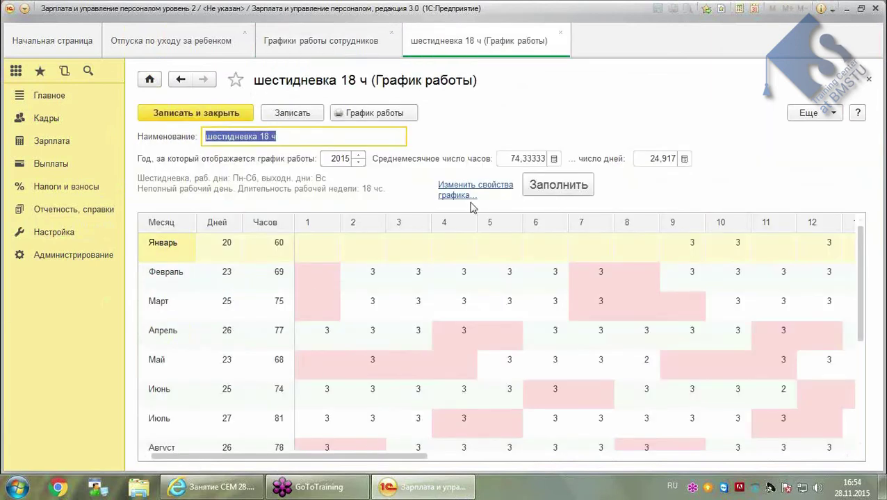
Check the February daily hours in the work schedule, and close the schedule and the schedules list
left_click(410, 282)
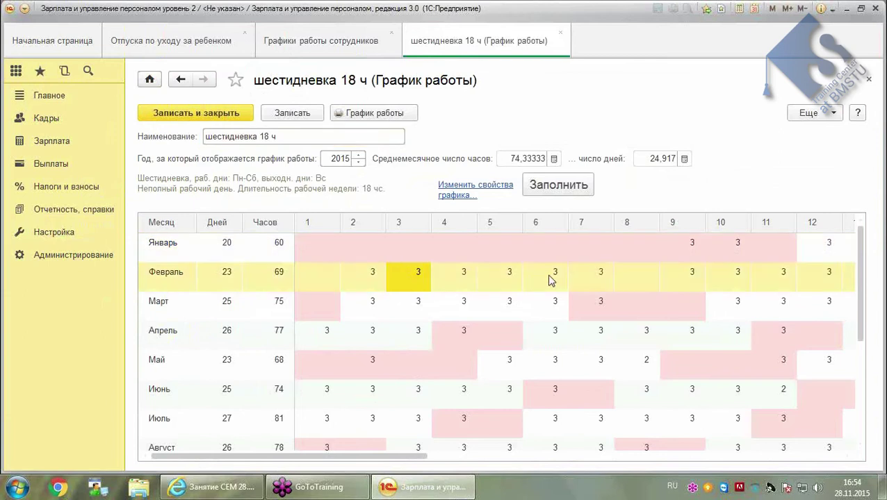
left_click(715, 279)
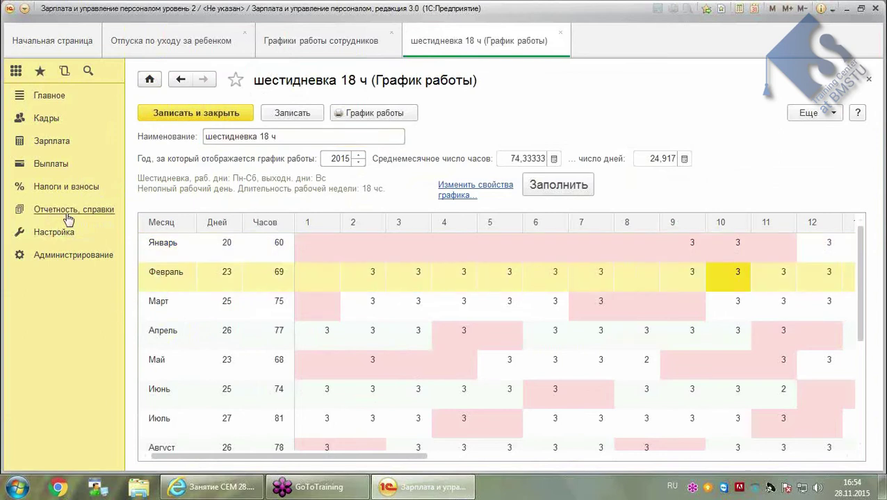
left_click(560, 32)
left_click(391, 32)
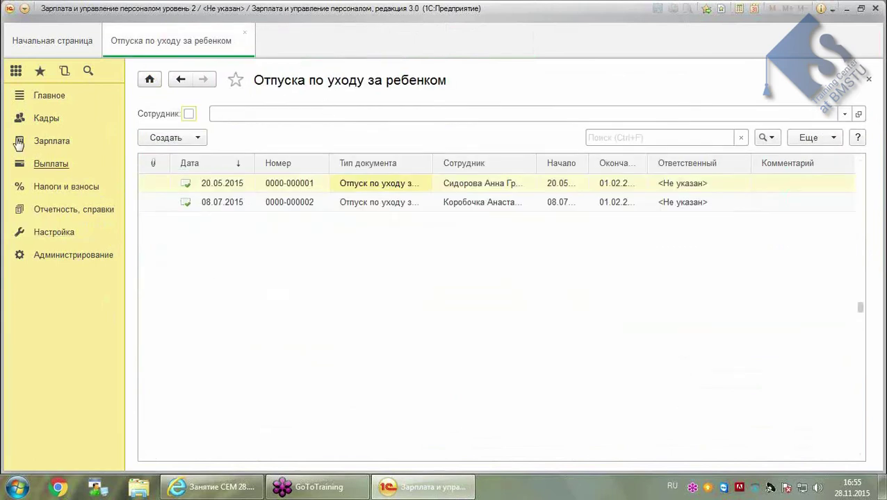
Open a blank "Изменение условий оплаты отпуска по уходу за ребенком" document, review both benefits' payment end date fields, and close it unsaved
left_click(165, 139)
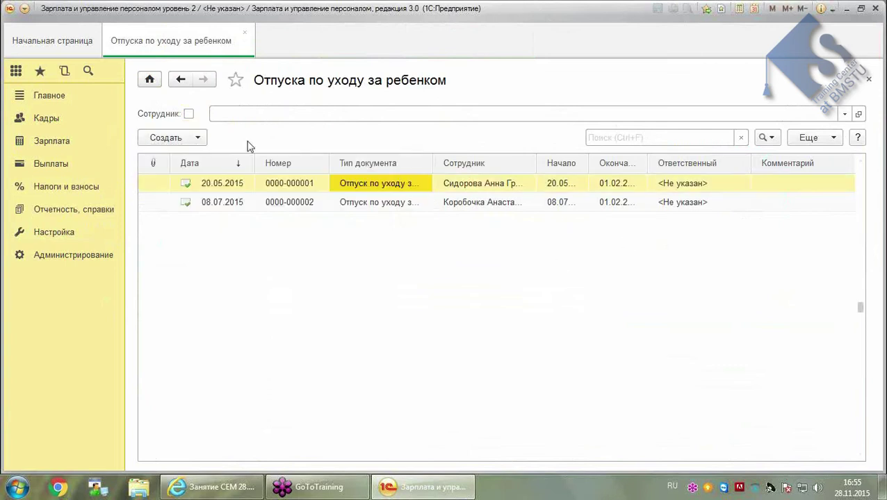
left_click(43, 144)
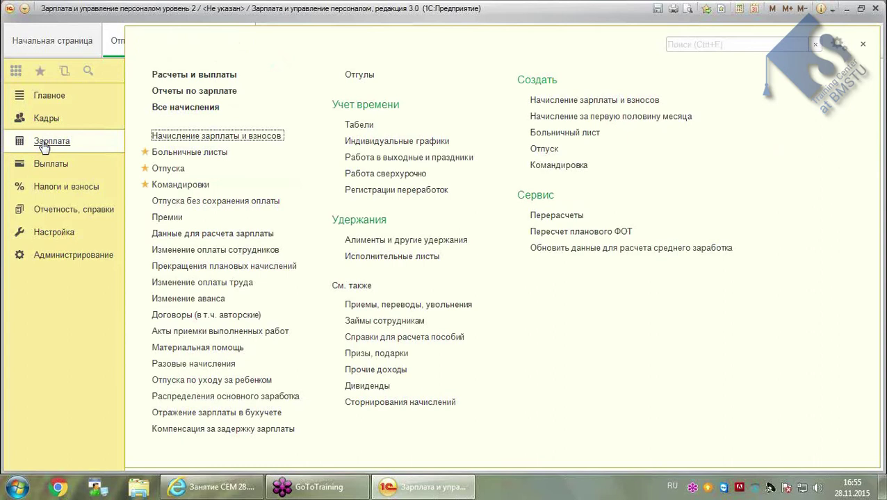
left_click(217, 381)
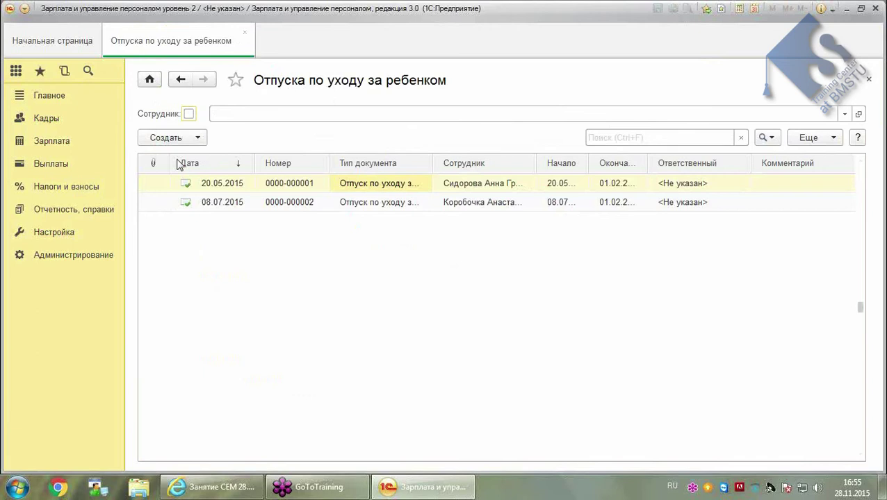
left_click(184, 138)
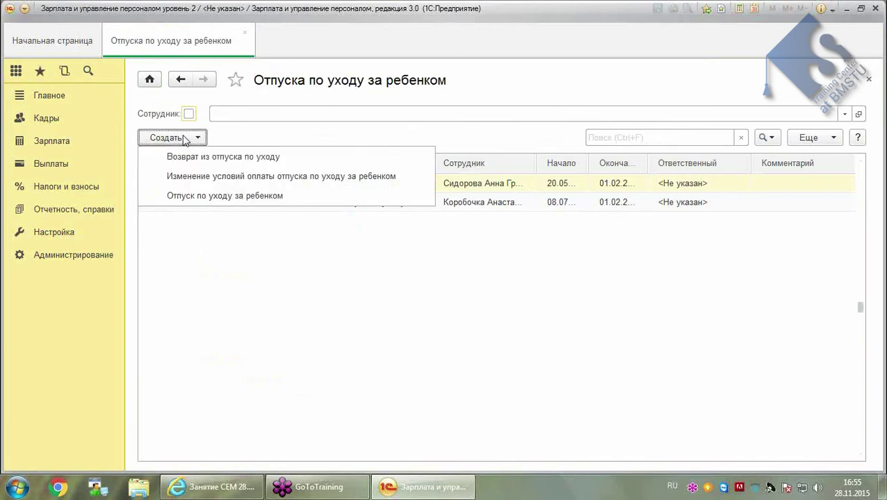
left_click(206, 182)
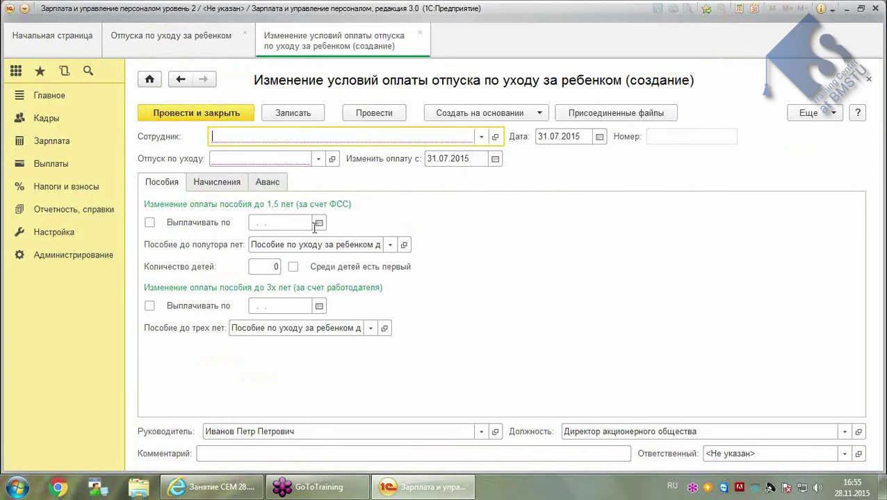
left_click(297, 224)
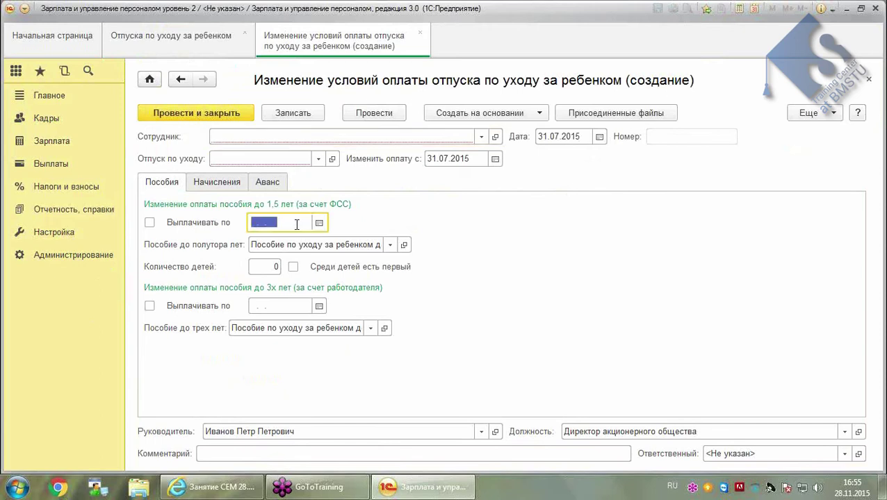
left_click(288, 307)
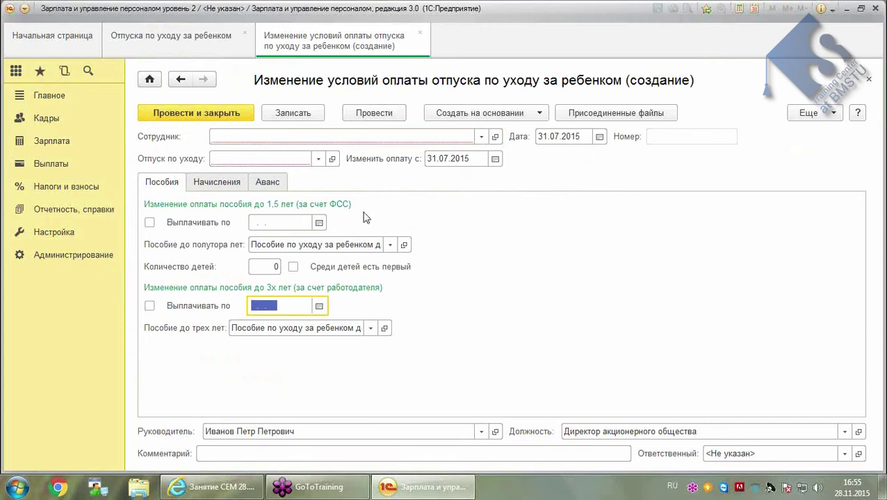
left_click(419, 34)
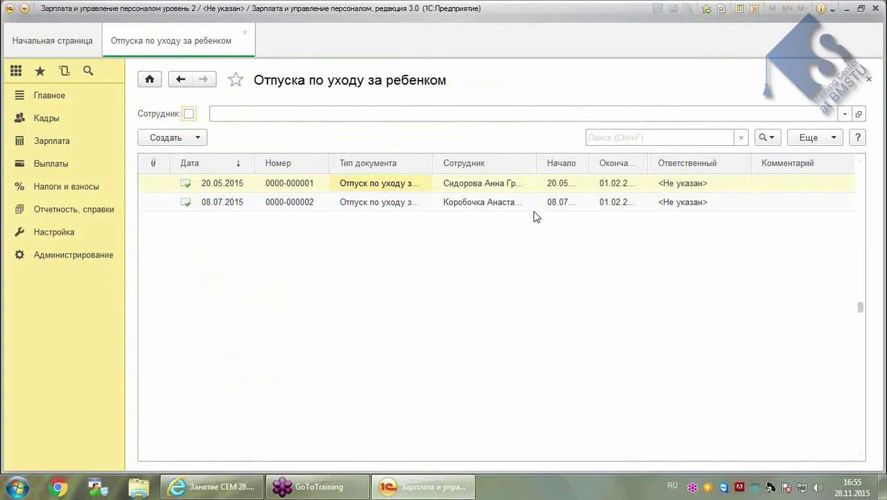
Create an "Изменение условий оплаты отпуска по уходу за ребенком" document based on the 20.05.2015 childcare leave, and open its document date for editing
left_click(494, 185)
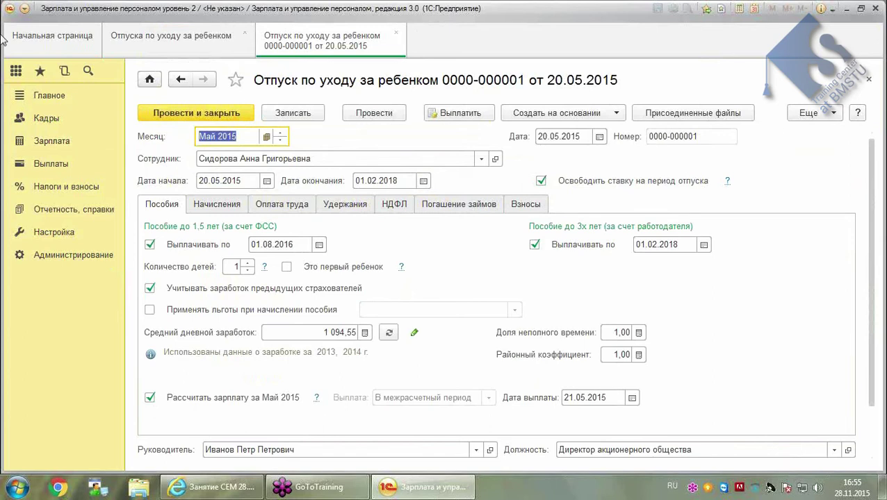
left_click(542, 119)
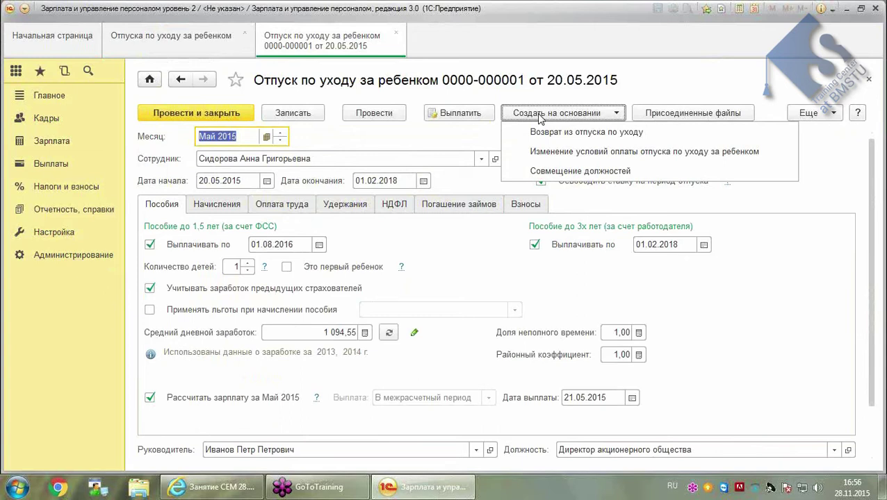
left_click(554, 159)
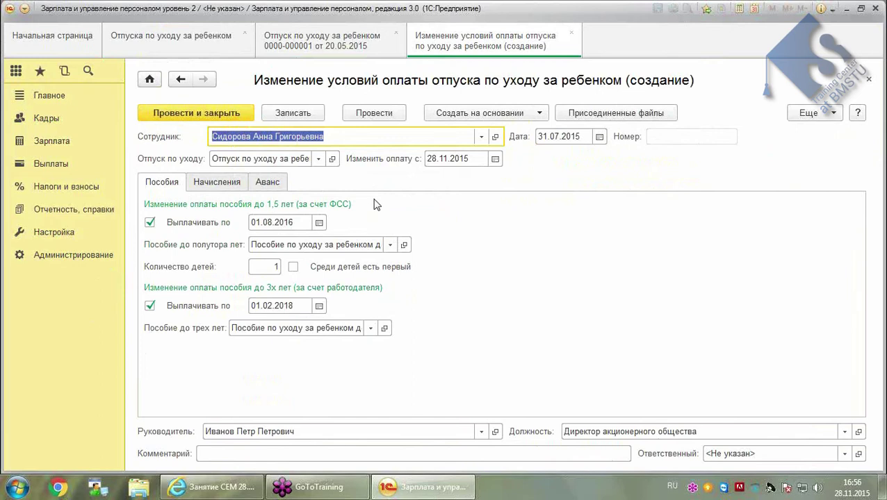
left_click(599, 137)
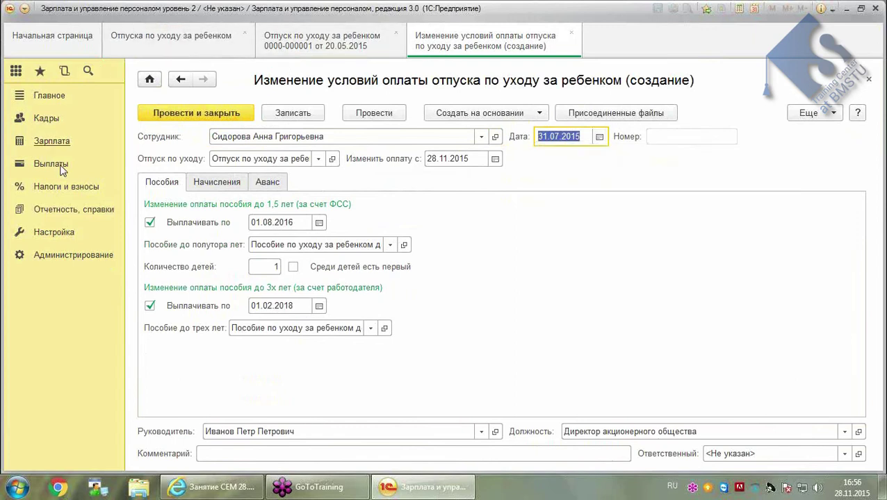
Open the "Начисление зарплаты и взносов" list to check the latest accrual month, and return to the leave payment change document
left_click(45, 140)
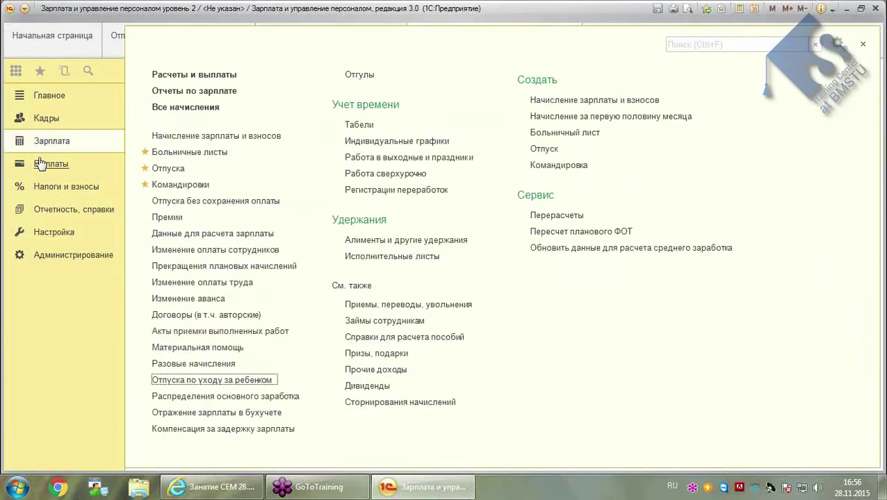
left_click(248, 137)
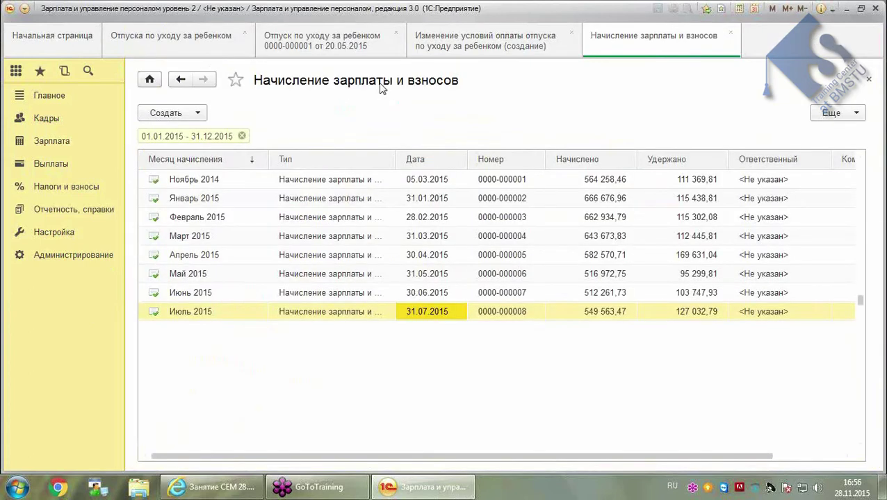
left_click(453, 47)
Set both the document date and the "Изменить оплату с" date to 11.08.2015
left_click(599, 137)
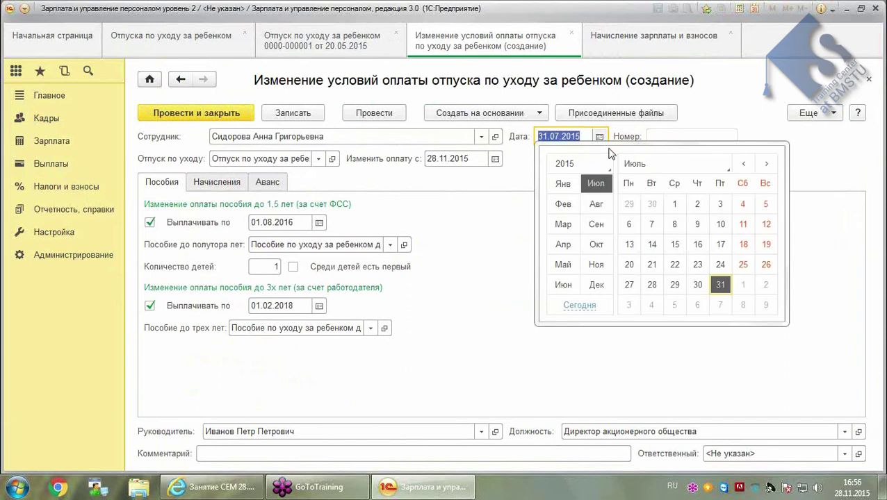
left_click(595, 207)
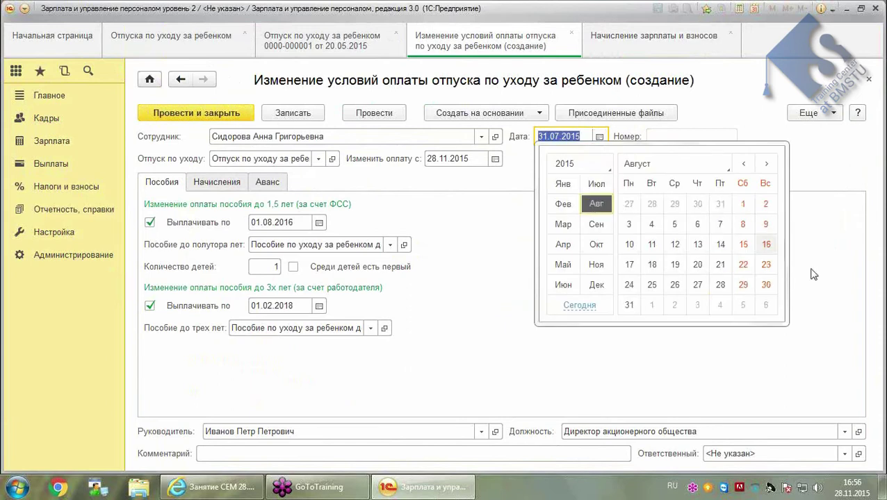
left_click(651, 246)
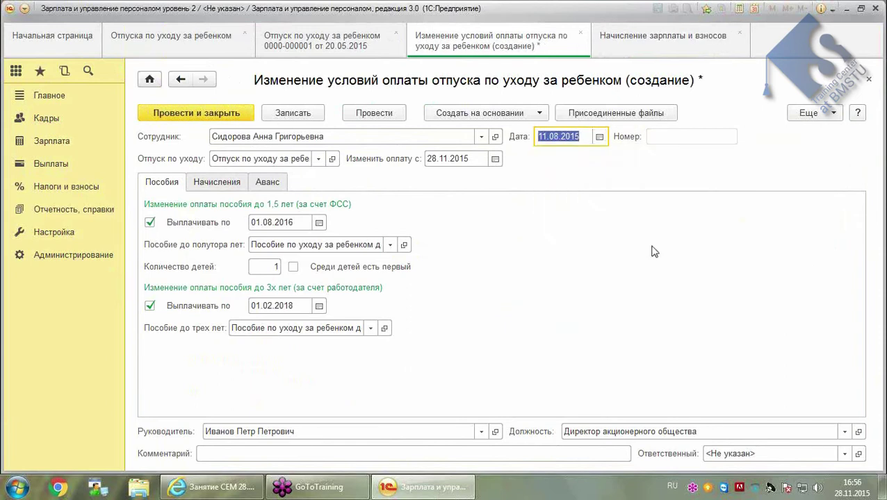
left_click(457, 162)
type("11.08.")
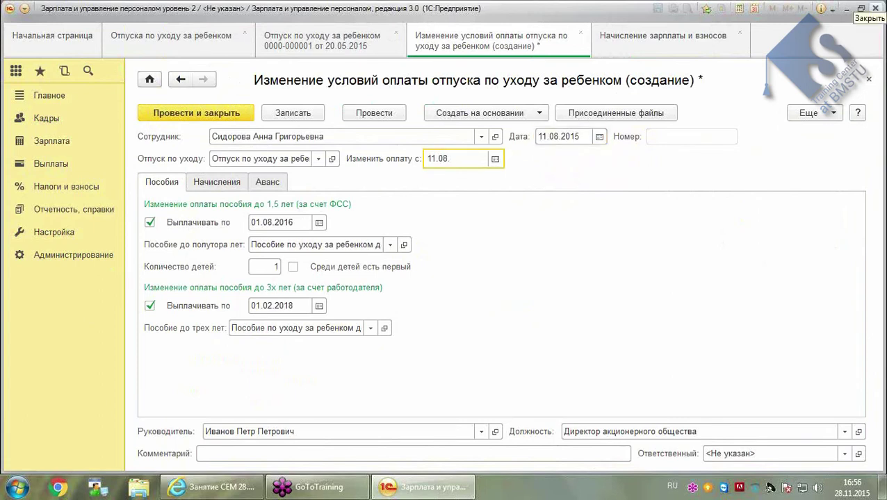
key("Tab")
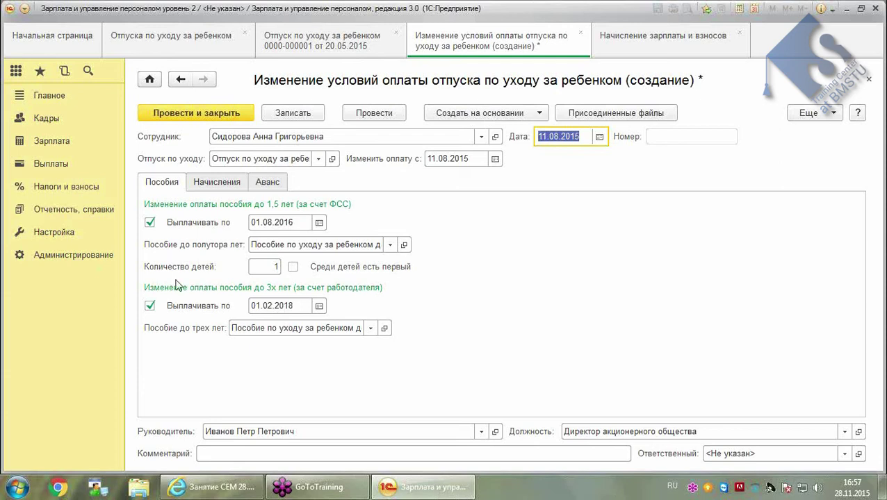
In the document's accruals, enable "Изменить применение плановых начислений" and "Применять плановые начисления"
mouse_move(212, 487)
left_click(219, 182)
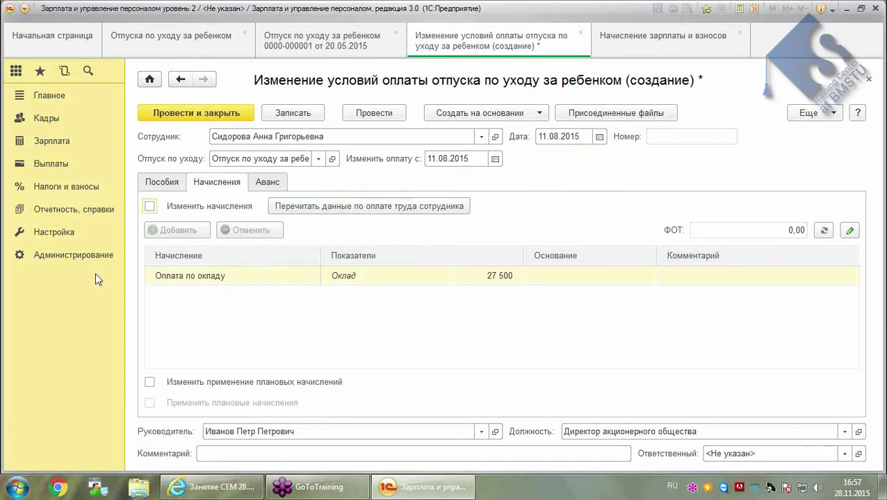
left_click(150, 382)
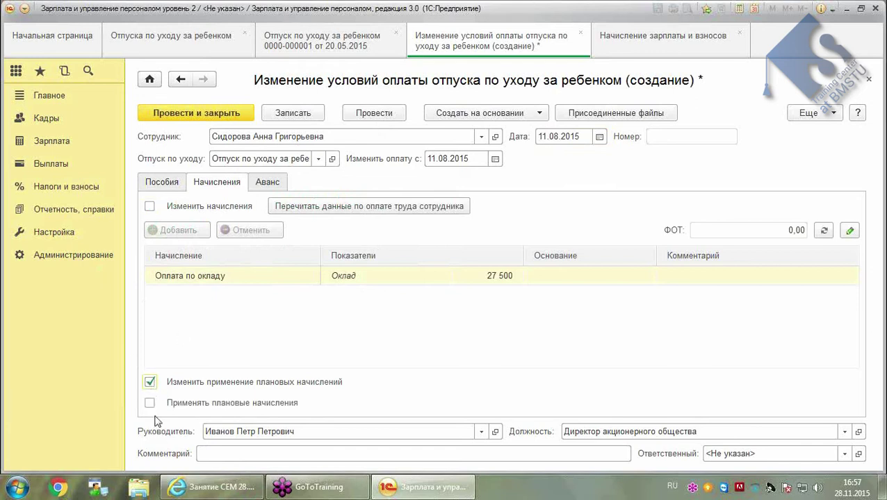
left_click(150, 404)
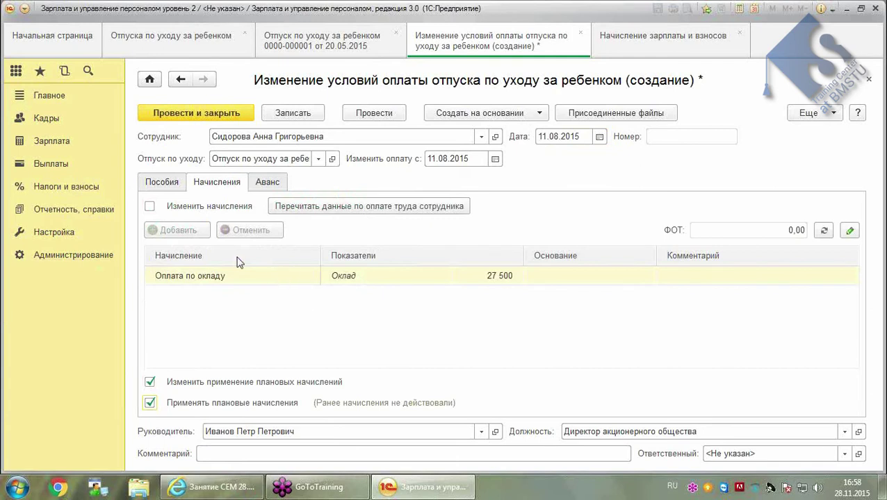
Enable changing the accruals and cancel the existing "Оплата по окладу" accrual
left_click(150, 206)
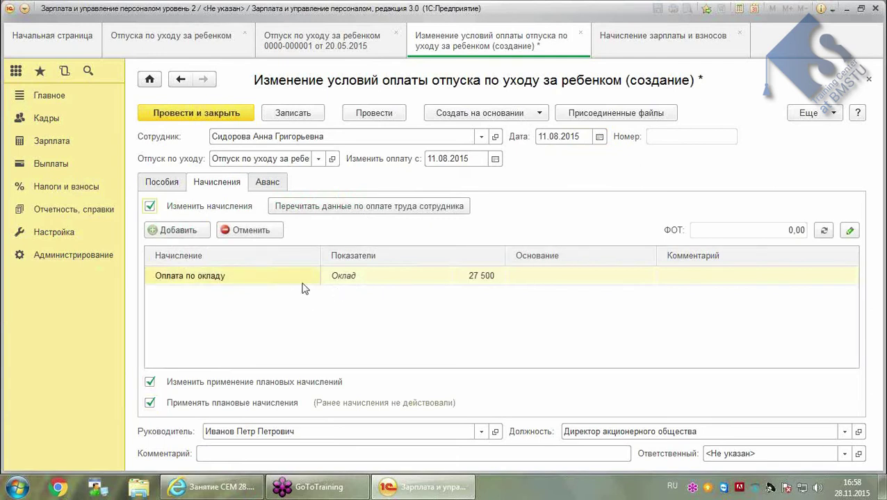
left_click(299, 282)
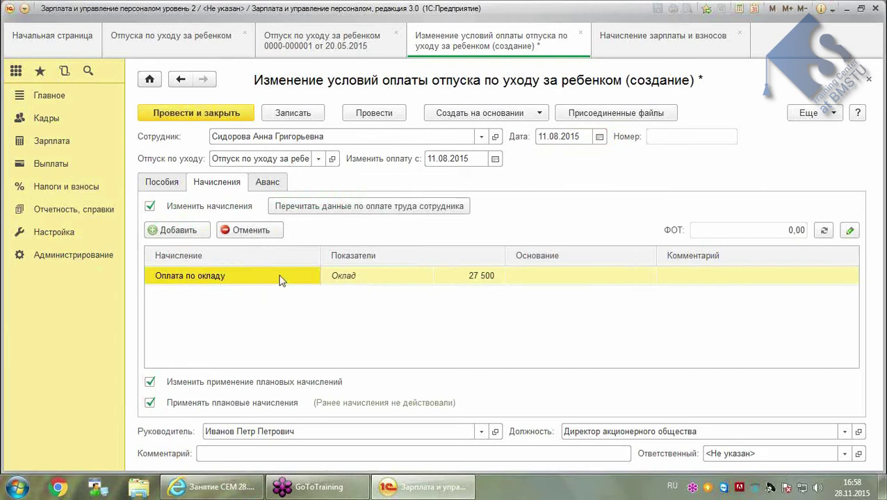
left_click(277, 231)
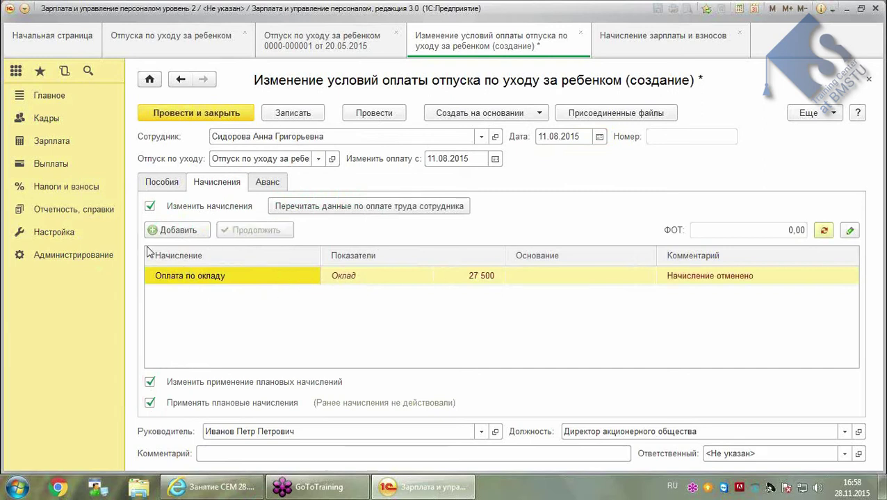
Add the accrual "Оплата по окладу (по часам)" with a salary of 27 500
left_click(184, 232)
left_click(238, 317)
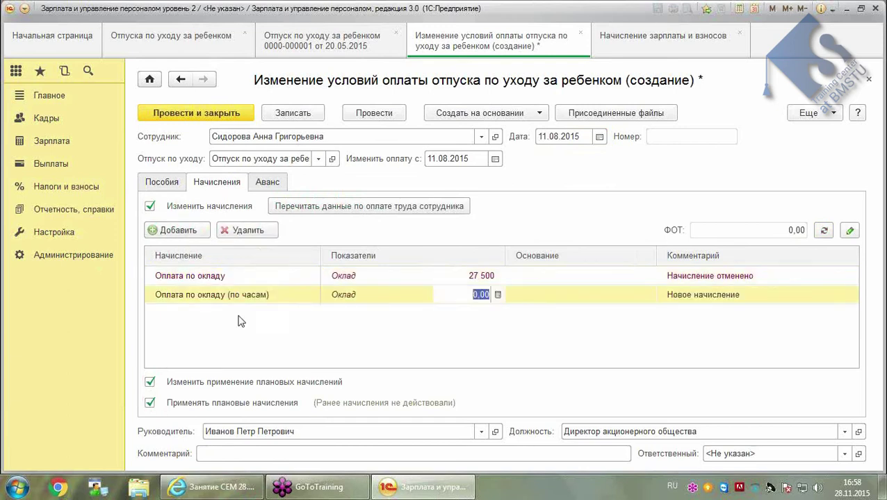
type("27 500")
key("Return")
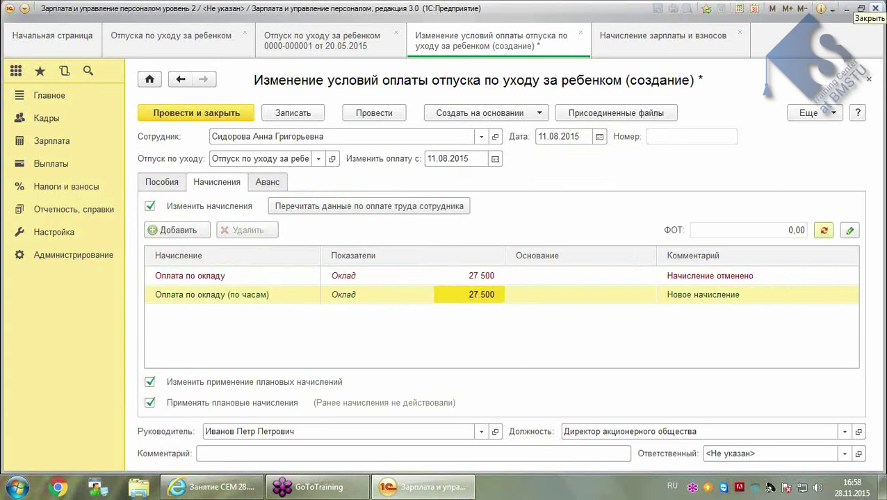
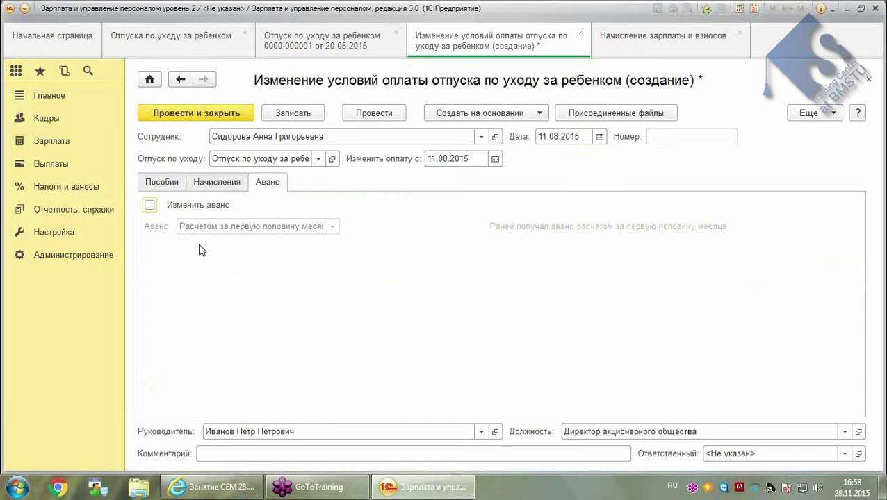
Try the advance options "Фиксированной суммой" and "Процентом от тарифа", restore "Расчетом за первую половину месяца", and disable changing the advance
left_click(149, 205)
left_click(333, 227)
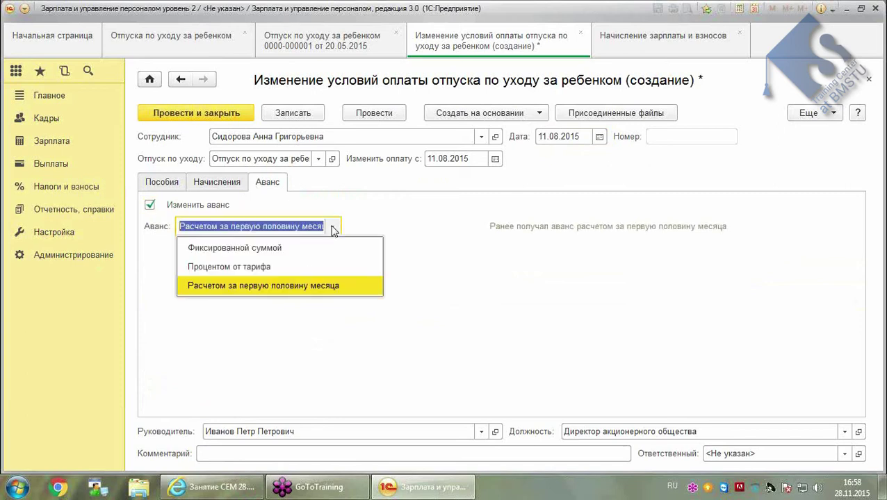
left_click(212, 249)
left_click(376, 224)
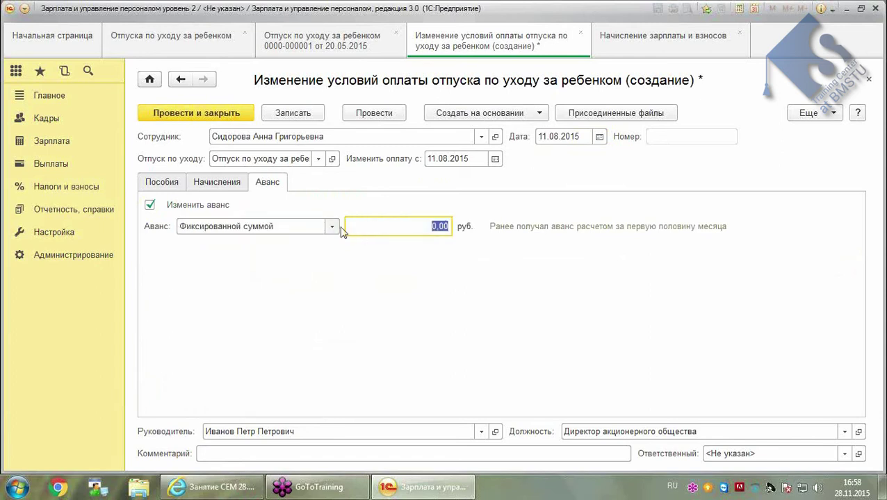
left_click(333, 227)
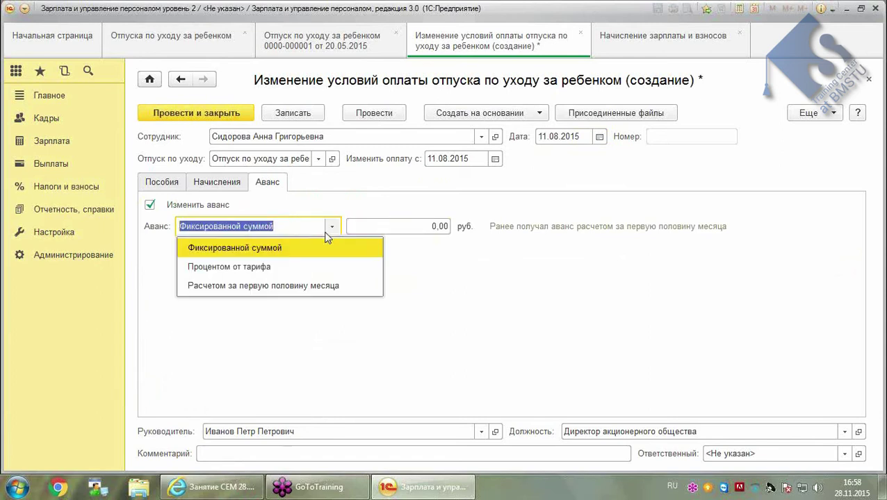
left_click(271, 270)
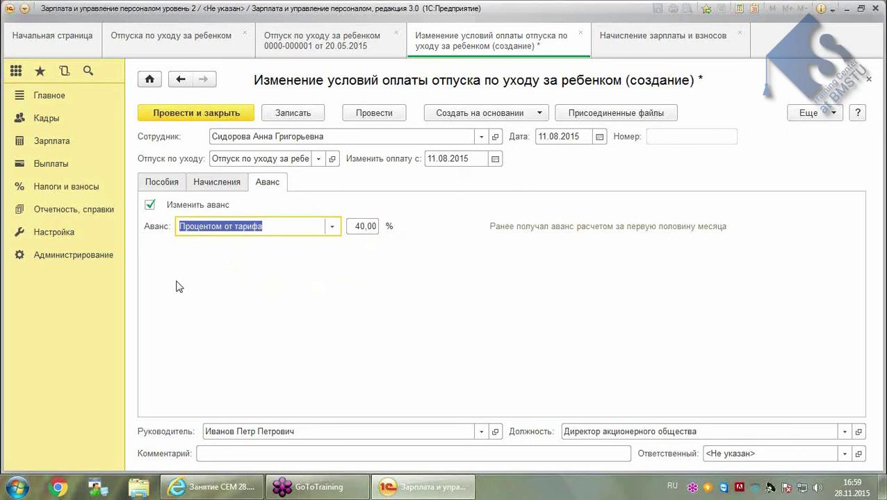
left_click(333, 227)
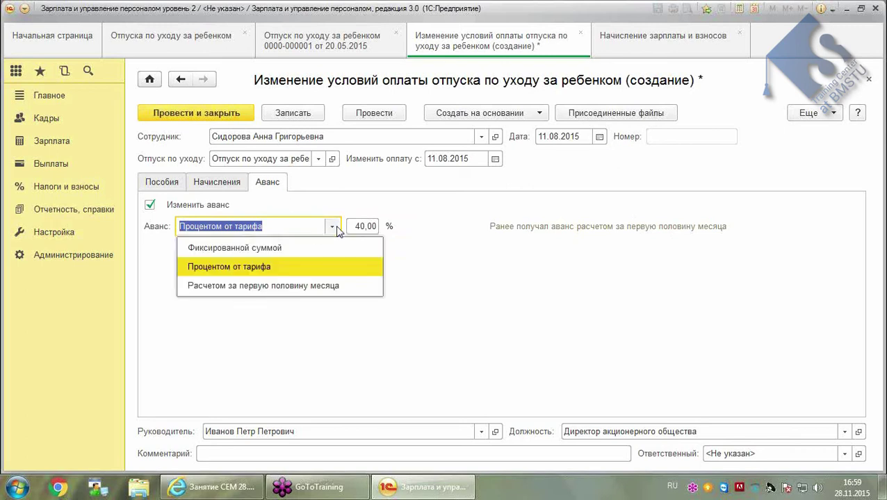
left_click(313, 287)
left_click(149, 206)
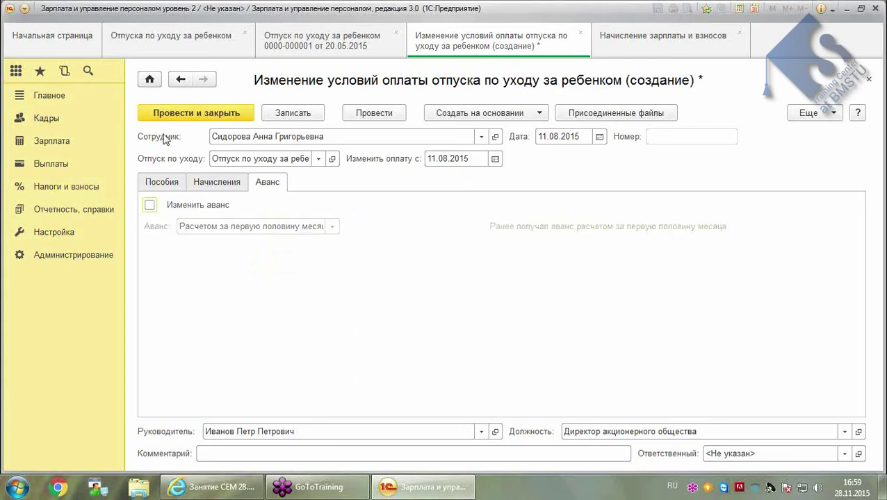
Post and close the leave payment change document, and create a new "Начисление зарплаты и взносов" document
left_click(210, 116)
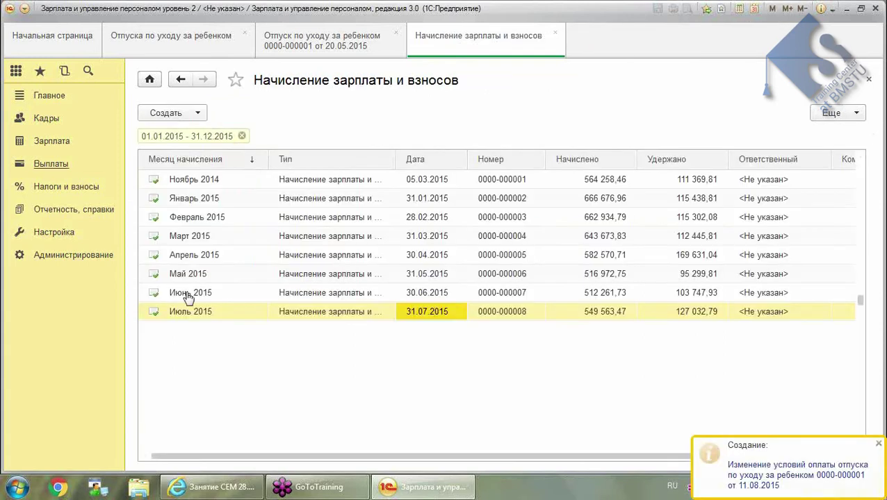
left_click(179, 116)
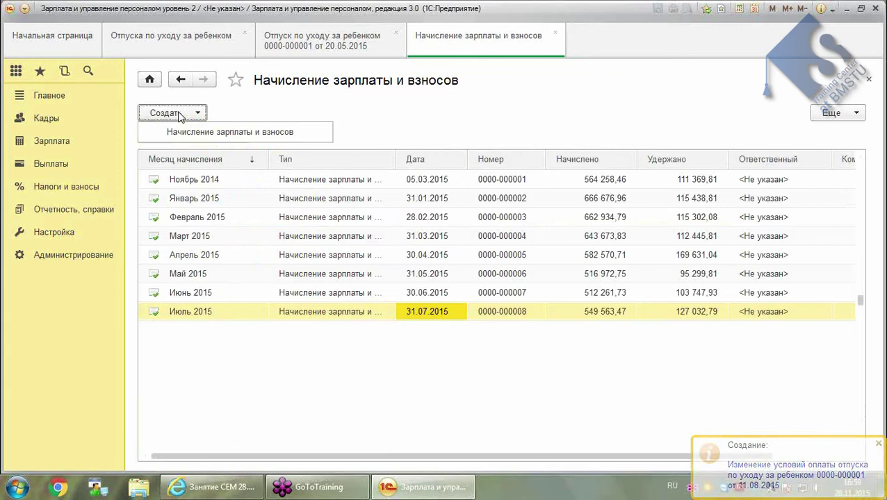
left_click(212, 134)
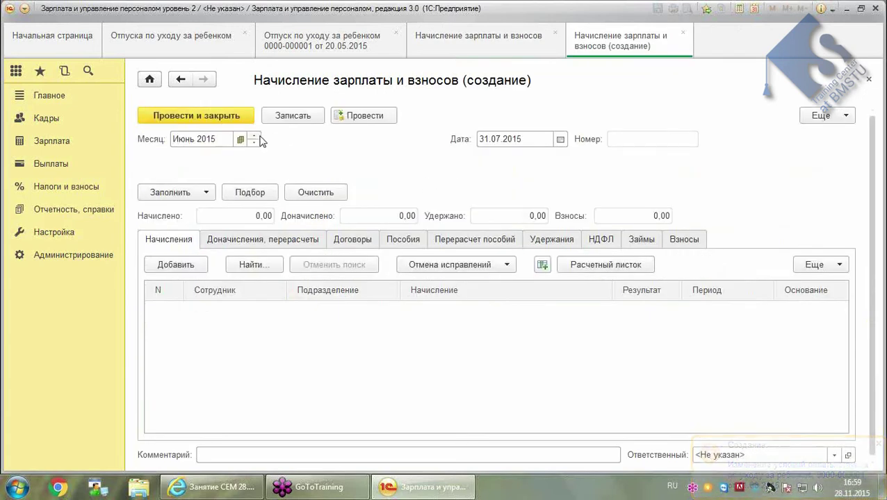
Set the payroll month to Август 2015 and the date to 31.08.2015, and fill the document automatically
left_click(255, 136)
left_click(254, 138)
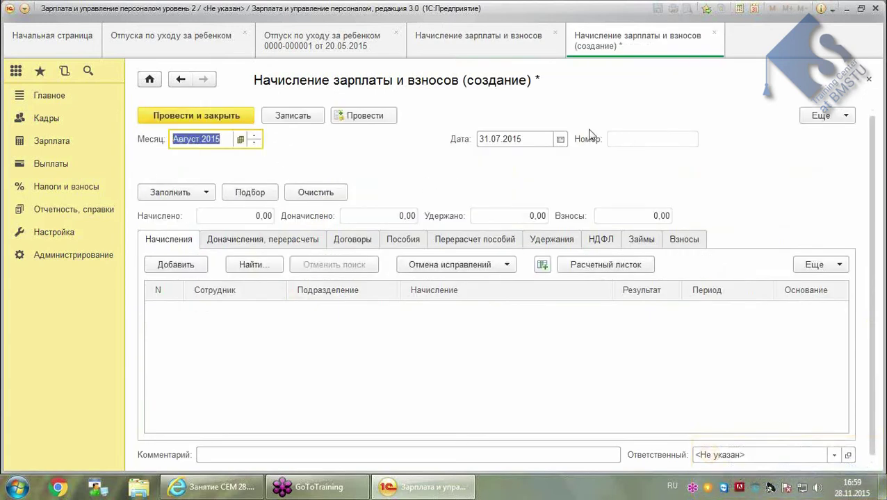
key("Tab")
type("31.08")
key("Tab")
left_click(184, 194)
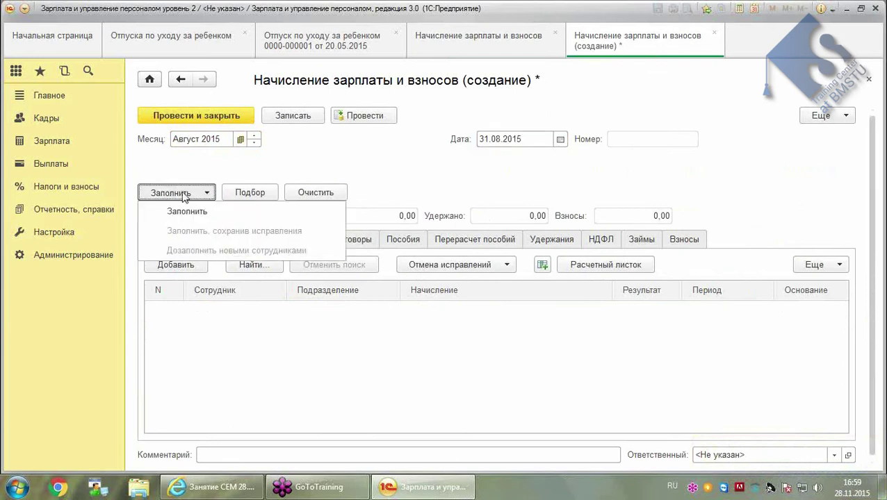
left_click(185, 212)
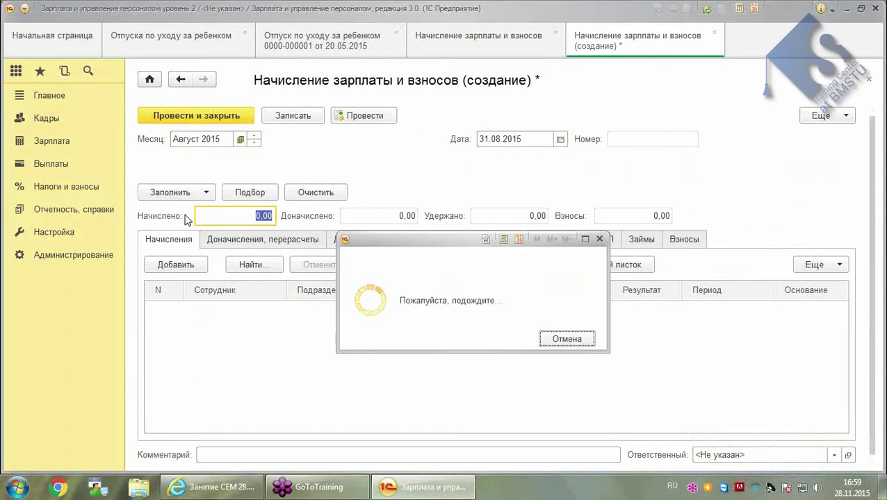
Examine the part-time employee's "Оплата по окладу (по часам)" accrual in row 13, including its result and period start
left_click(238, 386)
left_click(243, 330)
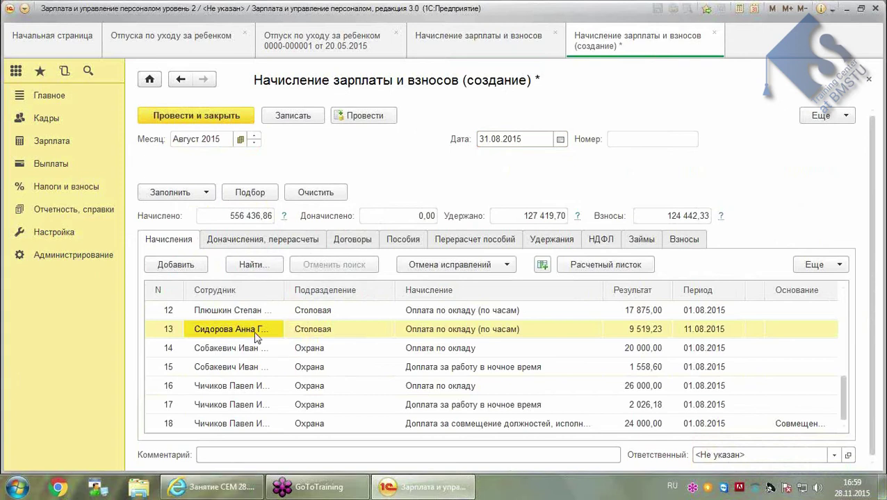
left_click(611, 334)
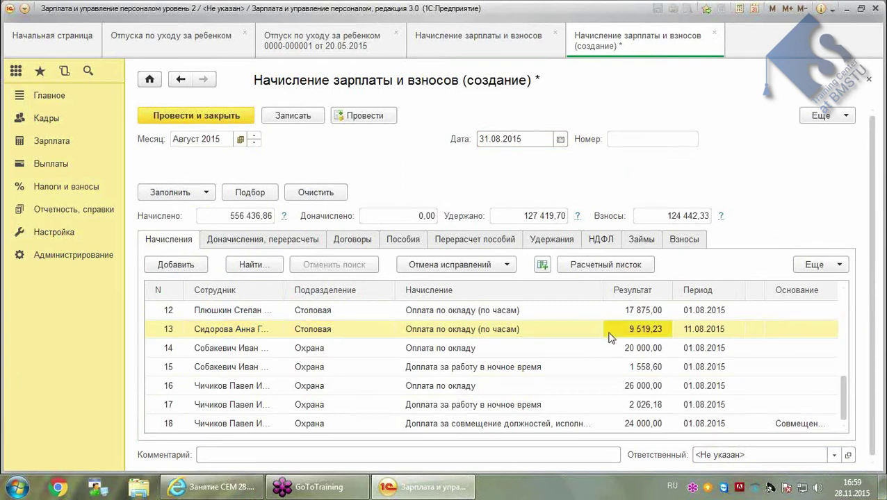
left_click(692, 332)
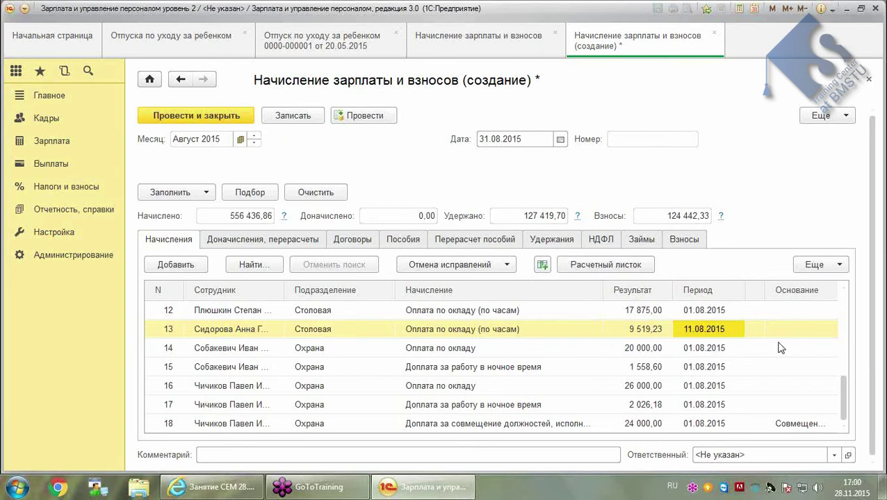
Review the child care leave documents, opening the payment terms change dated 11.08.2015 and closing it without edits
left_click(328, 39)
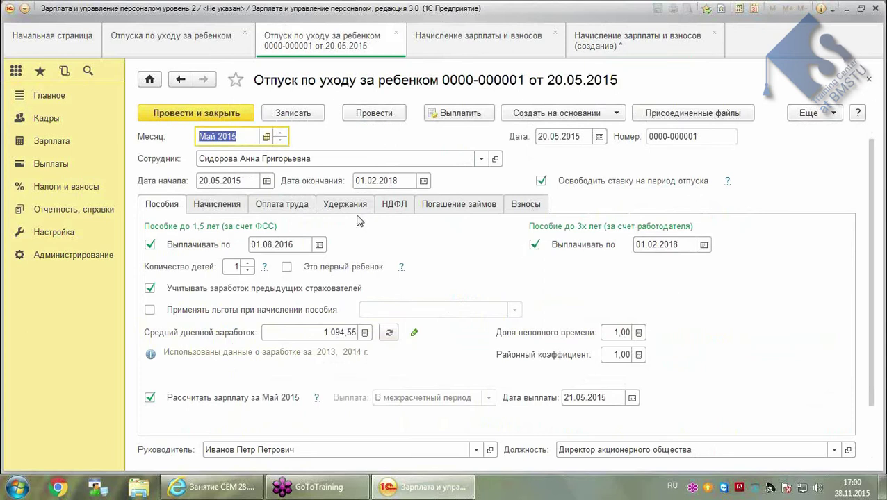
left_click(188, 46)
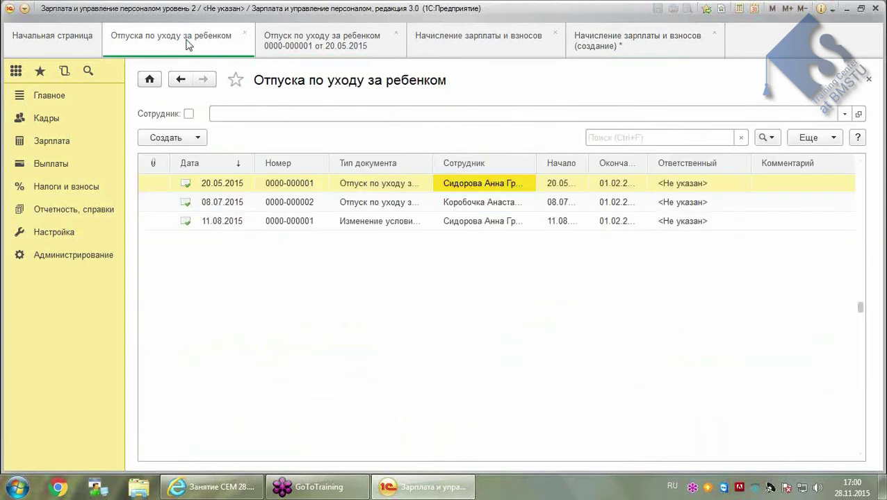
left_click(348, 226)
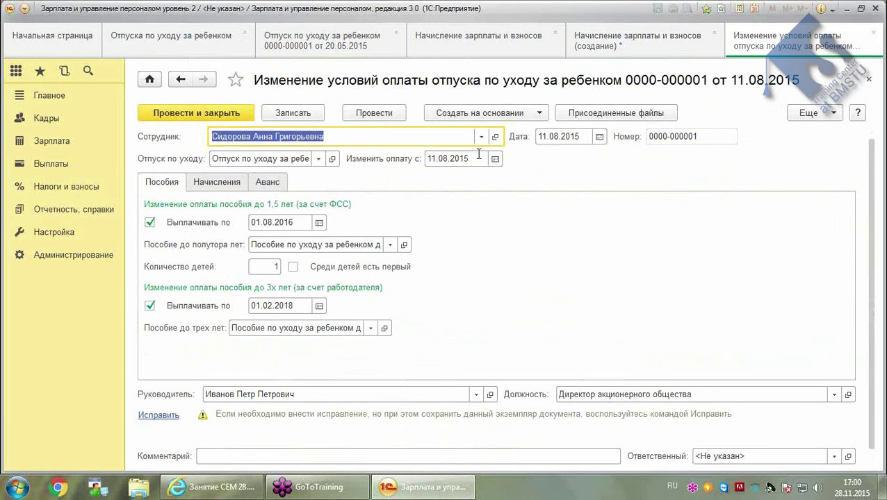
left_click(869, 33)
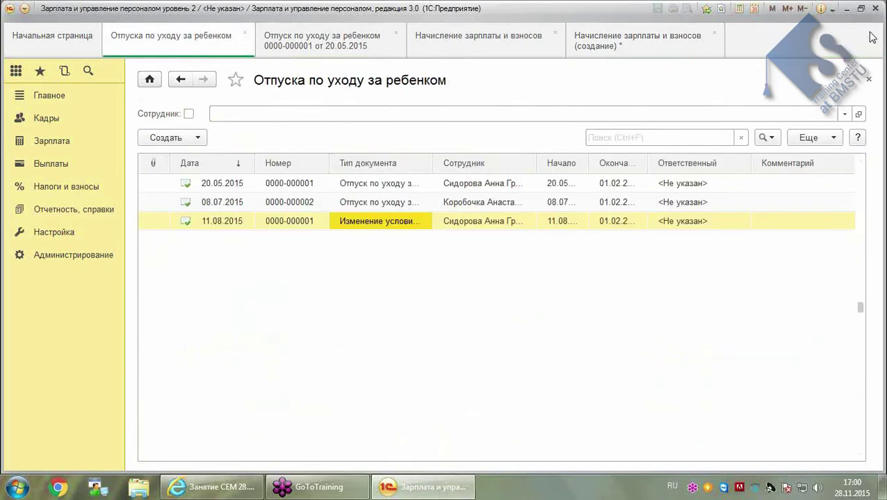
Close the child care leave document dated 20.05.2015 and return to the unsaved August payroll document
left_click(272, 40)
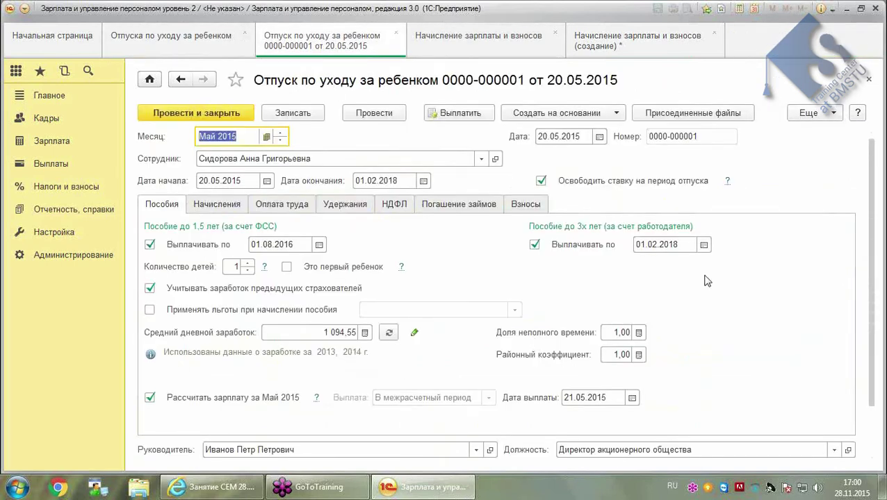
left_click(396, 33)
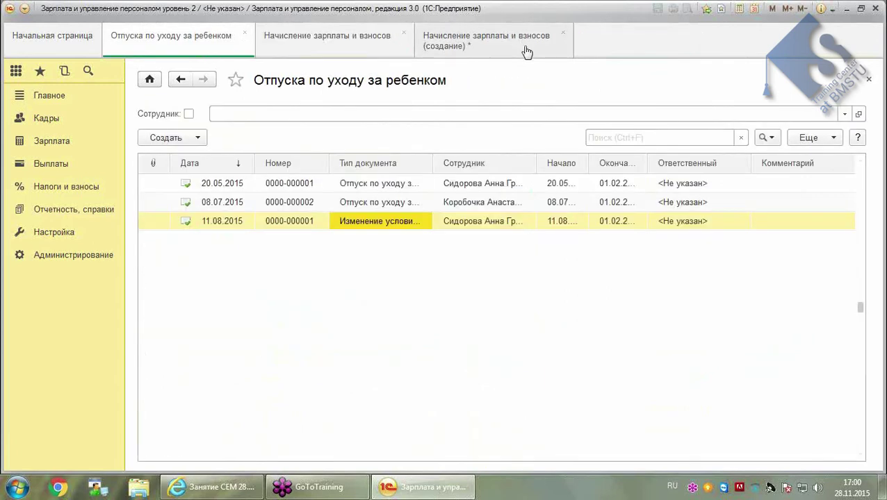
left_click(527, 52)
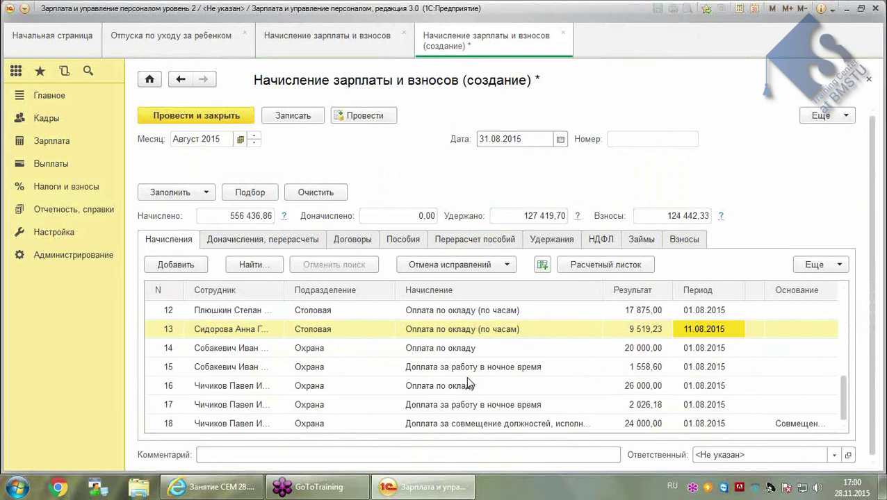
Examine the child care benefit rows in the payroll document, comparing the part-time employee's rows 3, 4 and 5
left_click(403, 241)
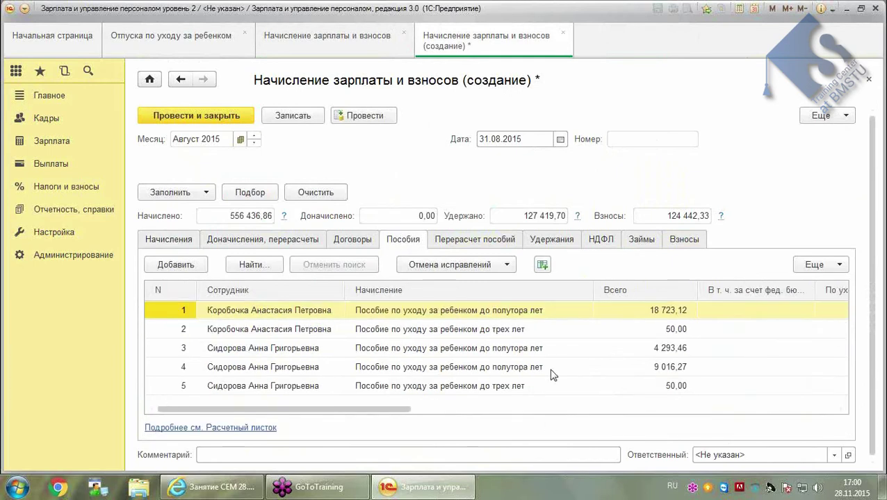
left_click(519, 348)
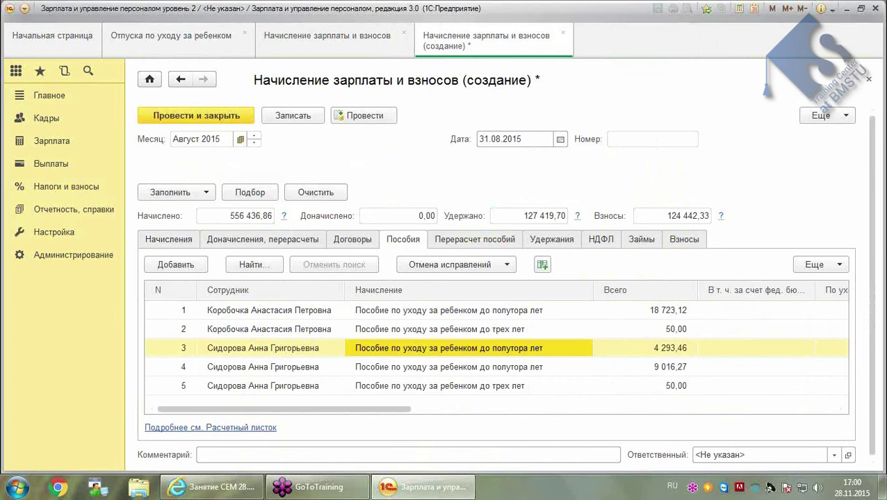
key("Down")
key("Down")
key("Up")
key("Up")
key("Up")
key("Down")
key("Down")
key("Down")
key("Up")
key("Down")
key("Up")
key("Up")
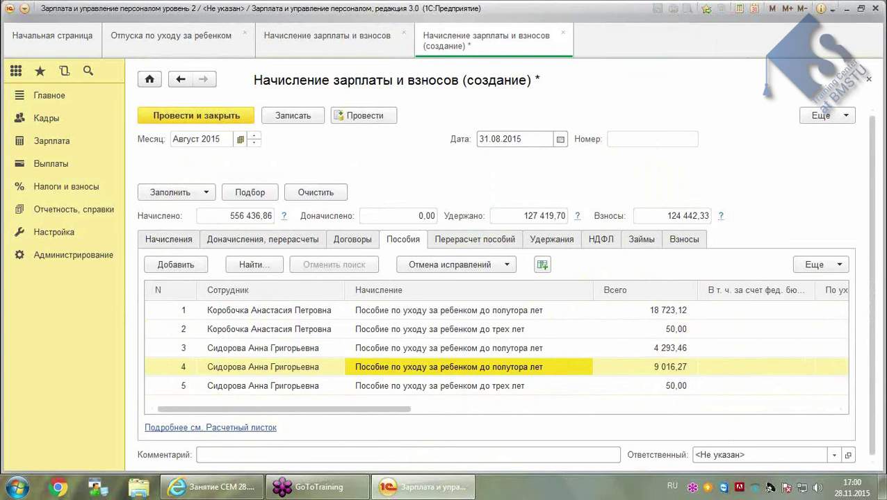
key("Down")
key("Down")
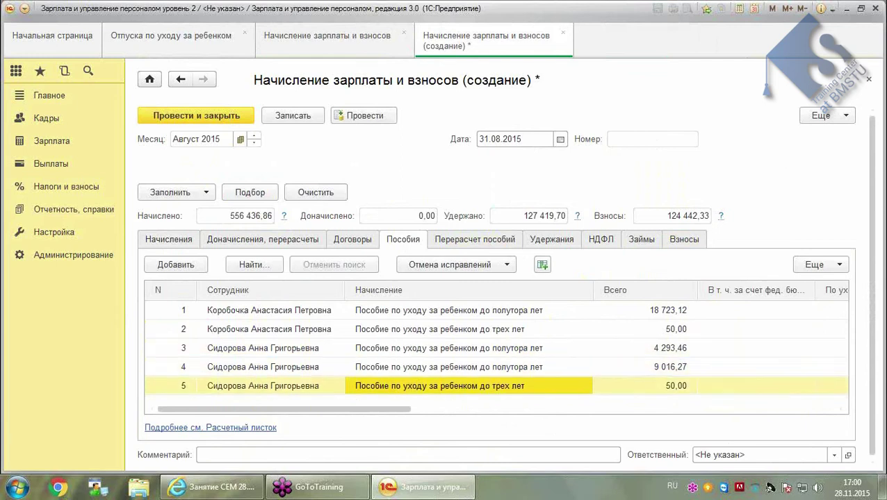
key("Insert")
key("Escape")
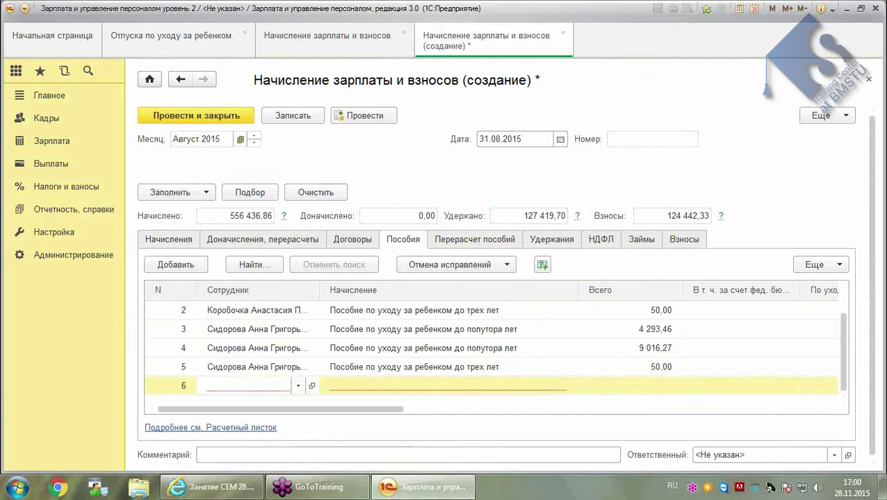
key("Escape")
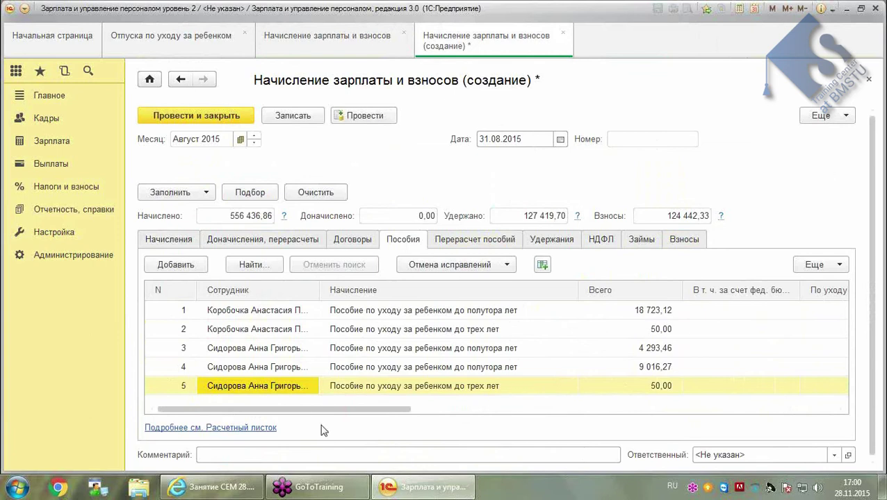
Examine the amounts, period dates and departments of the part-time employee's two benefits up to one and a half years
left_click_drag(289, 411, 357, 422)
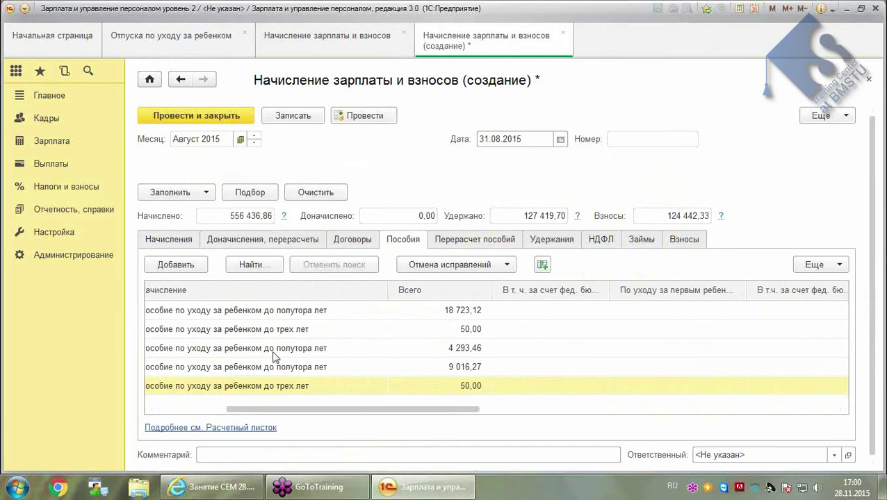
left_click_drag(478, 411, 686, 419)
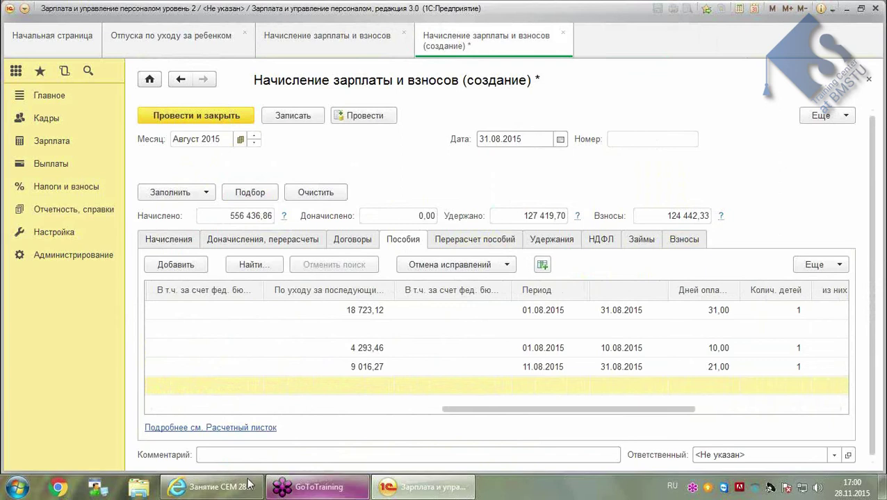
left_click(334, 349)
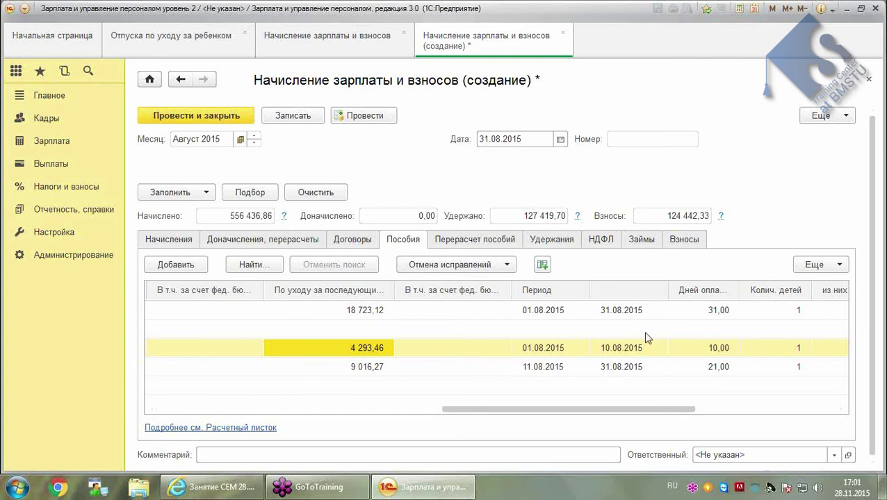
left_click(364, 368)
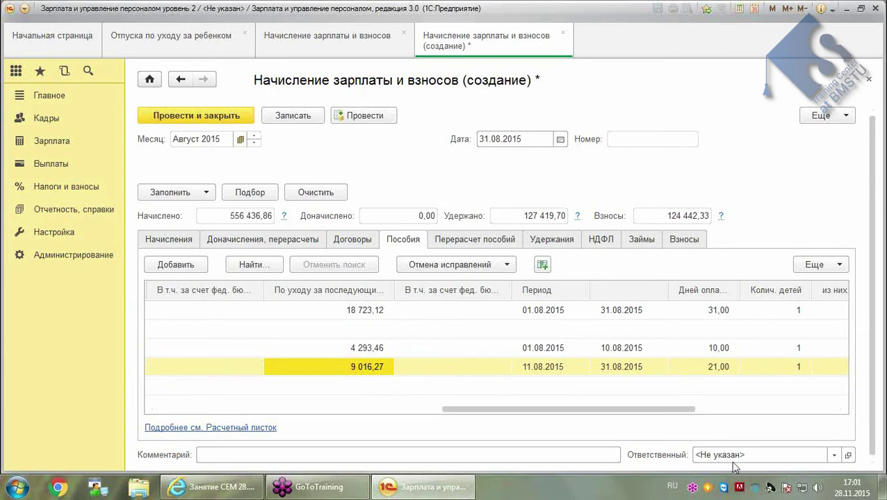
left_click_drag(659, 409, 877, 398)
left_click_drag(806, 409, 868, 398)
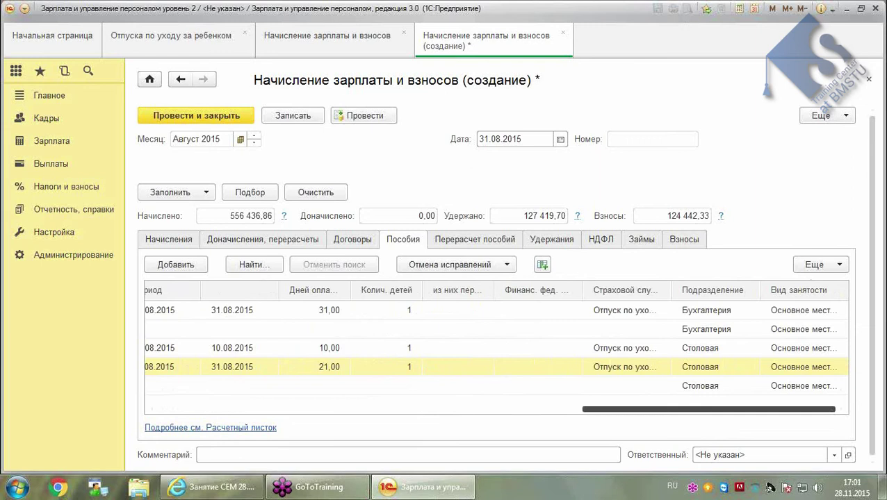
left_click(748, 351)
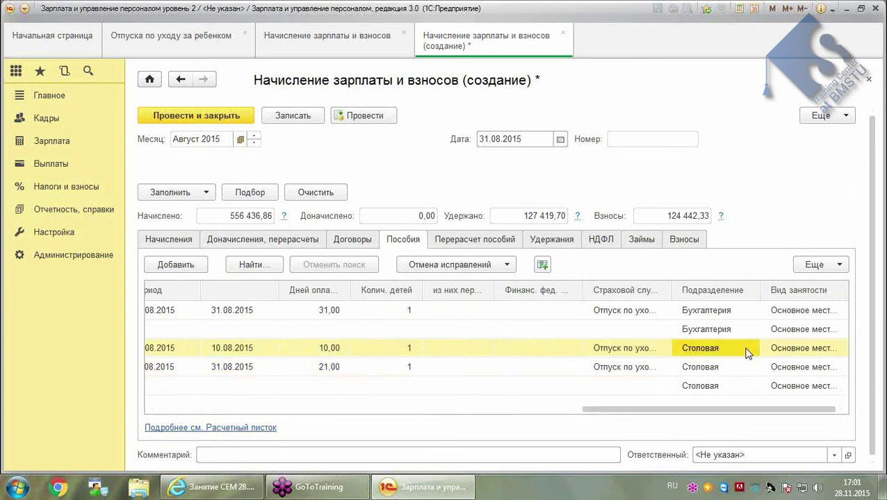
left_click(699, 367)
left_click(251, 349)
left_click(242, 367)
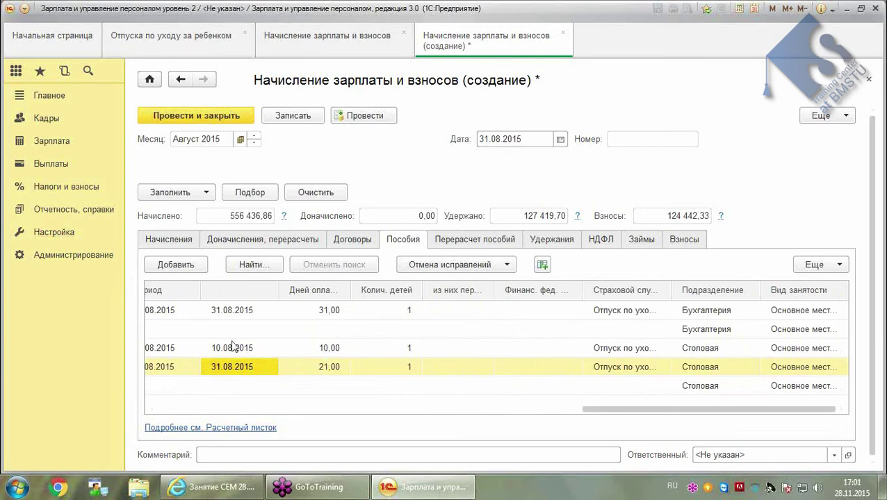
left_click_drag(645, 411, 287, 419)
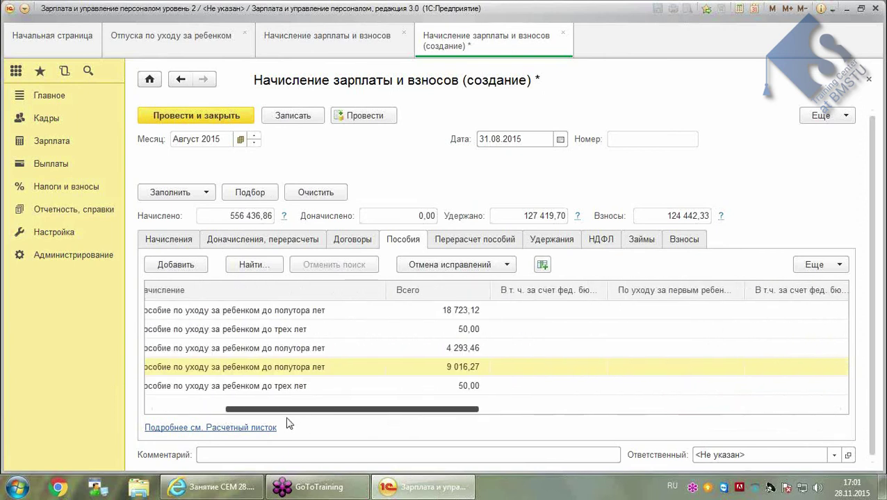
Compare the periods and paid days of the part-time employee's two benefit rows in the payroll document
left_click(435, 315)
key("Right")
key("Right")
key("Right")
key("Right")
key("Right")
key("Right")
key("Right")
key("Right")
key("Right")
key("Right")
key("Right")
key("Right")
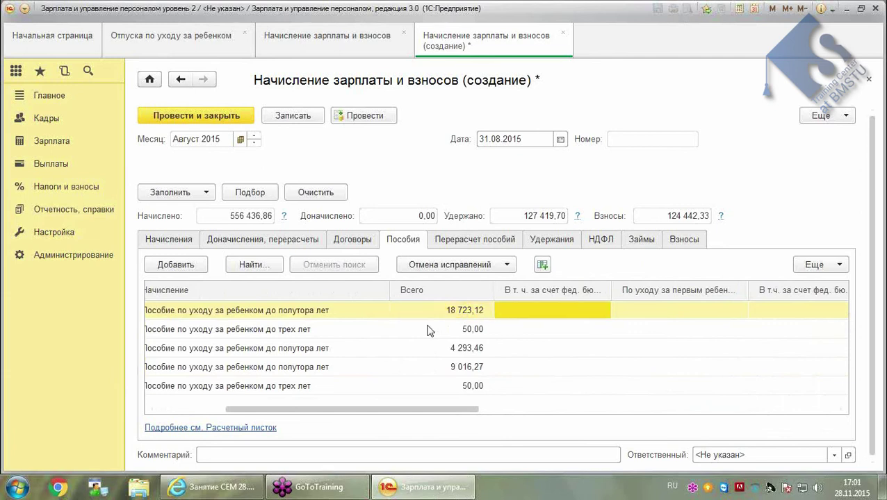
key("Left")
key("Left")
key("Left")
key("Left")
key("Left")
key("Left")
key("Left")
key("Left")
key("Left")
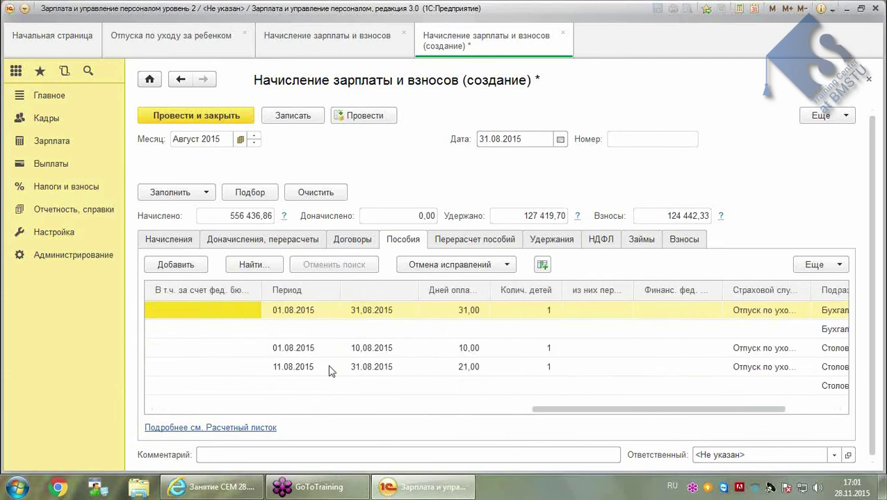
left_click(281, 349)
left_click(449, 346)
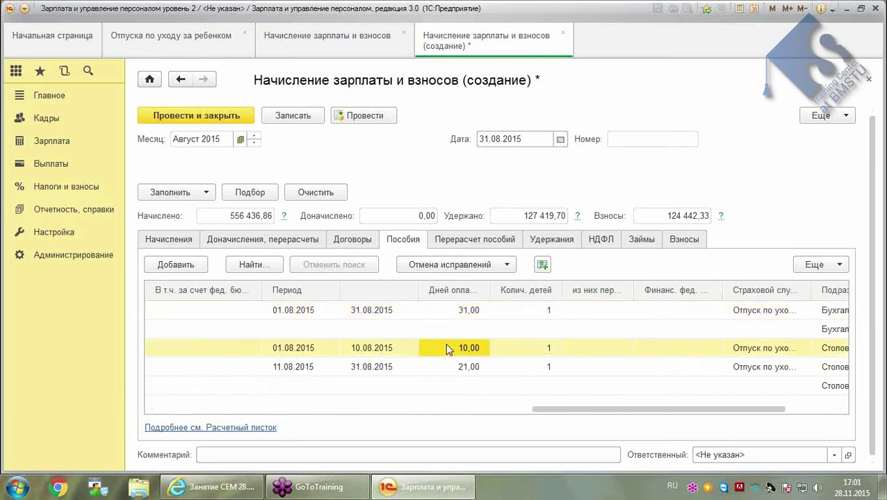
left_click(293, 367)
left_click(392, 367)
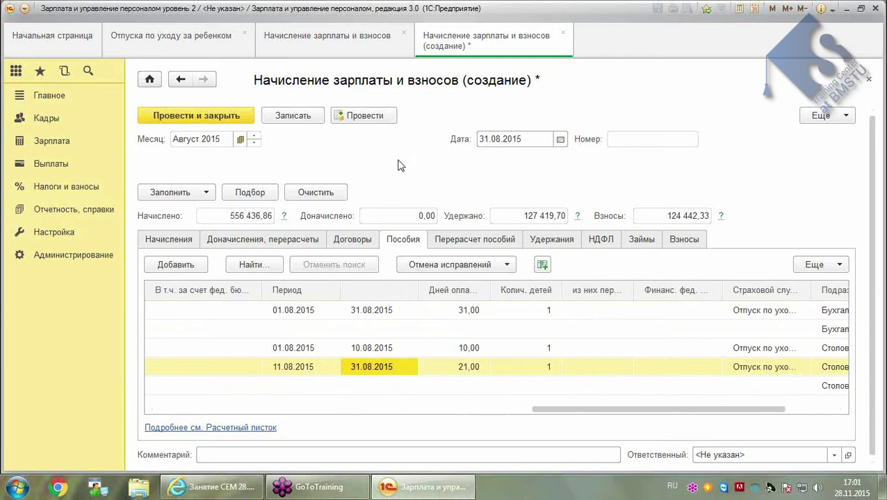
Post and close the August payroll document, and open the child care leave document dated 08.07.2015
left_click(216, 116)
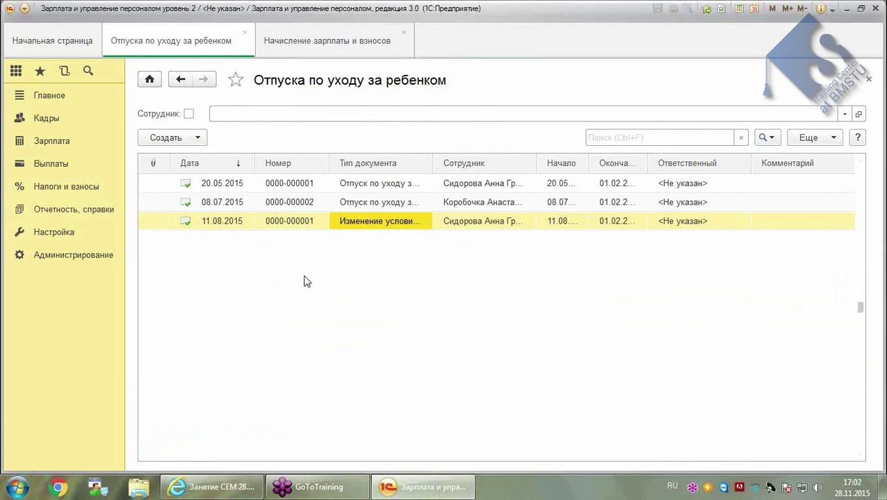
left_click(266, 205)
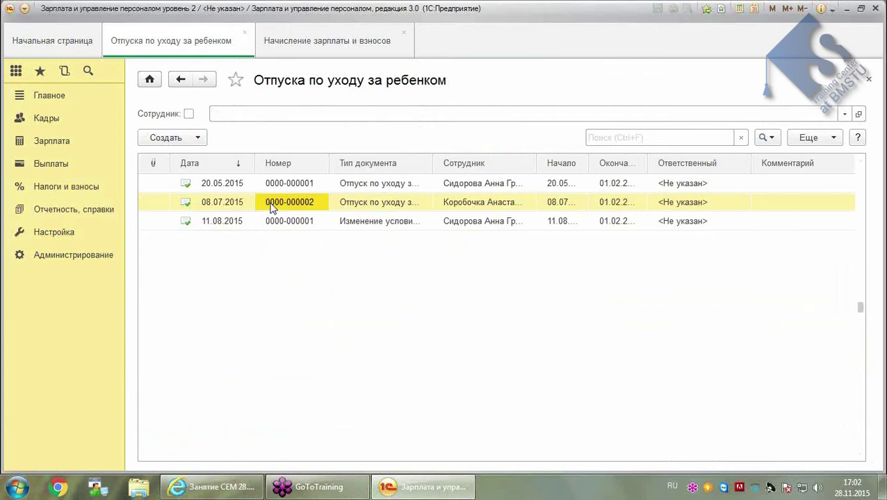
left_click(400, 202)
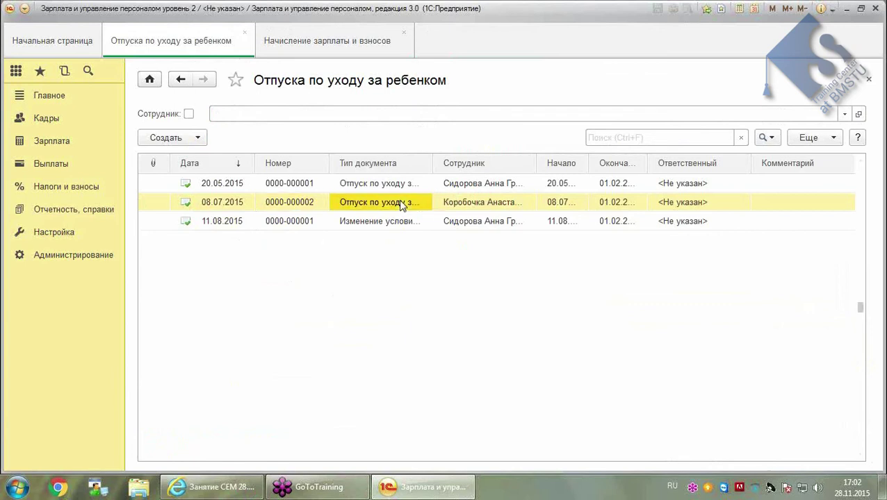
double_click(397, 203)
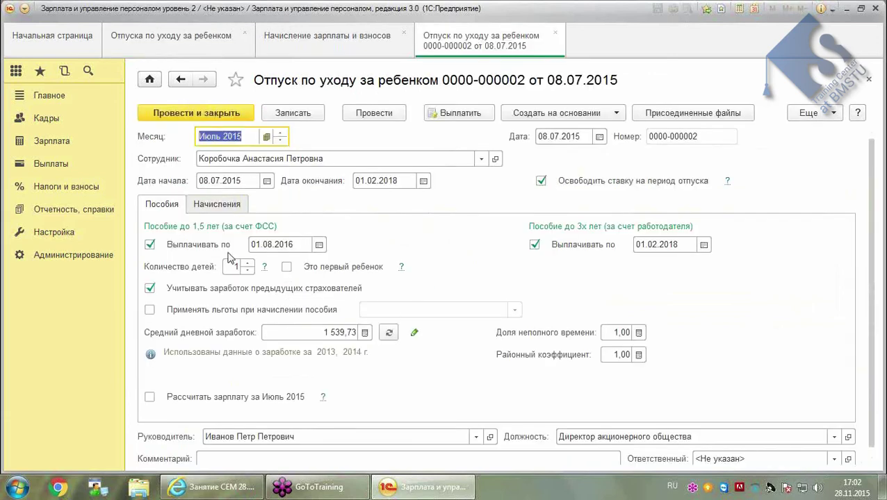
Create a "Возврат из отпуска по уходу" document based on the leave document dated 08.07.2015
left_click(540, 114)
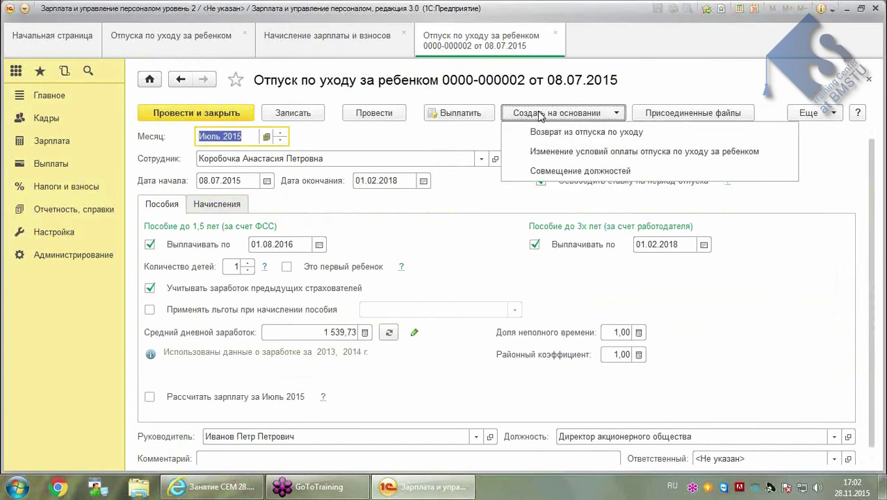
left_click(217, 24)
left_click(165, 139)
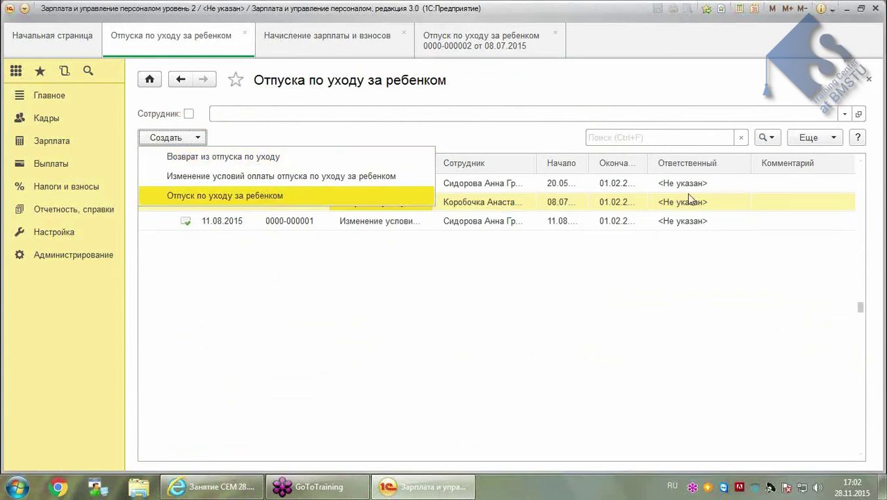
left_click(485, 41)
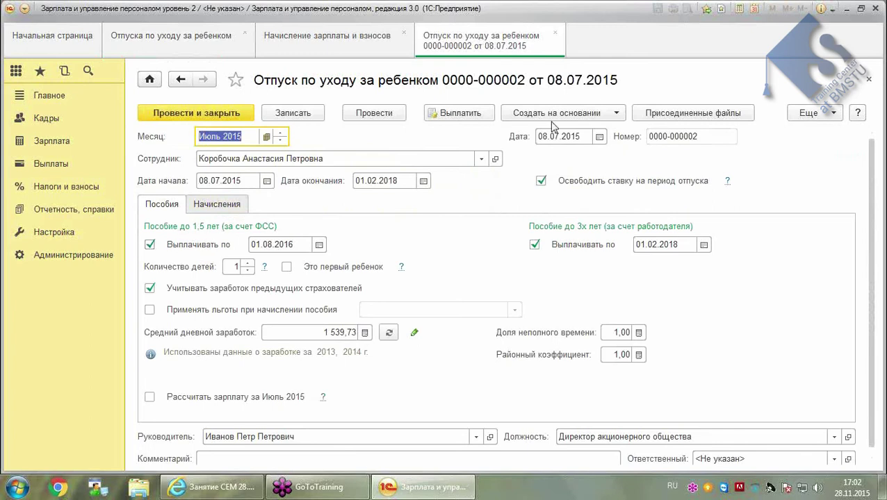
left_click(534, 114)
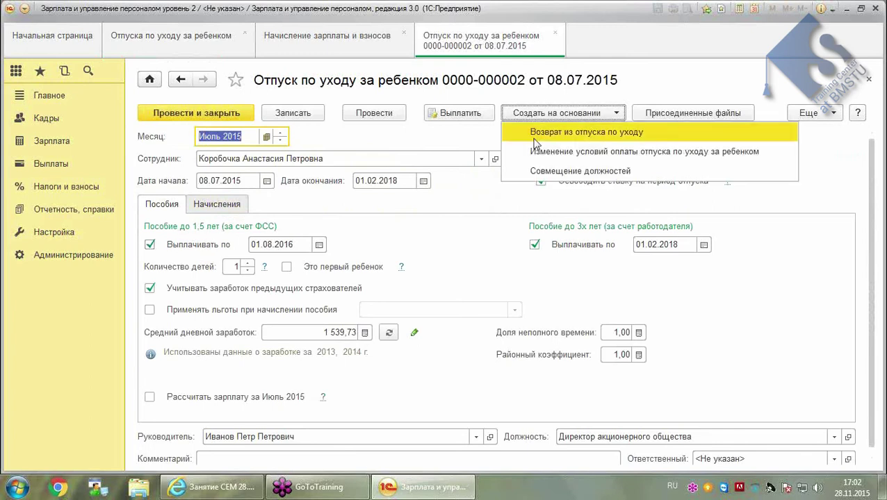
left_click(534, 139)
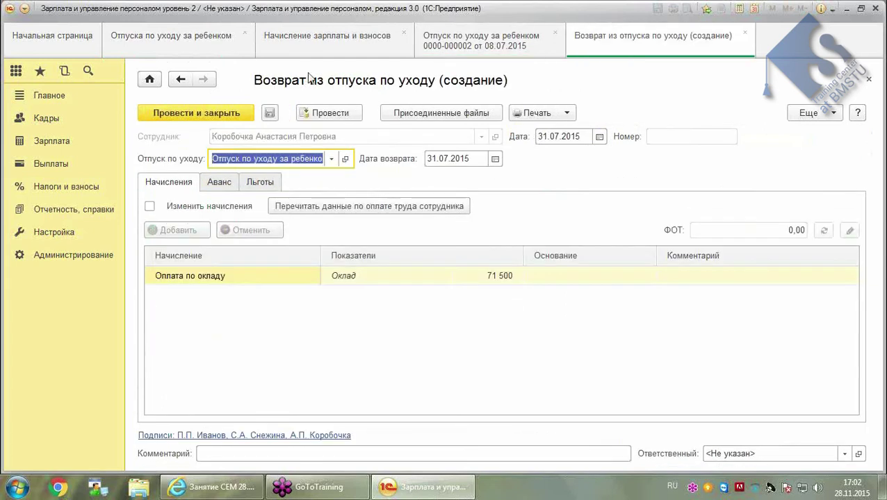
Set both the document date and the return date of the return-from-leave document to 12.08.2015
left_click(588, 137)
left_click(599, 138)
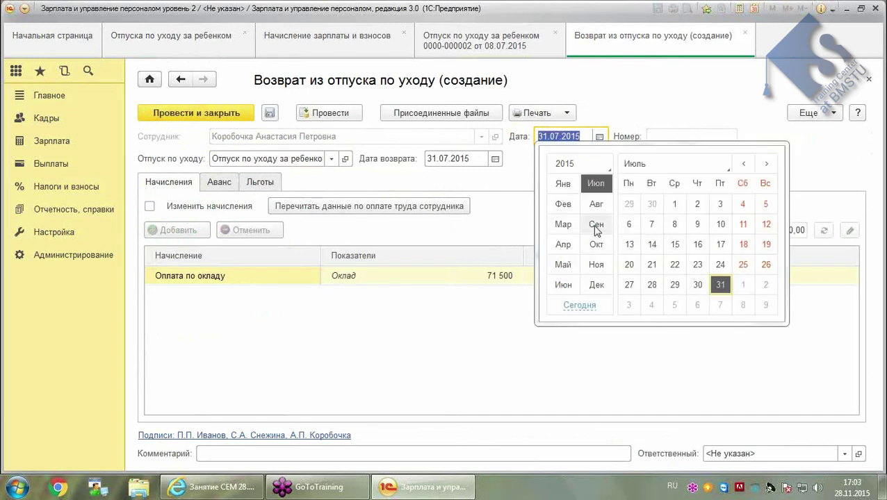
left_click(596, 206)
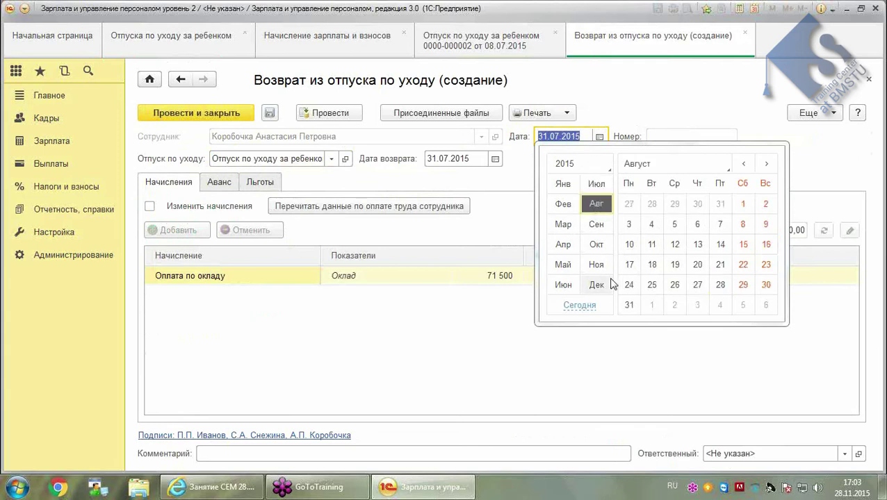
left_click(674, 244)
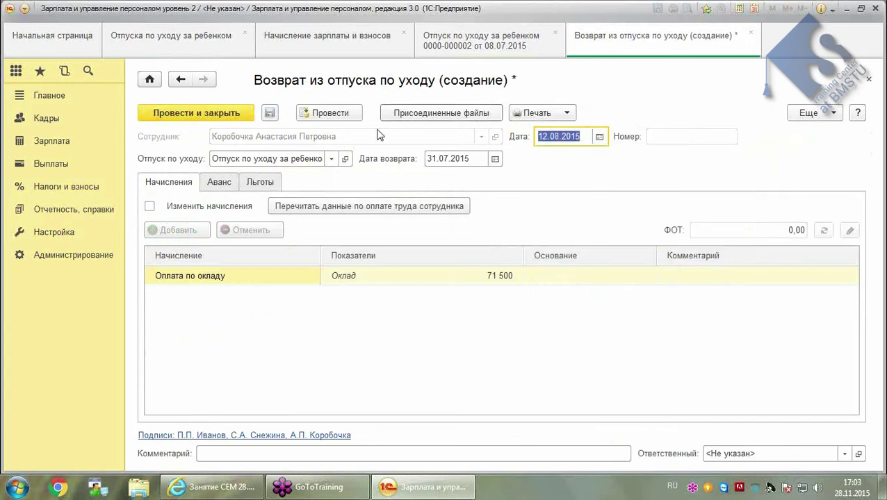
left_click(495, 160)
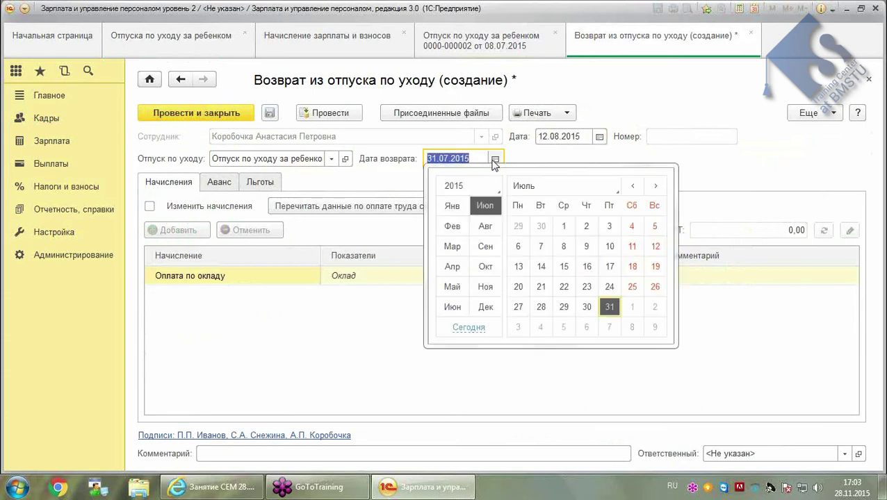
left_click(485, 225)
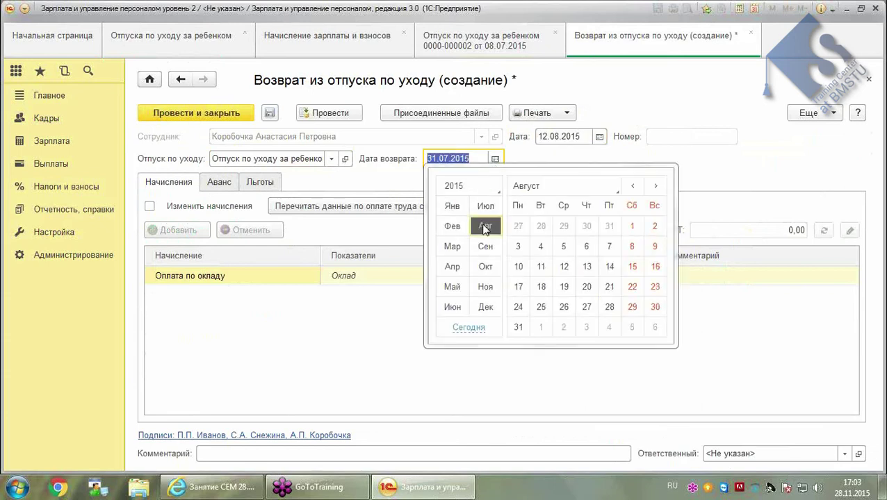
left_click(566, 268)
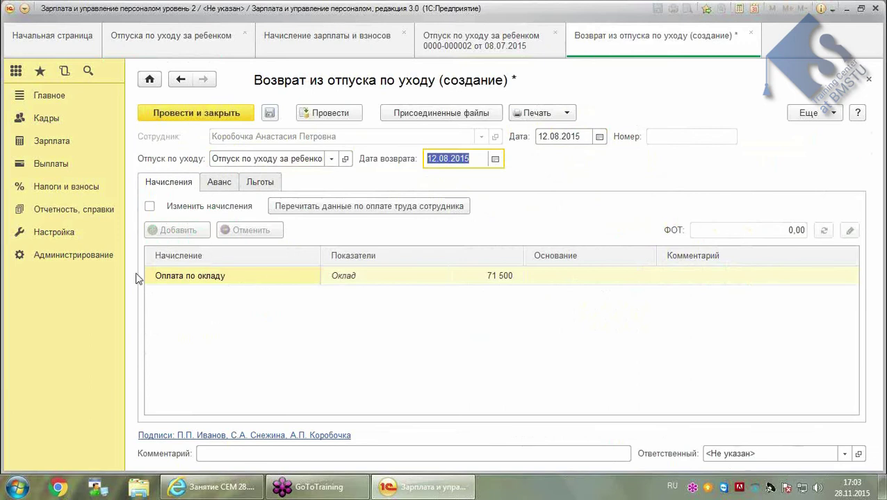
Review the accruals, advance and benefits sections of the return-from-leave document
left_click(214, 278)
left_click(340, 282)
left_click(586, 281)
left_click(217, 282)
left_click(406, 281)
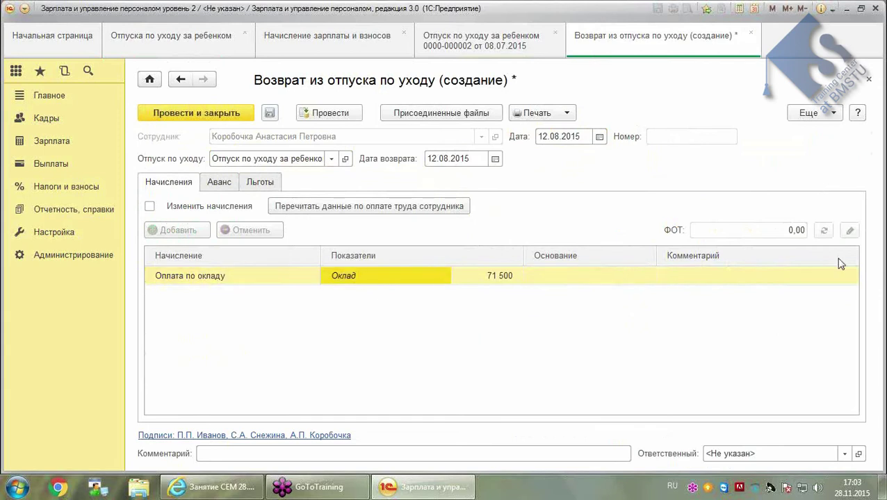
left_click(216, 182)
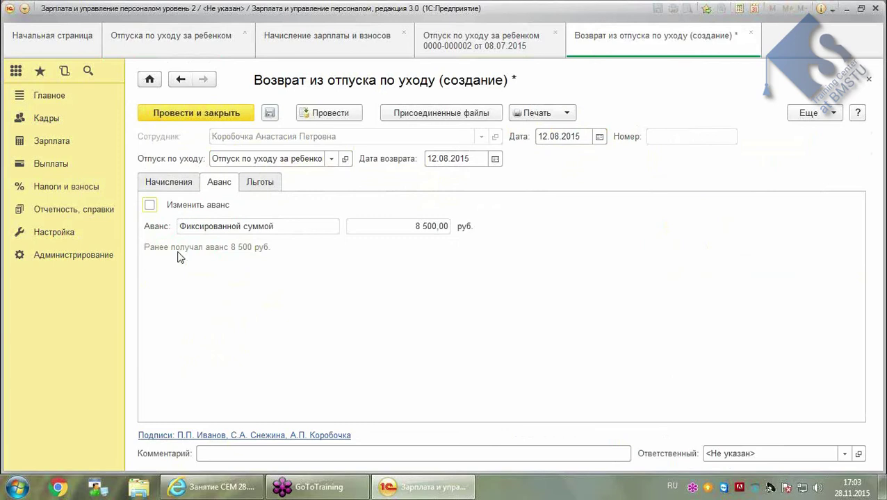
left_click(255, 181)
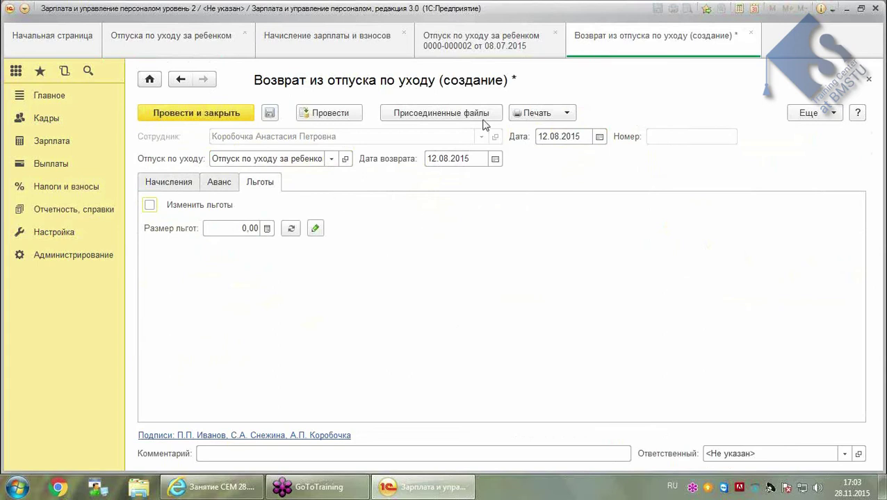
Save and post the return document while generating the order "Приказ о выходе на работу до окончания отпуска по уходу за ребенком"
left_click(540, 113)
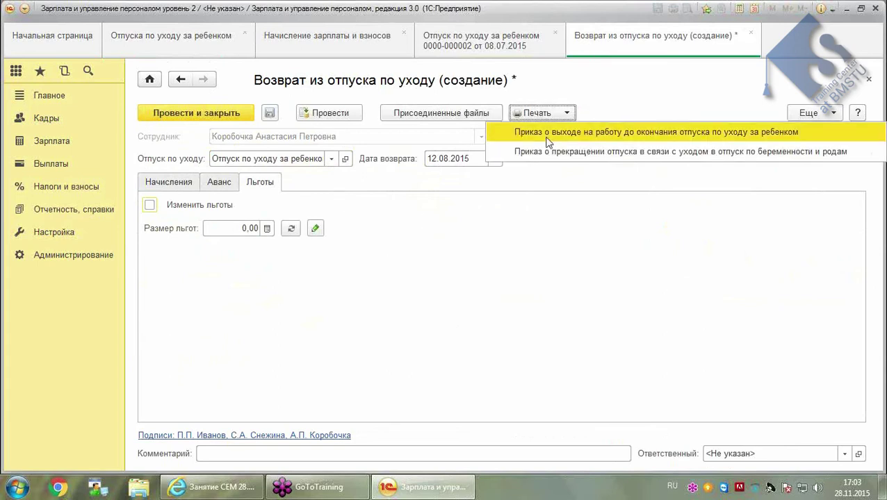
left_click(547, 132)
left_click(398, 269)
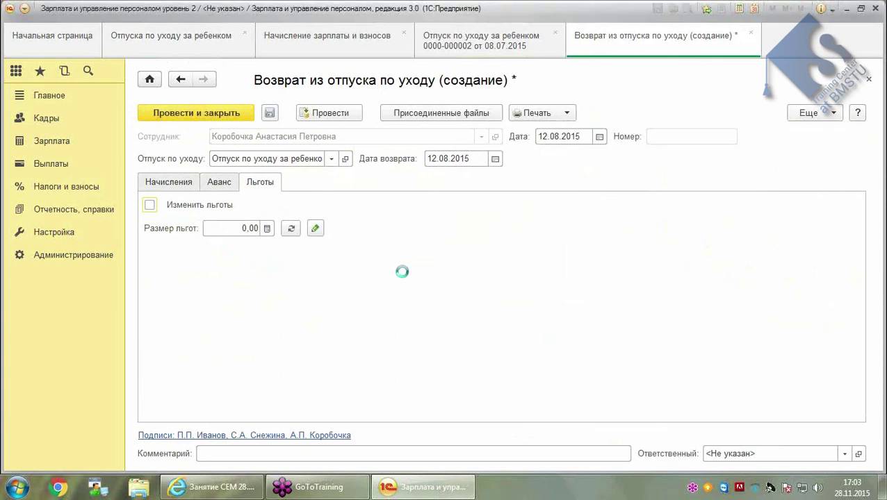
left_click(375, 257)
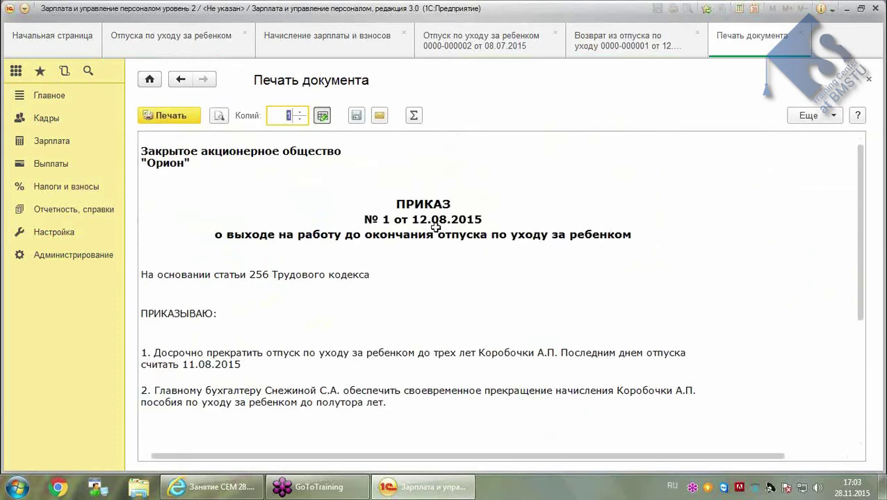
Read the early return order through its leave end date, basis and signature lines, and close the printed form
left_click(486, 243)
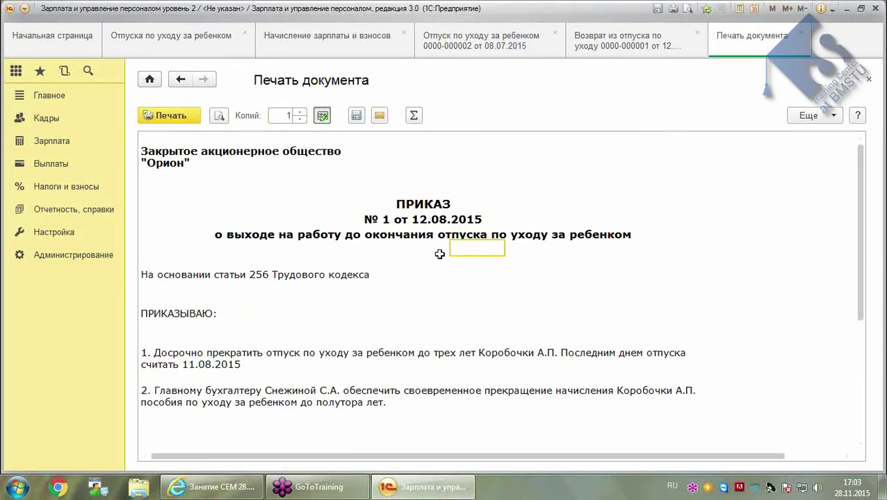
scroll(439, 254, "down", 2)
left_click(186, 302)
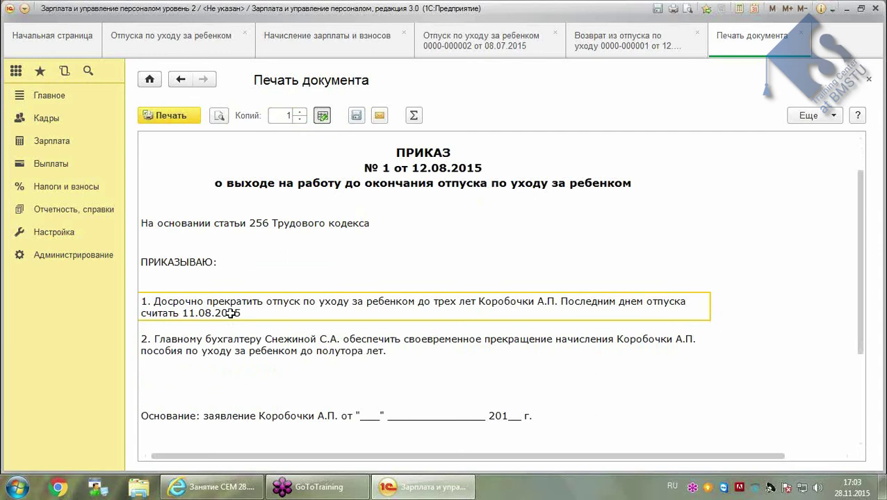
scroll(231, 314, "down", 2)
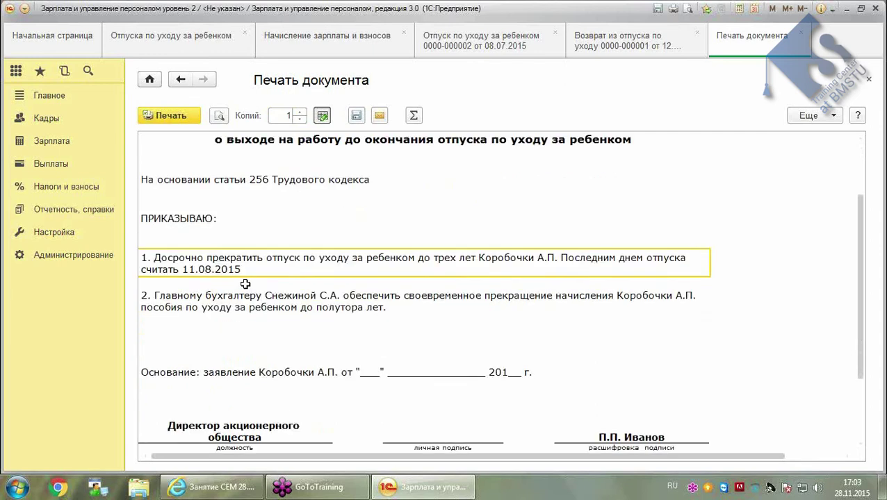
scroll(414, 259, "down", 3)
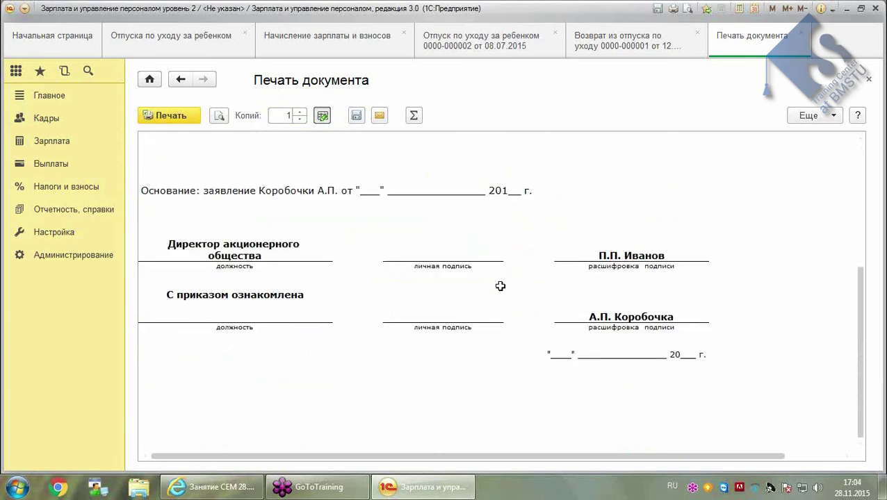
scroll(505, 276, "up", 3)
left_click(182, 294)
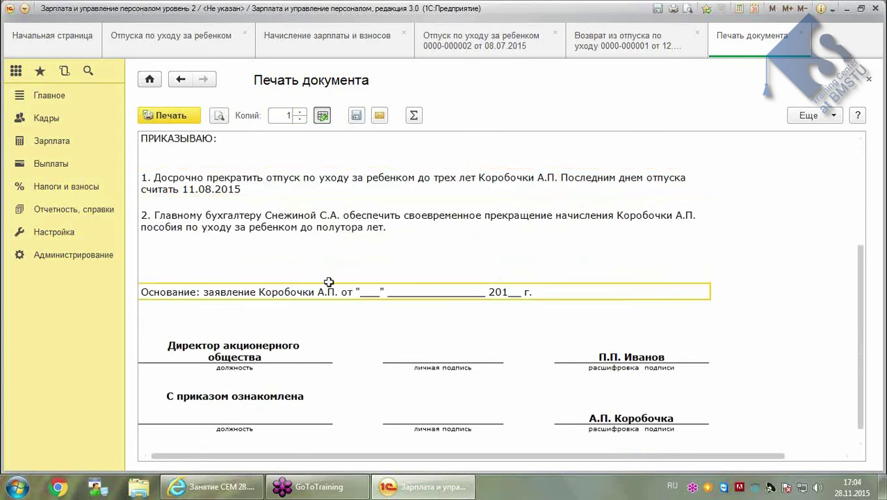
left_click(801, 33)
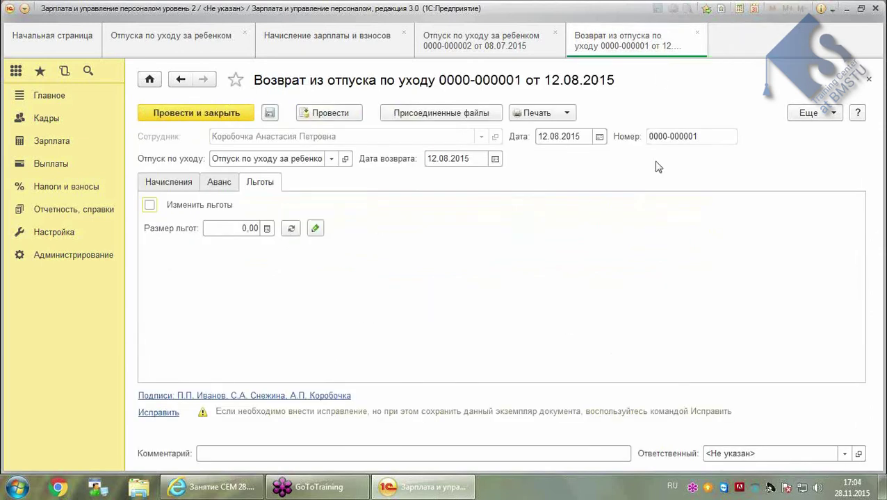
Open the leave payment change document dated 11.08.2015 from the child care leave list
left_click(530, 114)
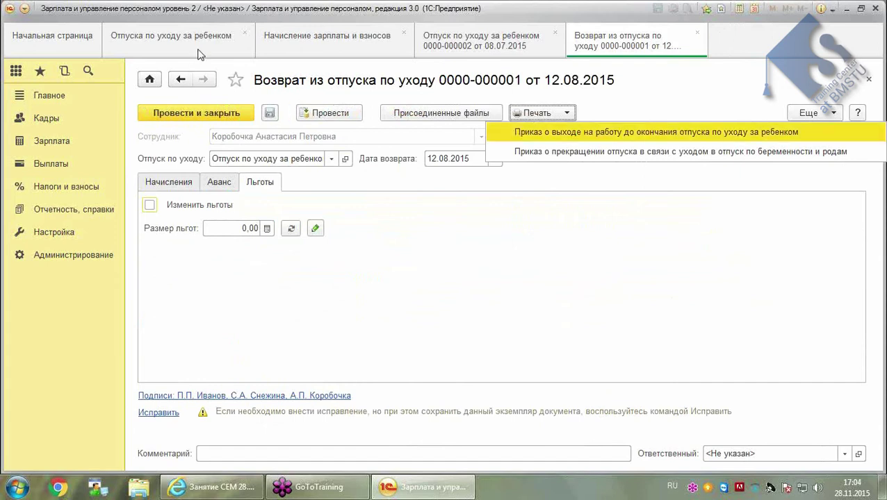
left_click(43, 121)
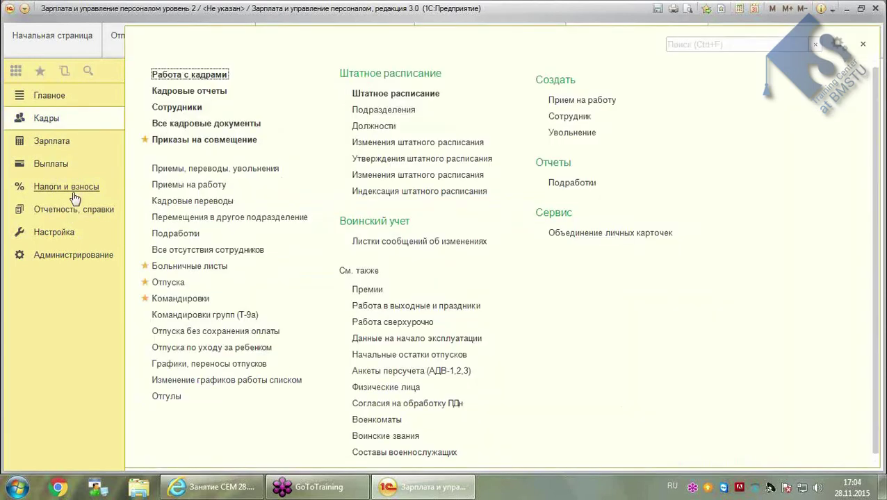
left_click(49, 141)
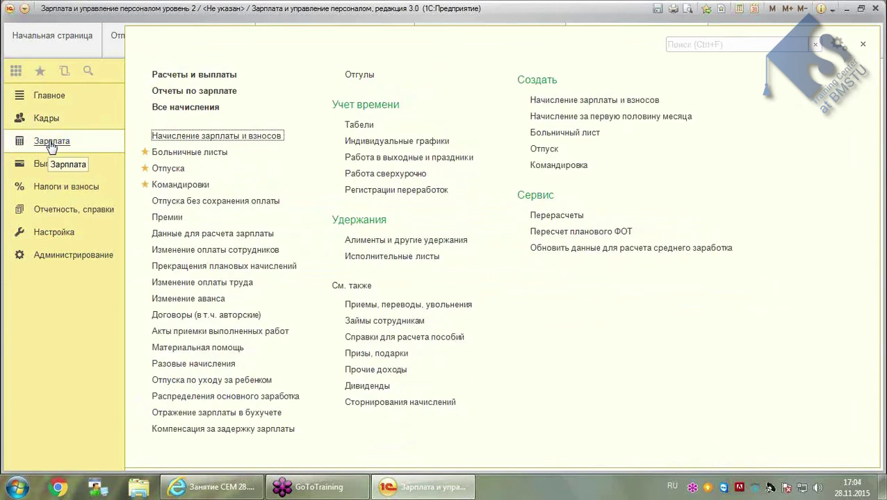
left_click(209, 380)
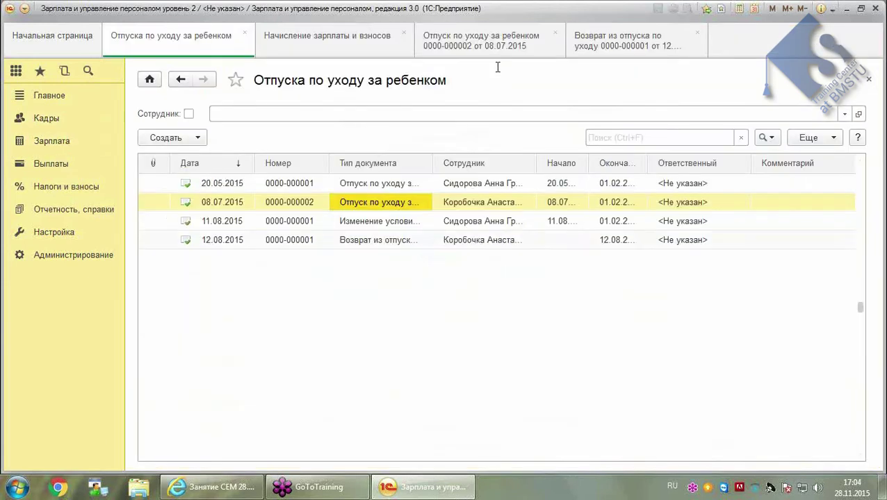
left_click(379, 223)
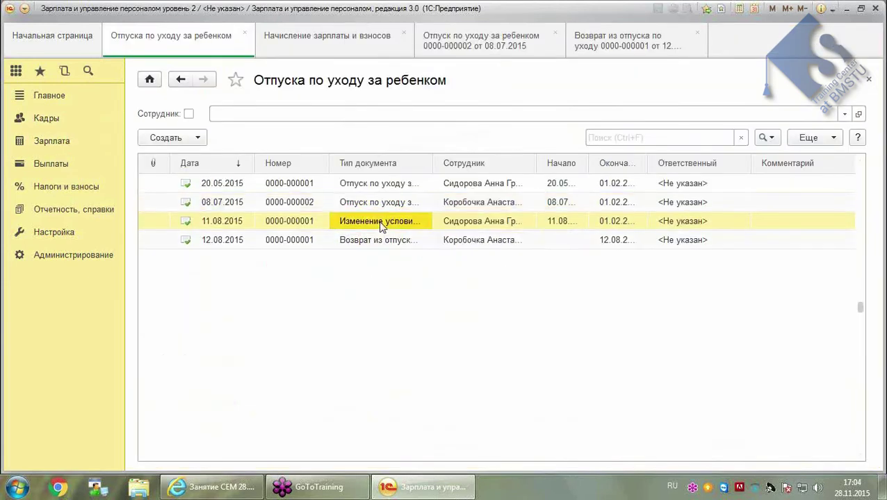
double_click(460, 222)
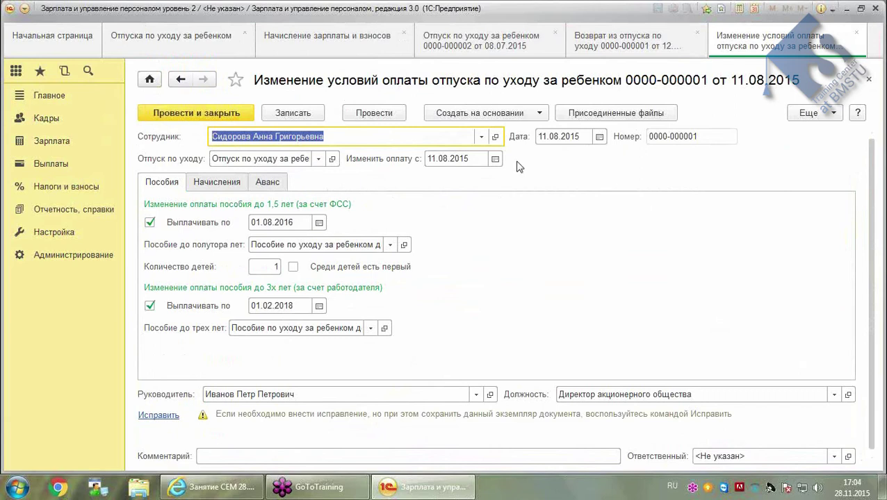
Generate the order "Приказ о работе на условиях неполного рабочего времени" and examine its wording, blank period fields and signature block
left_click(822, 116)
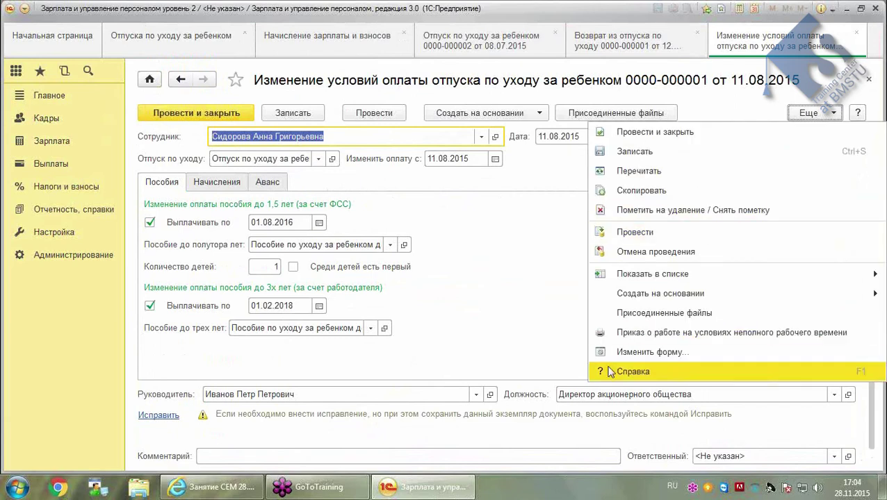
left_click(727, 332)
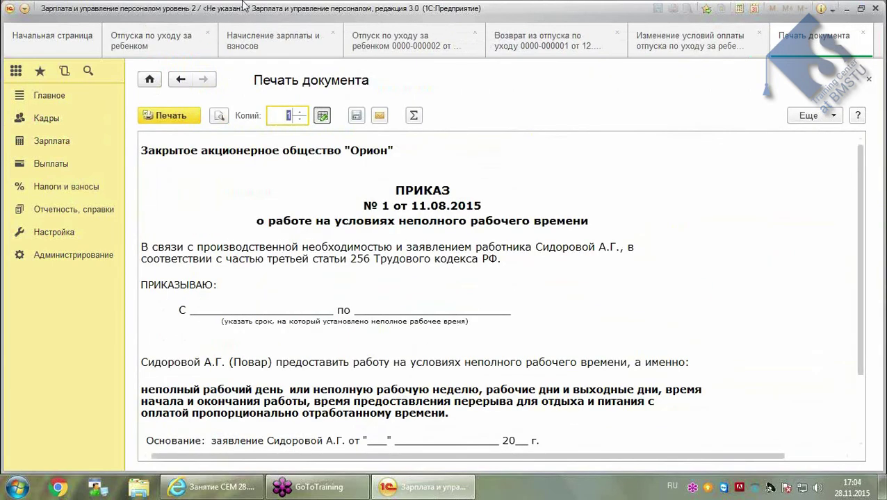
left_click(694, 227)
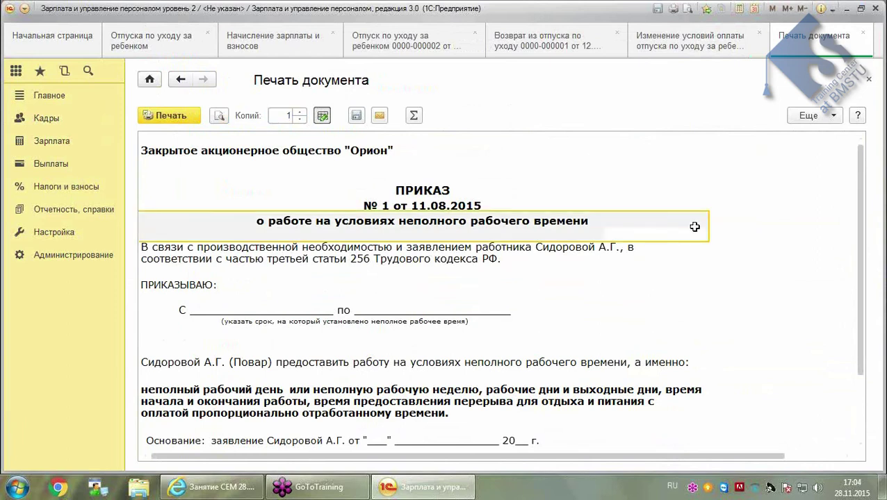
scroll(716, 249, "down", 5)
scroll(720, 258, "up", 1)
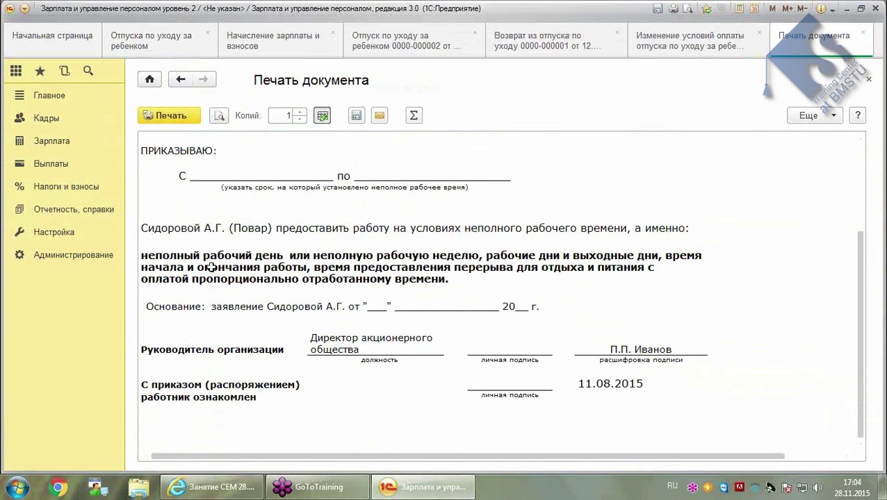
scroll(210, 267, "up", 4)
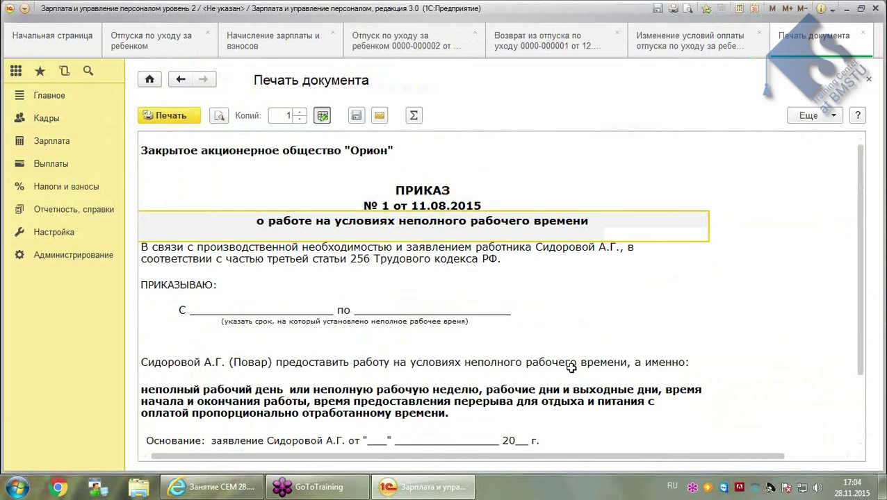
left_click(779, 297)
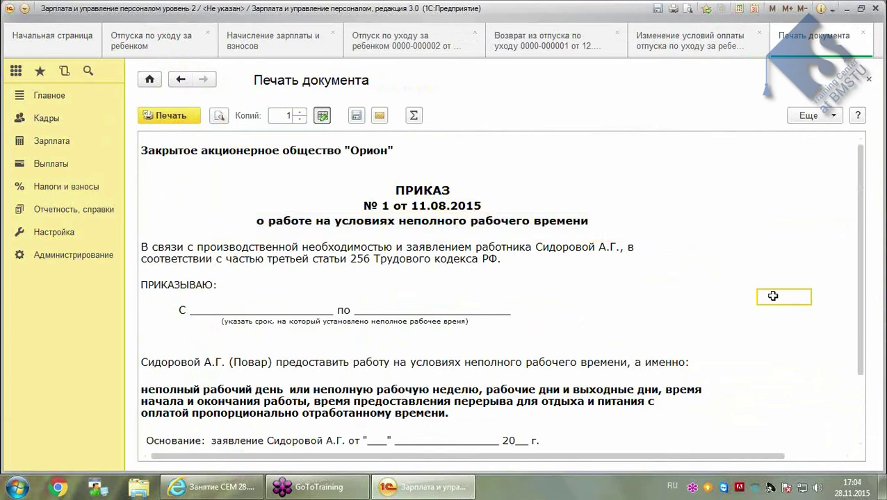
scroll(773, 296, "down", 6)
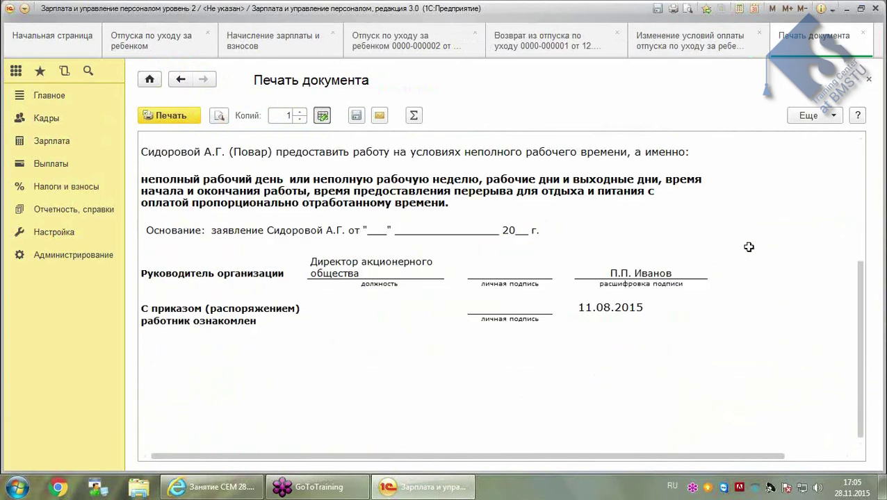
scroll(749, 247, "up", 2)
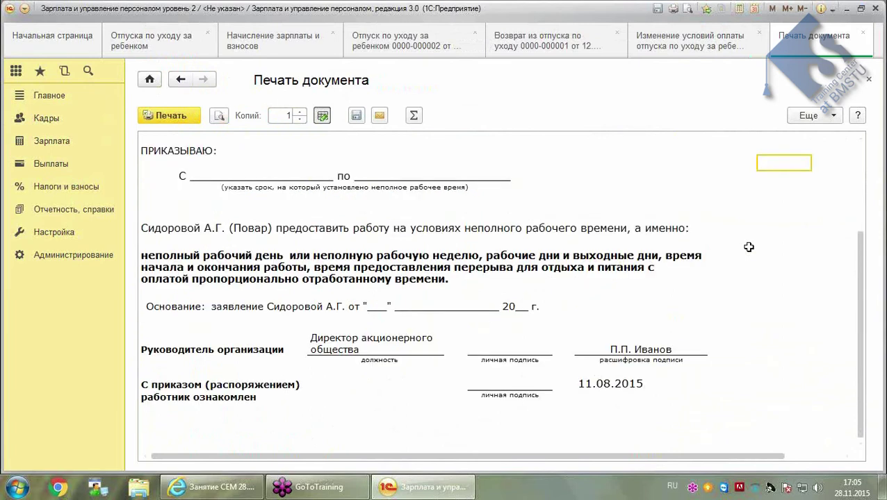
scroll(749, 248, "up", 4)
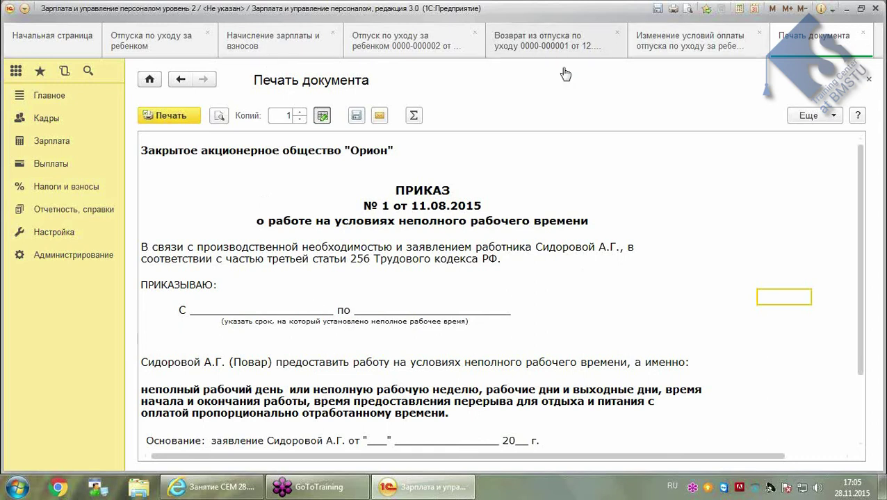
Switch back to the return-from-leave document dated 12.08.2015 and view its available printed orders
left_click(529, 41)
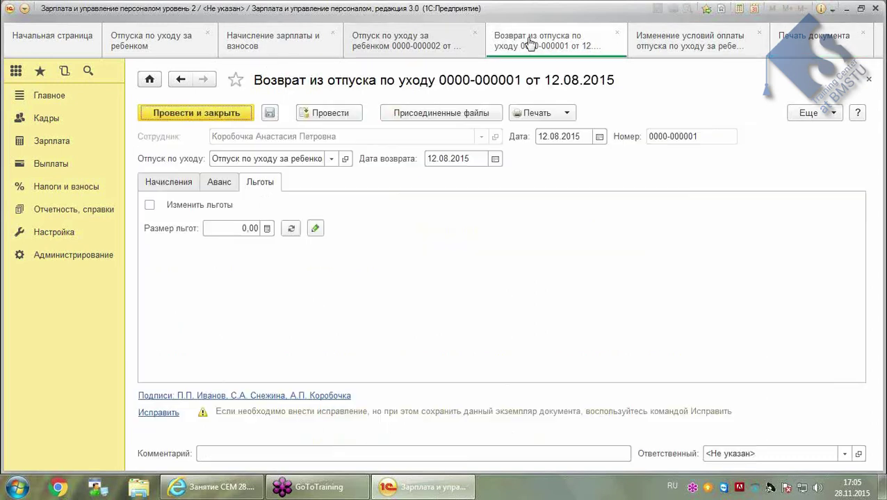
left_click(544, 113)
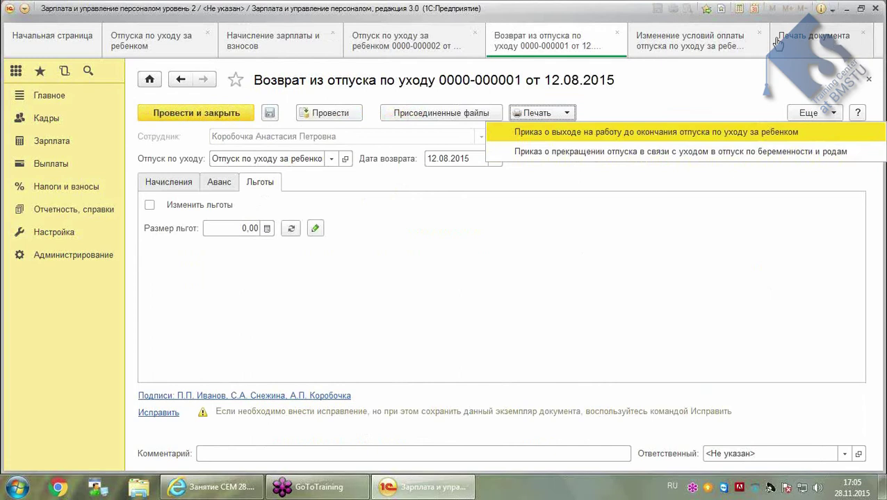
View the printed part-time work order dated 11.08.2015 and return to the return-from-leave document
left_click(745, 43)
left_click(800, 43)
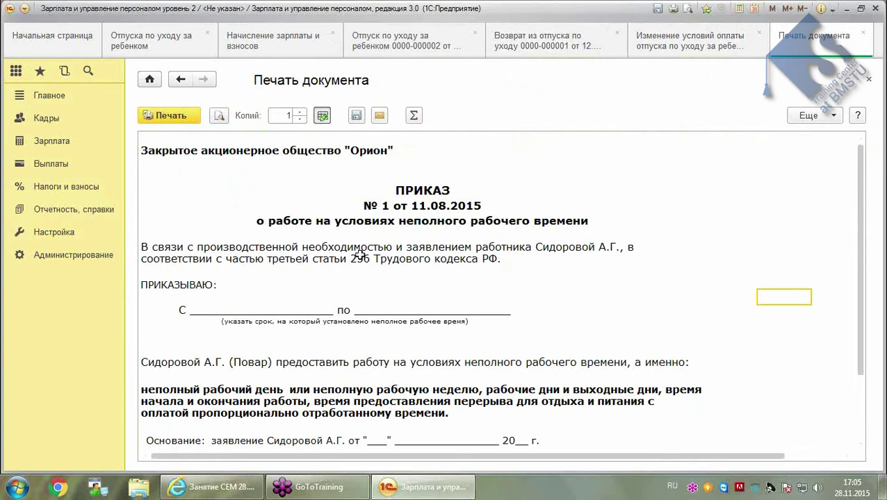
left_click(526, 39)
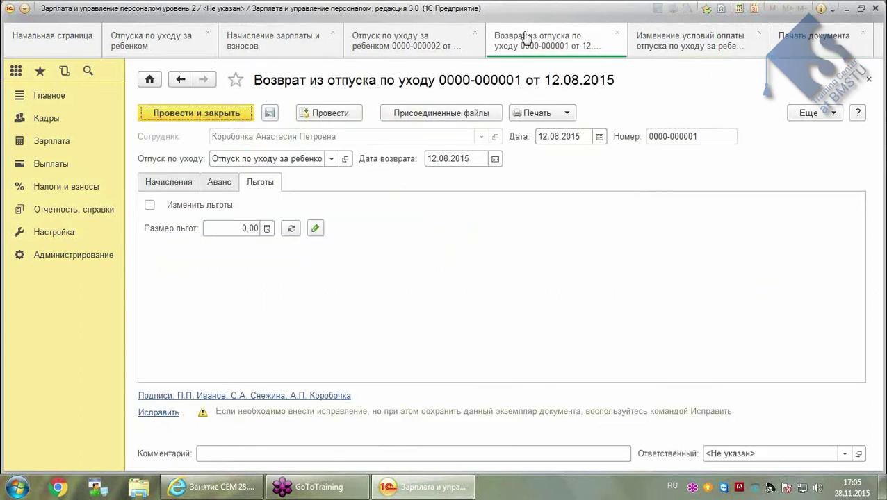
Generate "Приказ о выходе на работу до окончания отпуска по уходу за ребенком", read its clauses and signature block, and close it
left_click(541, 112)
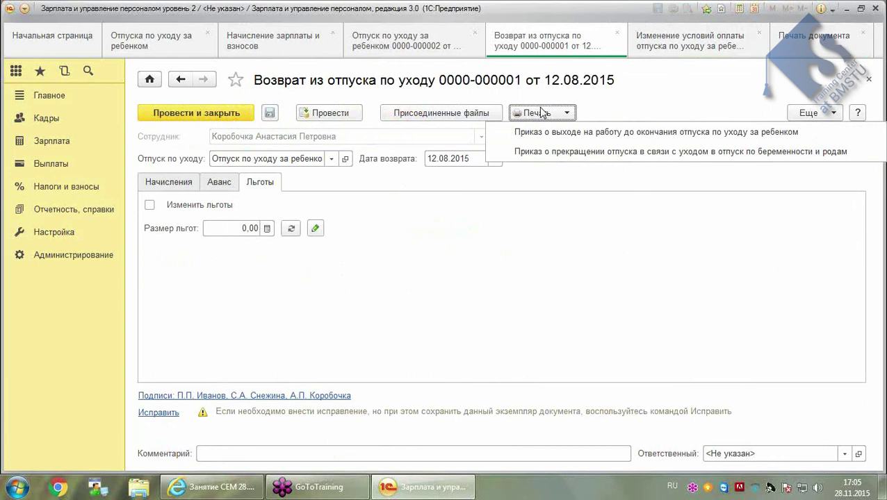
left_click(636, 132)
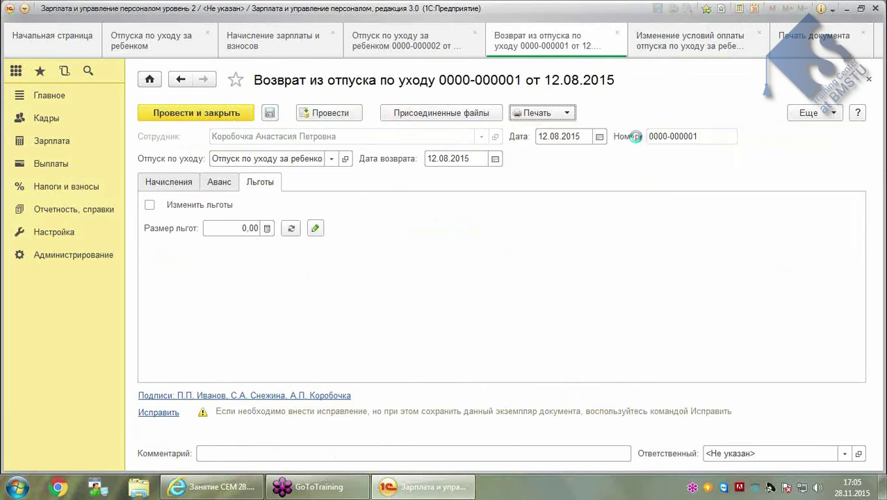
left_click(717, 272)
scroll(693, 278, "down", 3)
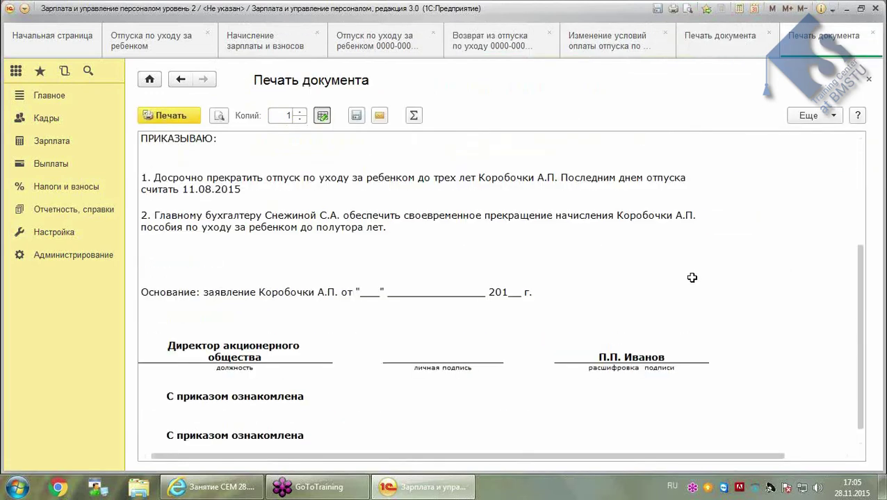
left_click(869, 79)
Generate "Приказ о прекращении отпуска в связи с уходом в отпуск по беременности и родам", read its clauses and basis line, and close it
left_click(538, 115)
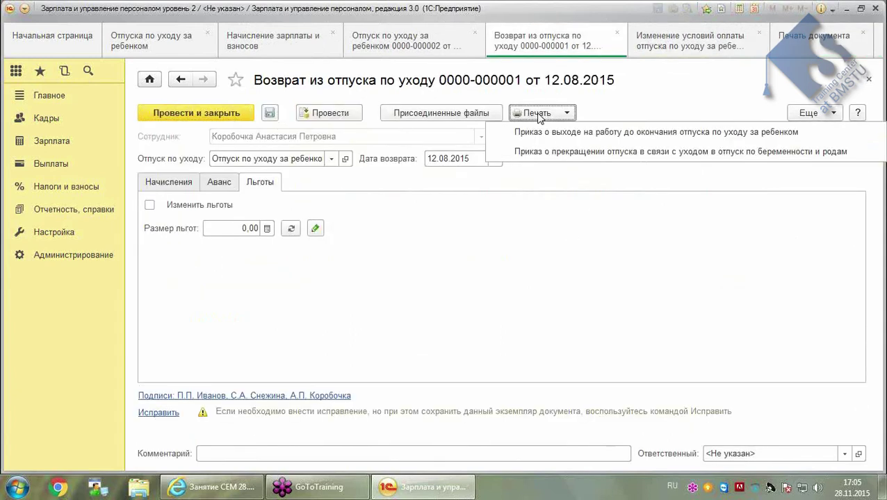
left_click(590, 153)
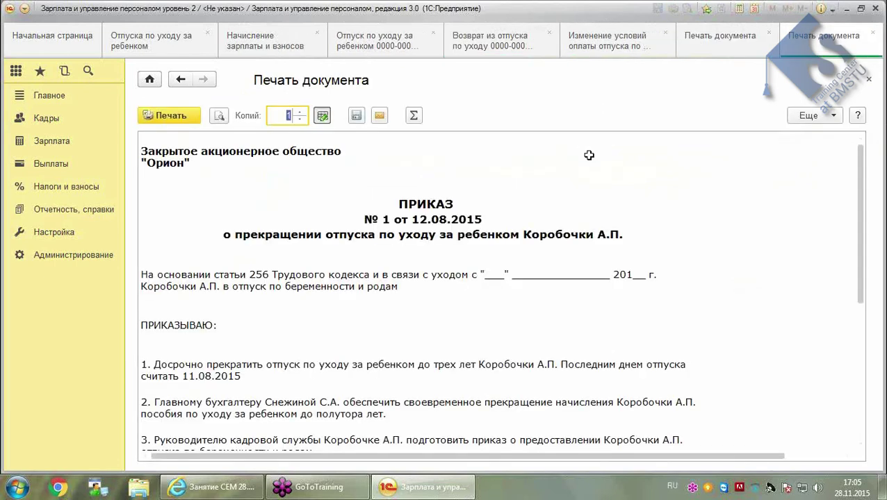
left_click(764, 234)
scroll(710, 256, "down", 2)
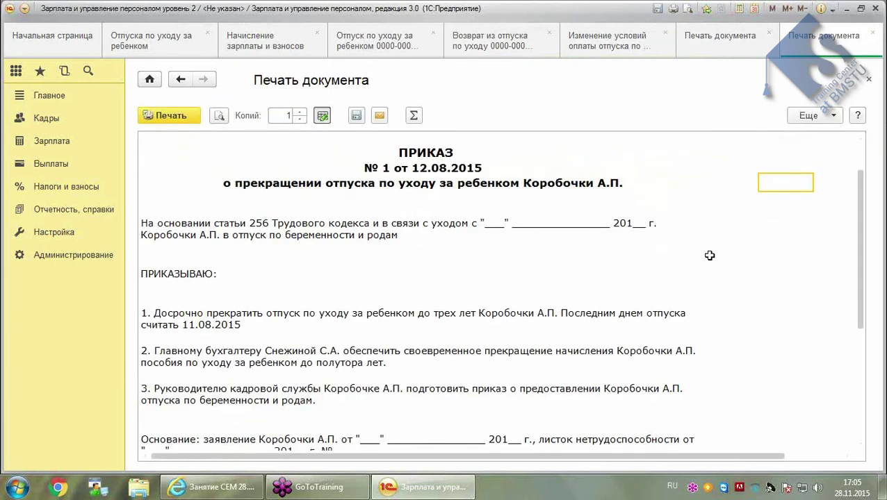
scroll(710, 256, "down", 1)
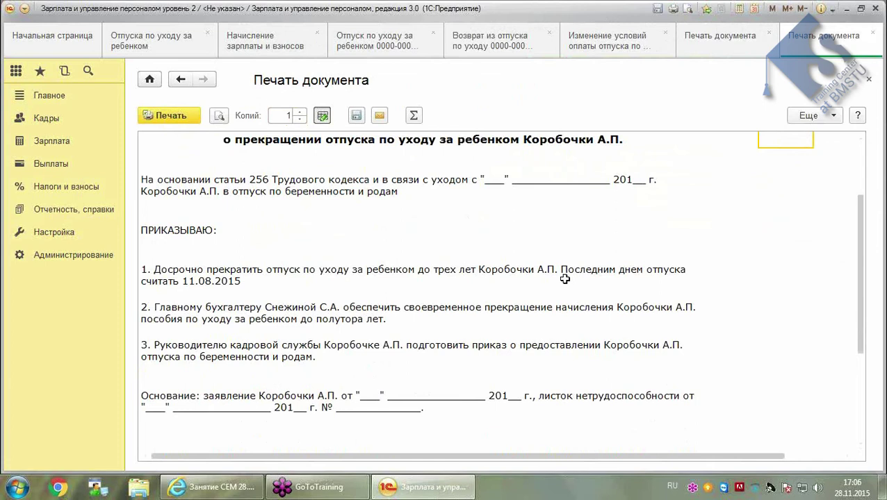
left_click(871, 33)
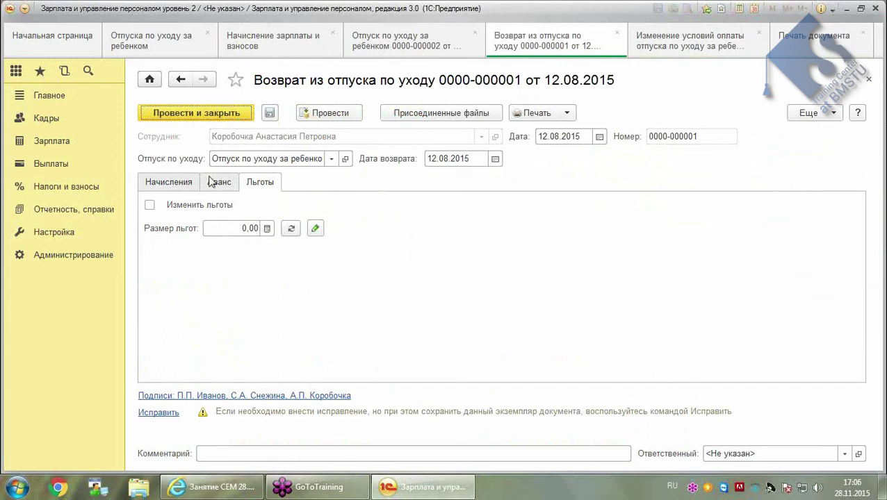
Check the return document's accruals, then post and close it despite the staffing table mismatch
left_click(154, 184)
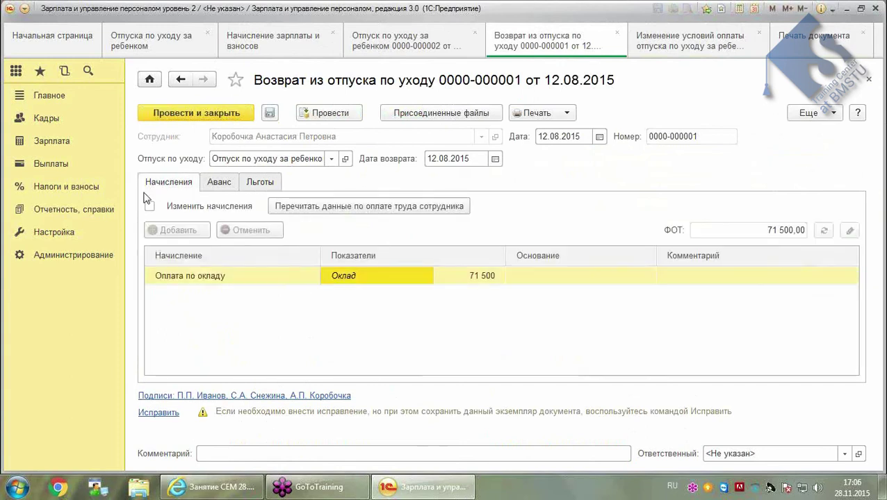
left_click(179, 115)
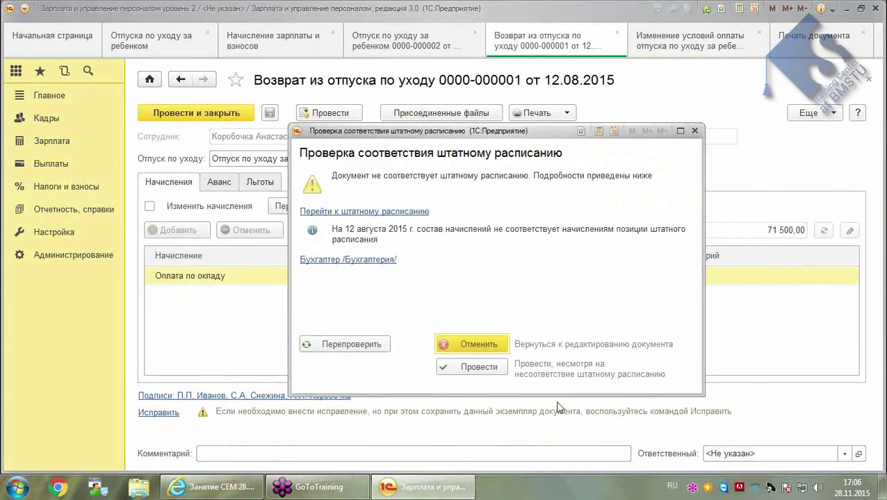
left_click(469, 368)
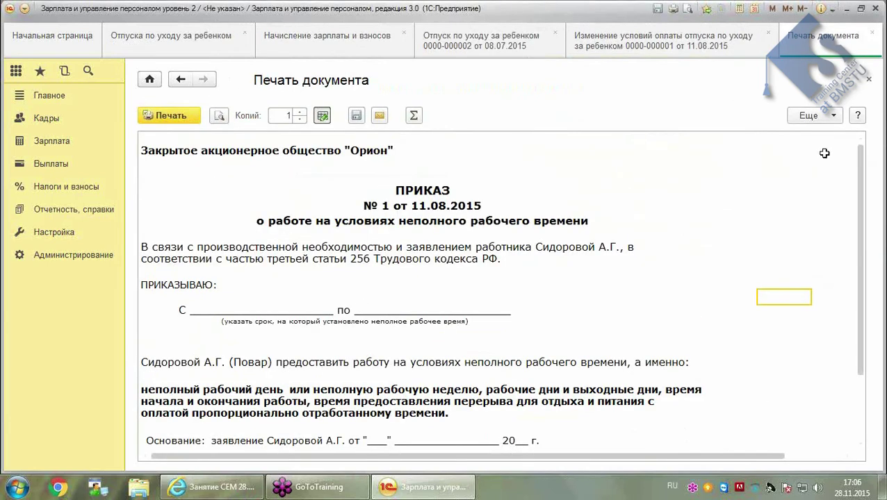
Close the printed part-time order, the payment change document of 11.08.2015 and the child care leave document of 08.07.2015
left_click(869, 79)
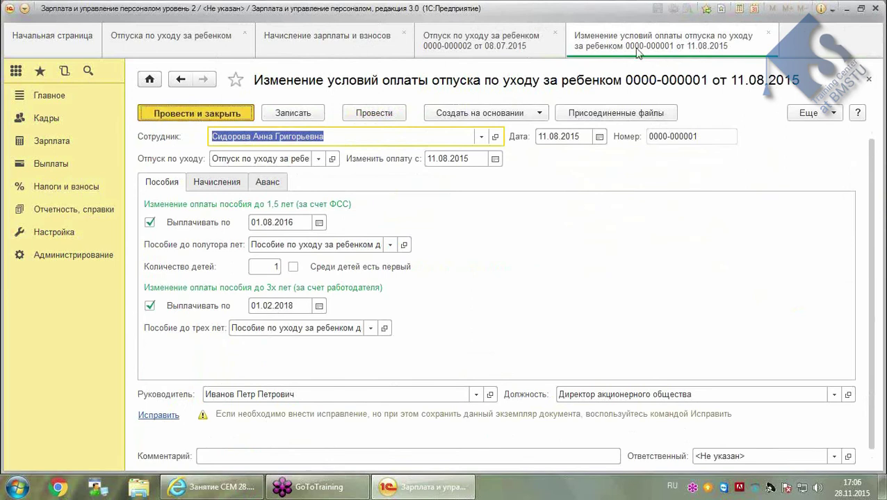
left_click(769, 36)
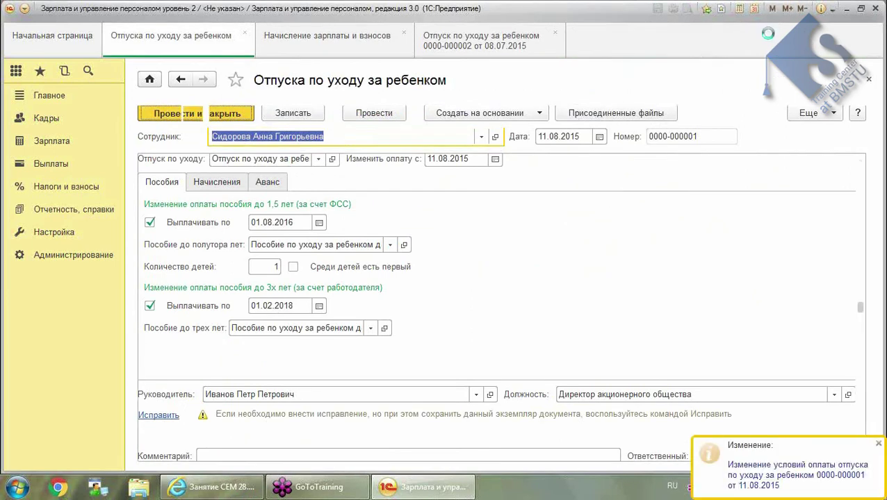
left_click(481, 40)
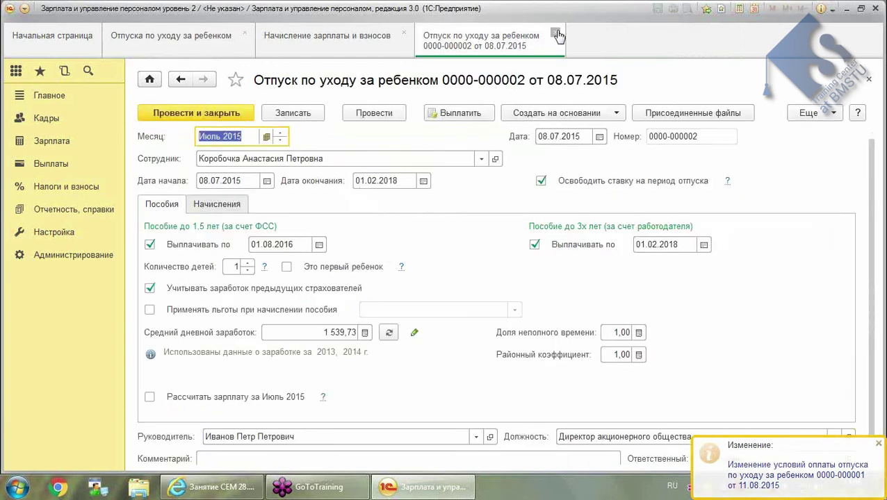
left_click(555, 33)
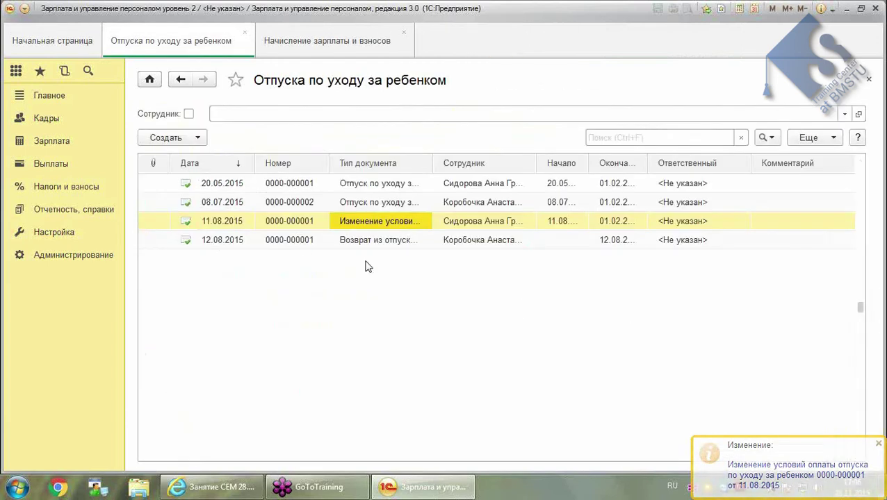
Open the August 2015 salary and contributions accrual dated 31.08.2015 and refill it with recalculated data
left_click(314, 36)
double_click(340, 333)
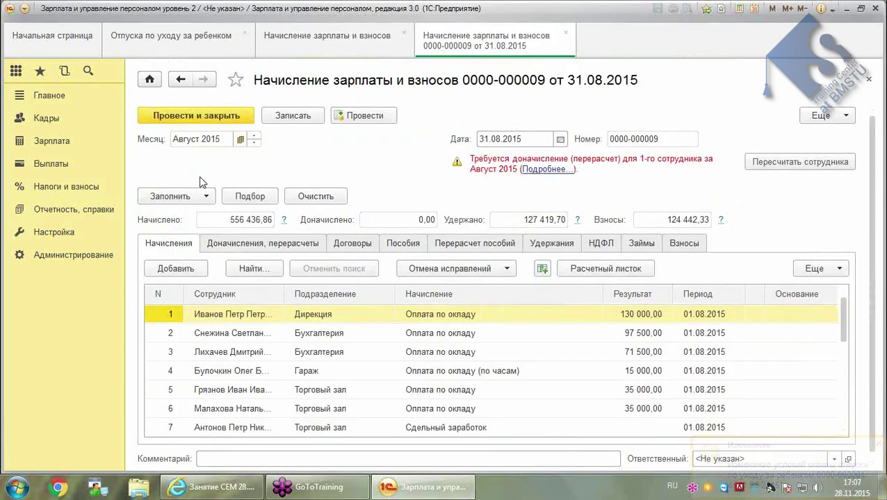
left_click(177, 196)
left_click(188, 214)
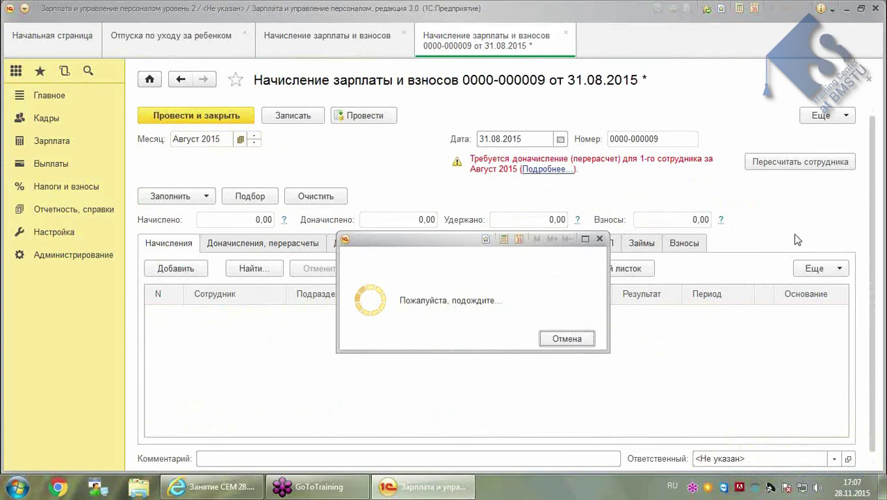
Look through the accrual rows and sort them by employee in ascending order
left_click(239, 369)
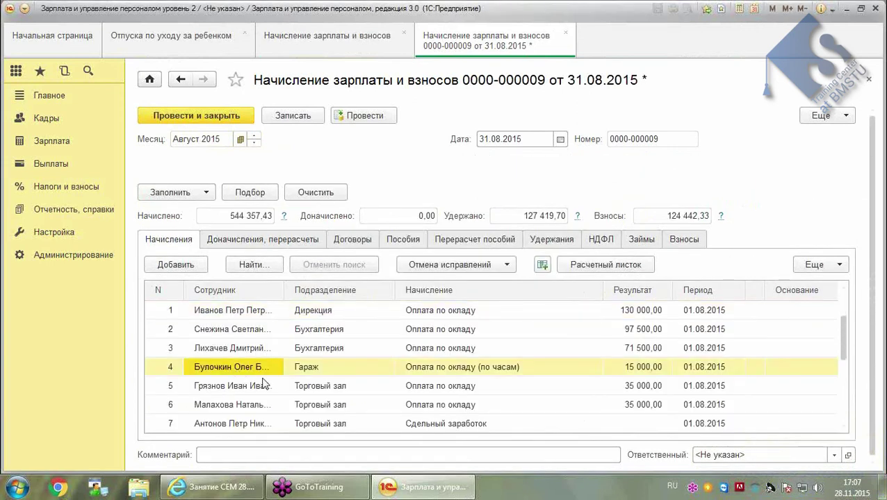
scroll(260, 393, "down", 4)
scroll(252, 407, "up", 2)
scroll(252, 409, "up", 3)
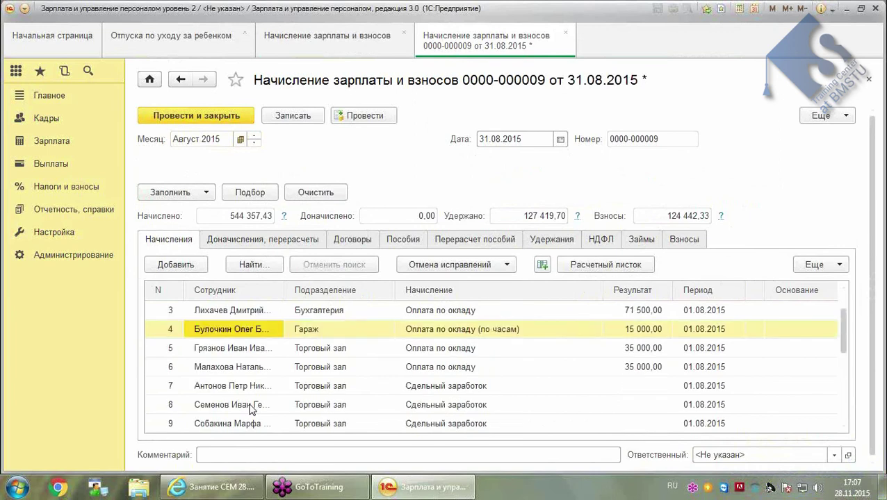
scroll(251, 409, "down", 3)
left_click(811, 265)
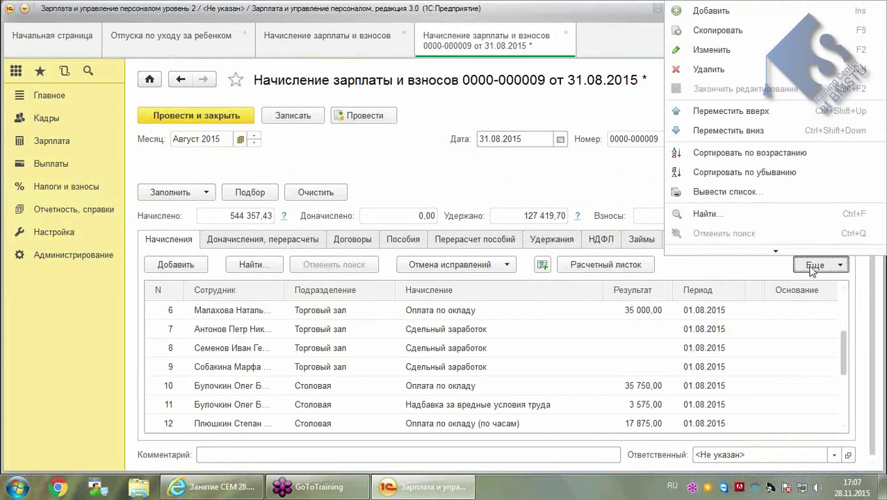
left_click(221, 349)
left_click(826, 116)
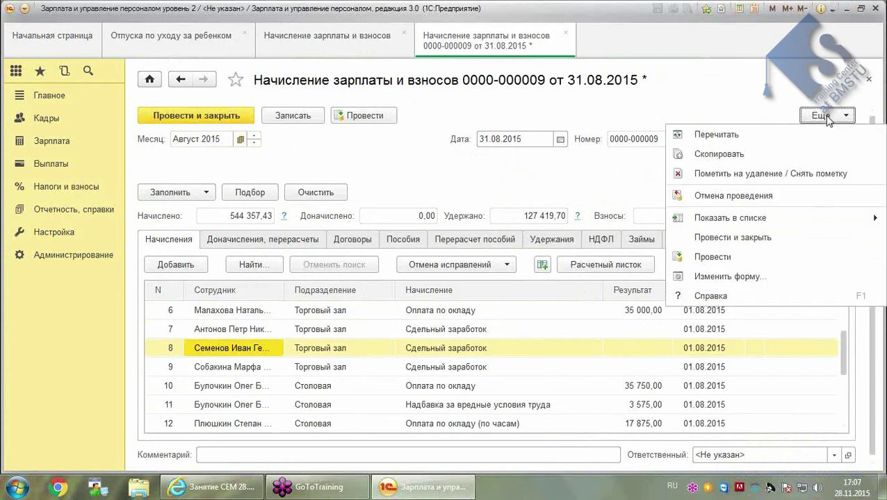
left_click(734, 106)
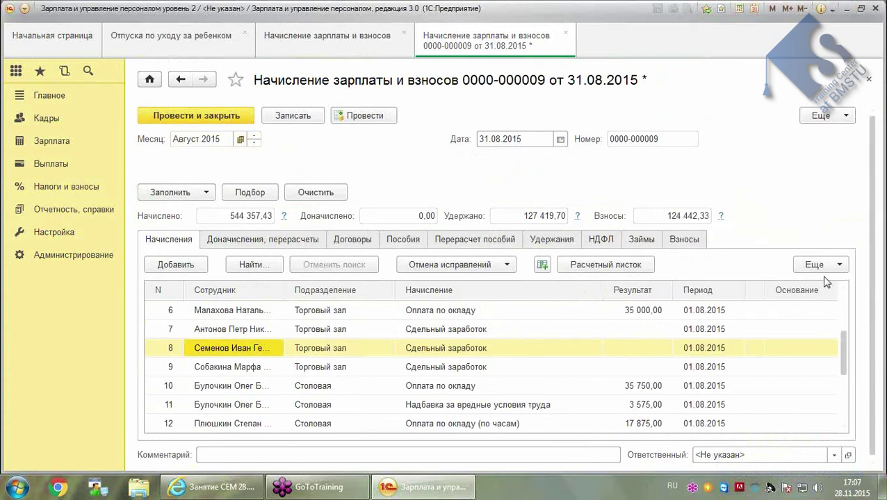
left_click(820, 267)
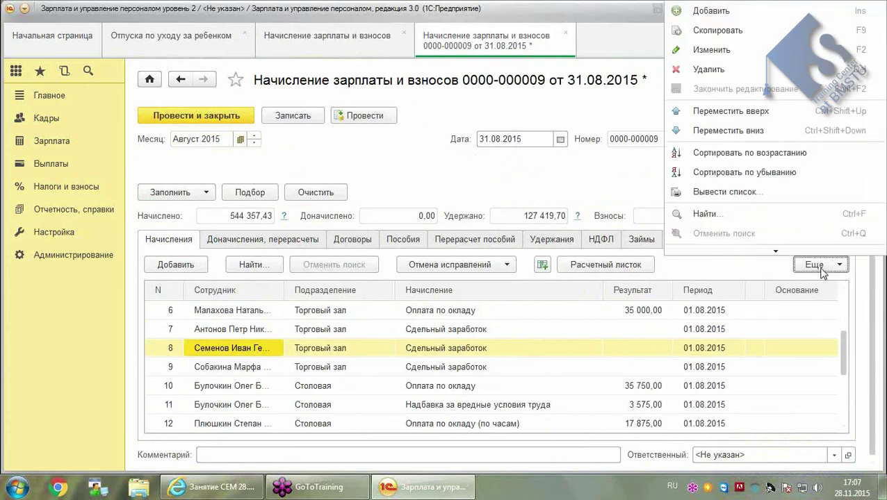
left_click(789, 154)
Search the sorted accrual rows for the returned employee's salary payment
left_click(240, 385)
scroll(243, 386, "up", 3)
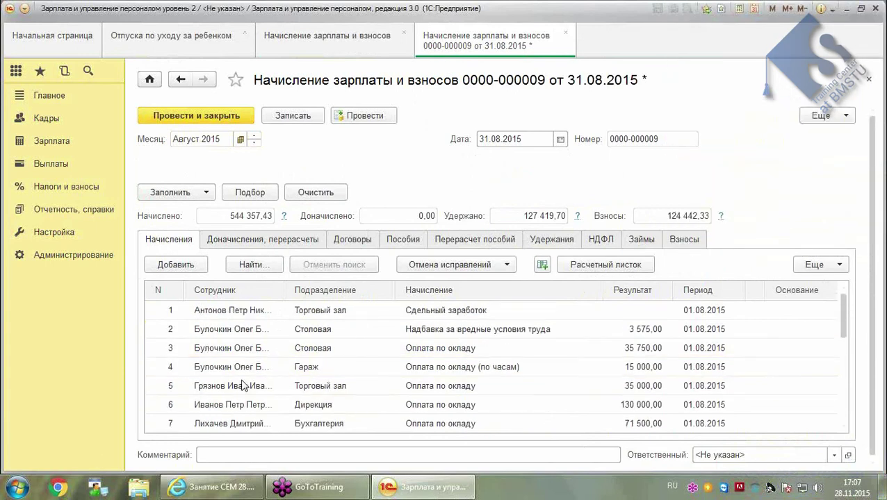
scroll(242, 386, "down", 3)
scroll(243, 386, "down", 3)
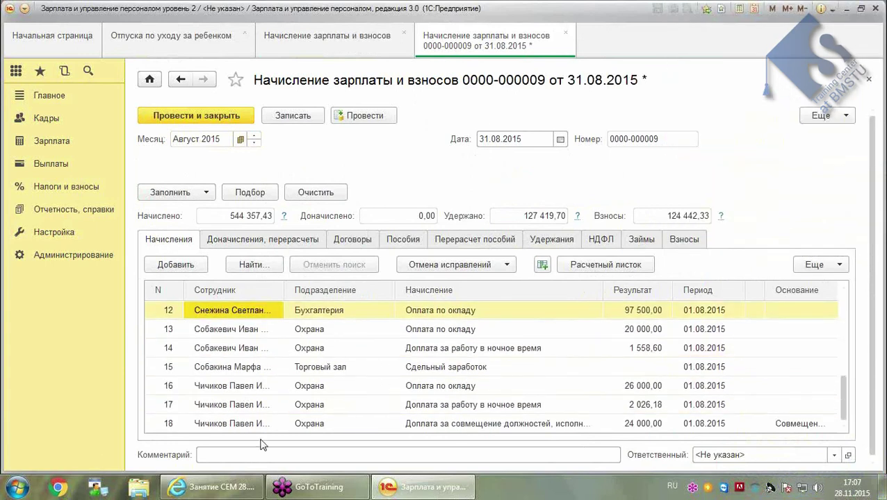
scroll(240, 351, "up", 6)
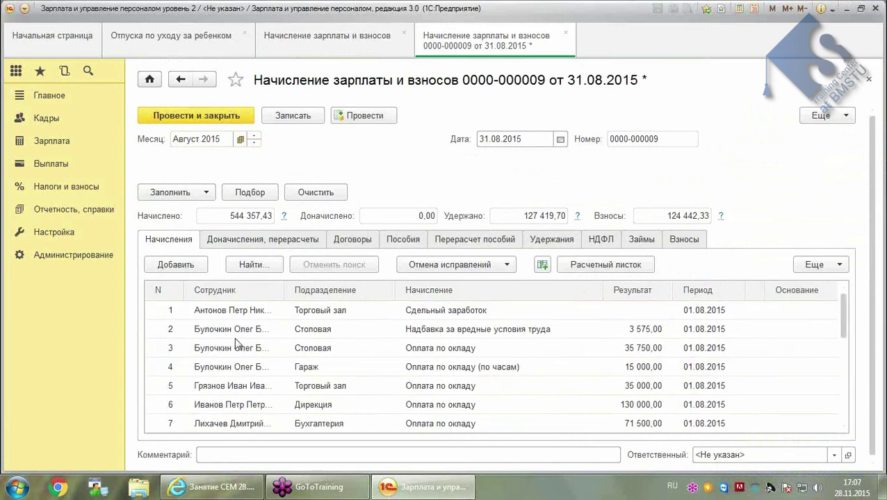
Check the contracts and benefits sections of the accrual, examining the child care benefit amounts, periods and paid days
left_click(357, 242)
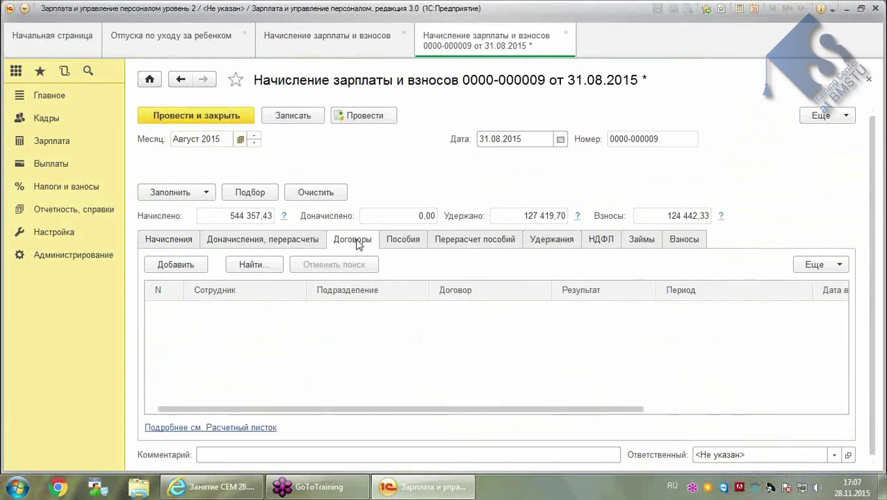
left_click(396, 239)
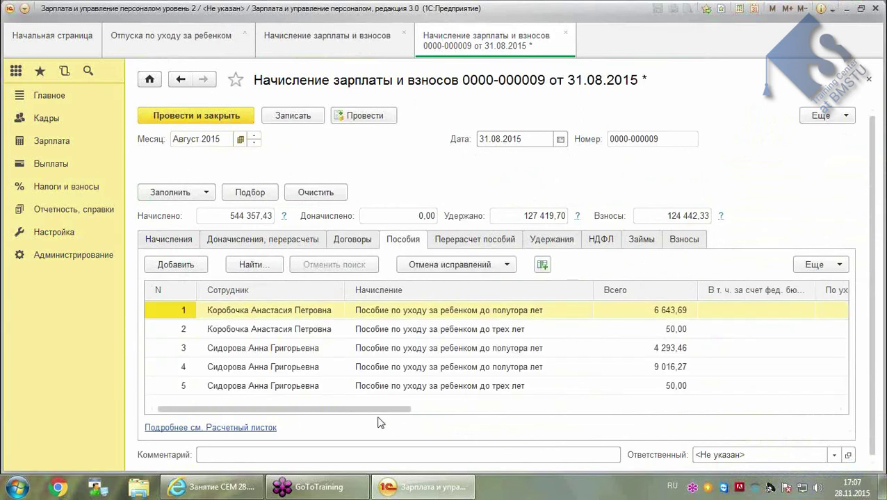
left_click_drag(372, 410, 629, 411)
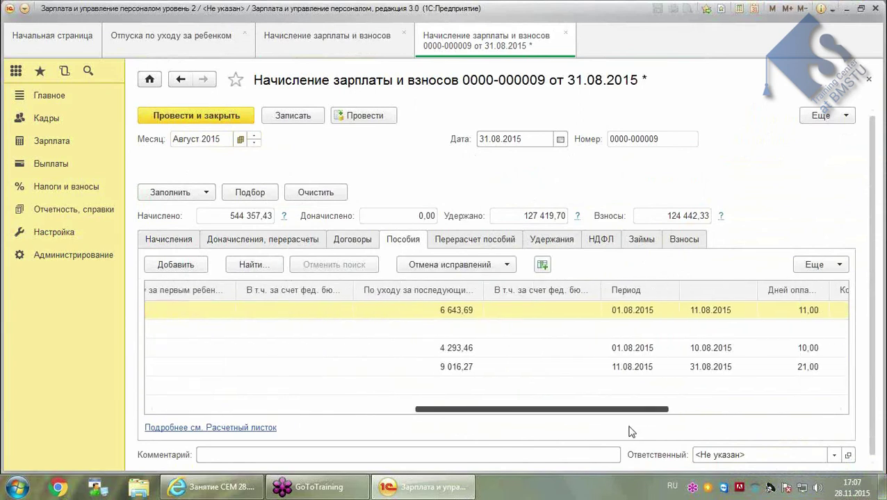
left_click(584, 314)
left_click(625, 320)
left_click(572, 319)
left_click(618, 316)
left_click(540, 318)
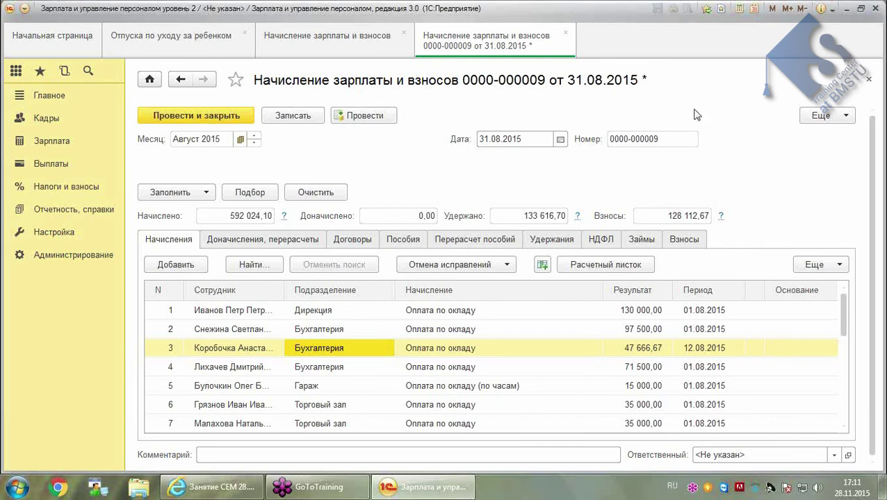
Examine the returned employee's salary accrual in Бухгалтерия and compare its start date with the child care benefit periods
left_click(216, 351)
left_click(406, 344)
left_click(378, 349)
left_click(219, 354)
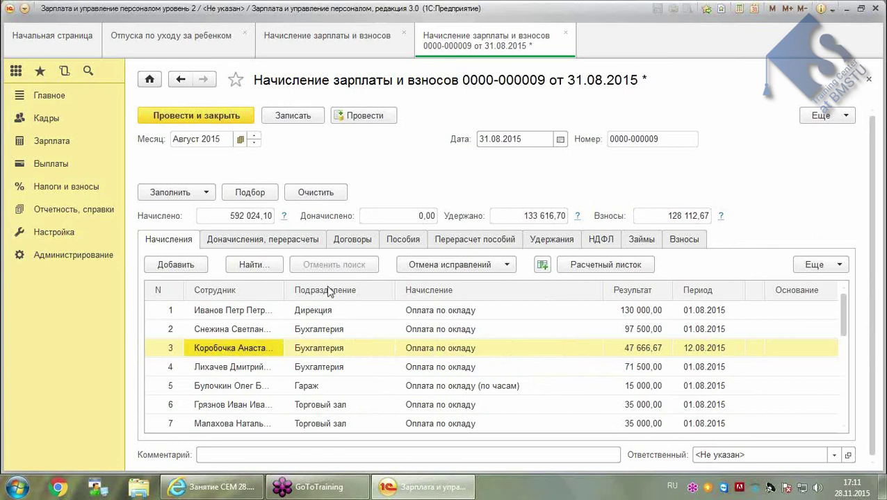
left_click(407, 240)
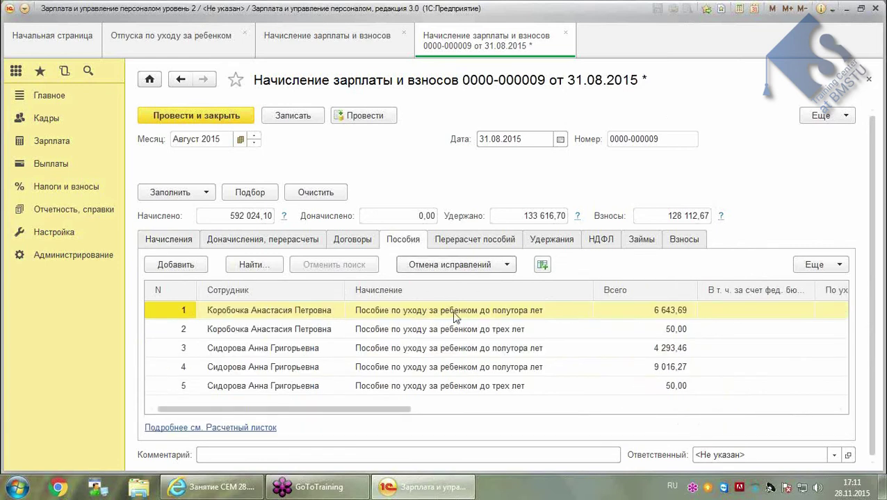
left_click_drag(321, 416, 598, 439)
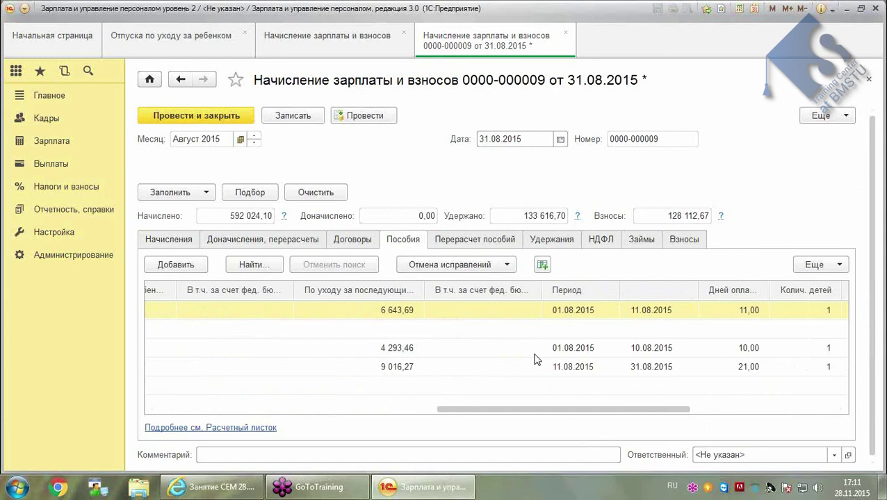
Post and close the August 2015 accrual, and create a new salary and contributions accrual for September 2015
left_click_drag(465, 410, 180, 396)
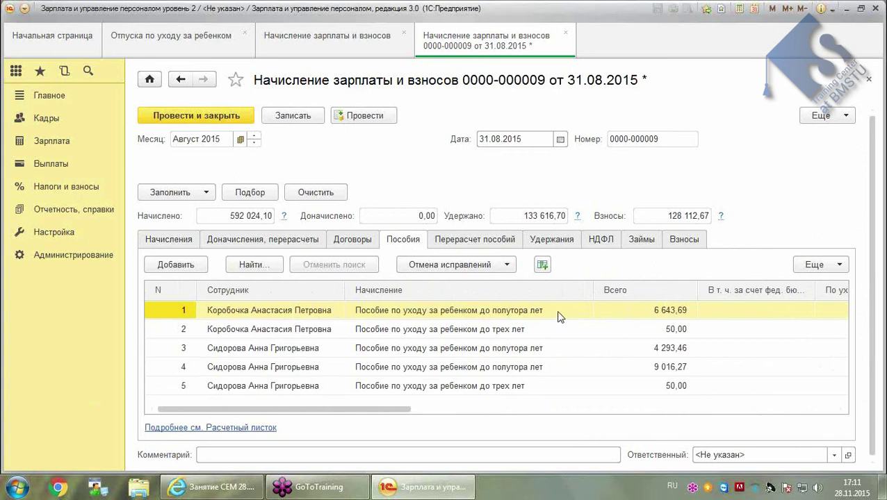
left_click(217, 119)
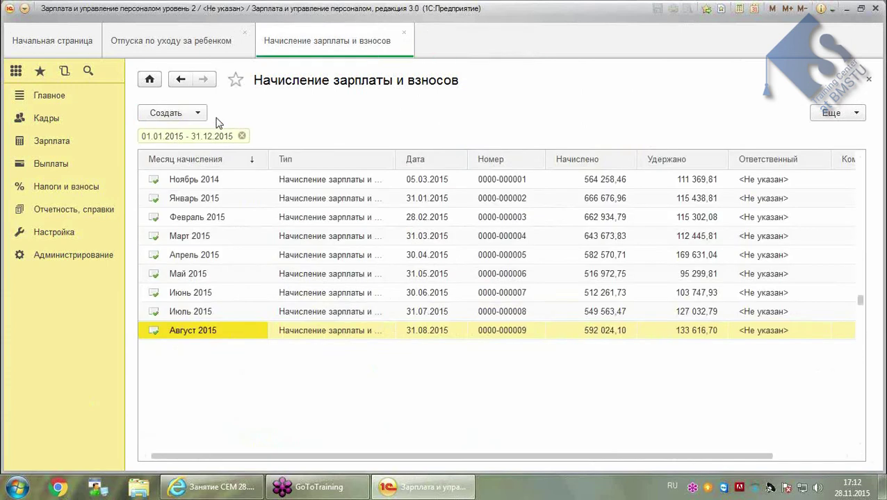
left_click(175, 113)
left_click(212, 135)
left_click(255, 136)
left_click(255, 136)
left_click(256, 137)
Set the September accrual's date to 30.09.2015 and fill it with the employees' salary and benefit rows
left_click(546, 137)
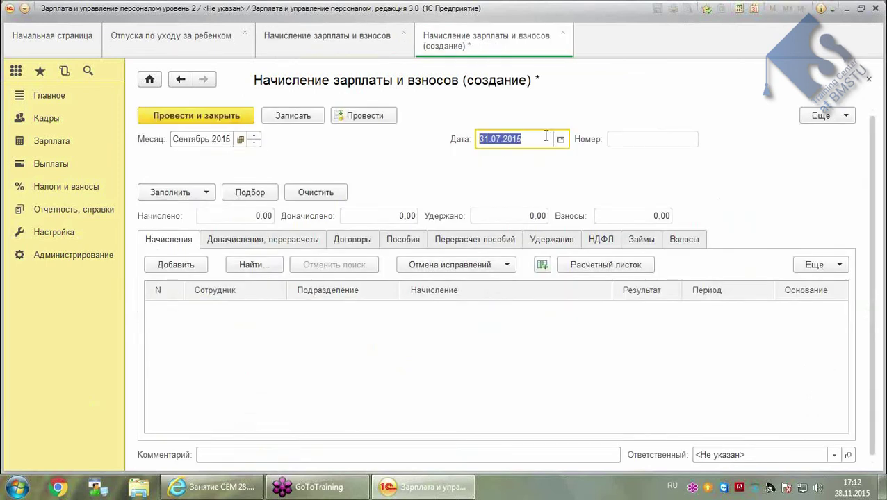
type("30.09")
key("Tab")
left_click(192, 194)
left_click(200, 217)
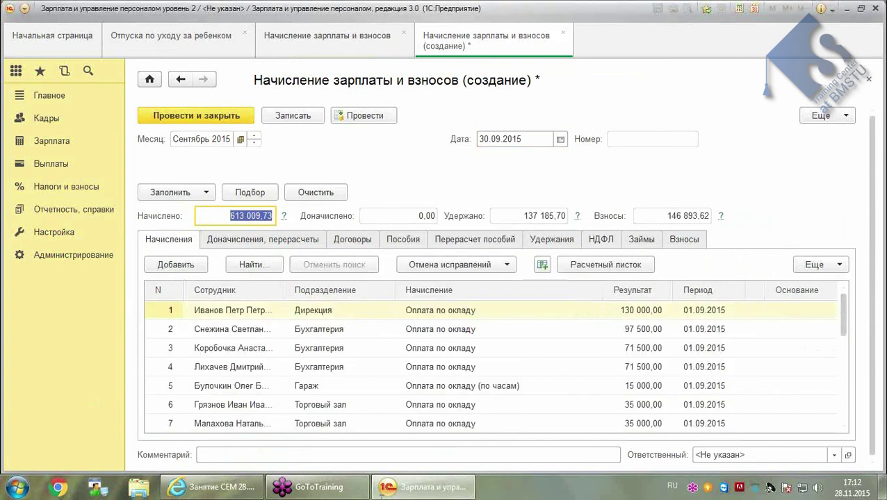
Examine the September salary rows of the returned accountant in Бухгалтерия and the hourly-paid cook on child care leave in Столовая
left_click(293, 346)
left_click(610, 353)
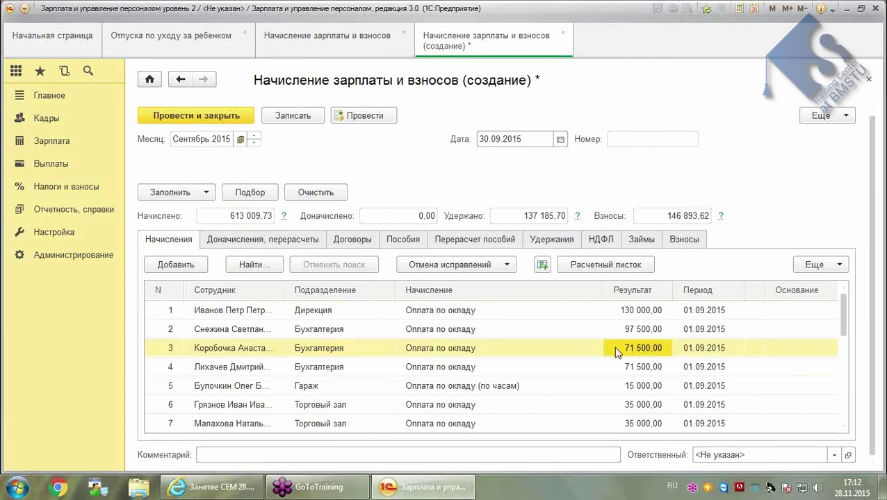
left_click(723, 354)
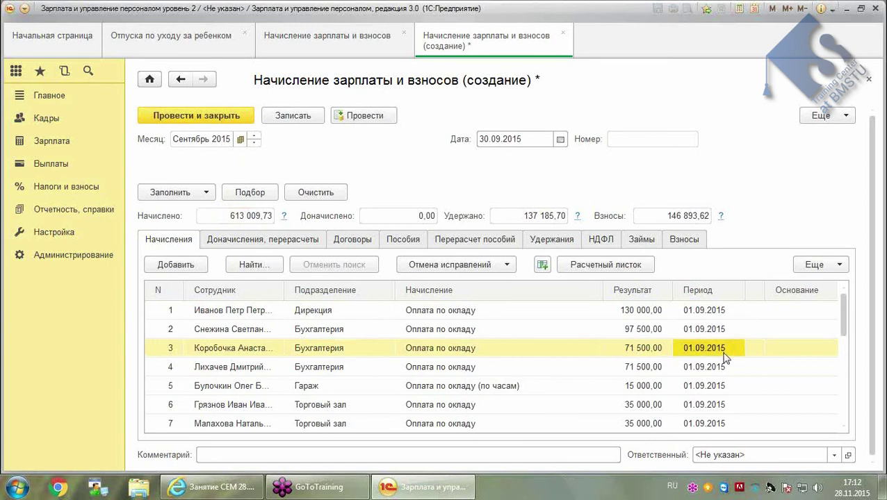
scroll(640, 365, "down", 2)
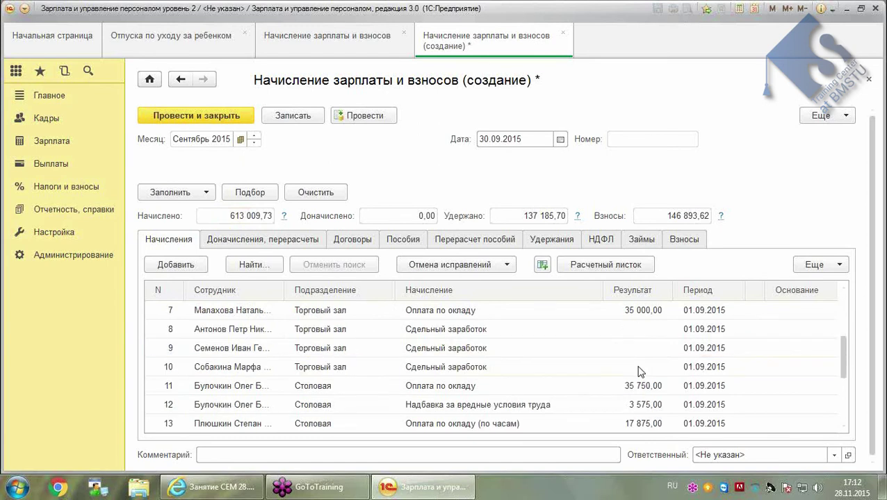
scroll(640, 374, "down", 1)
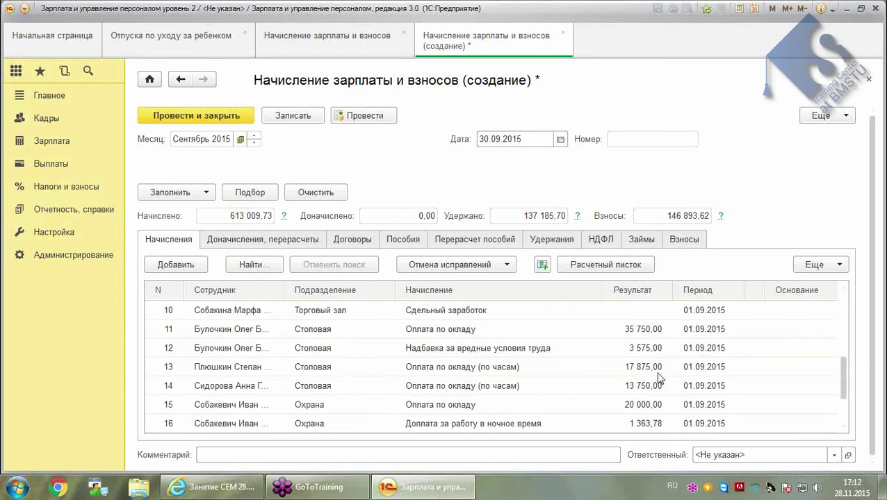
left_click(337, 384)
left_click(646, 387)
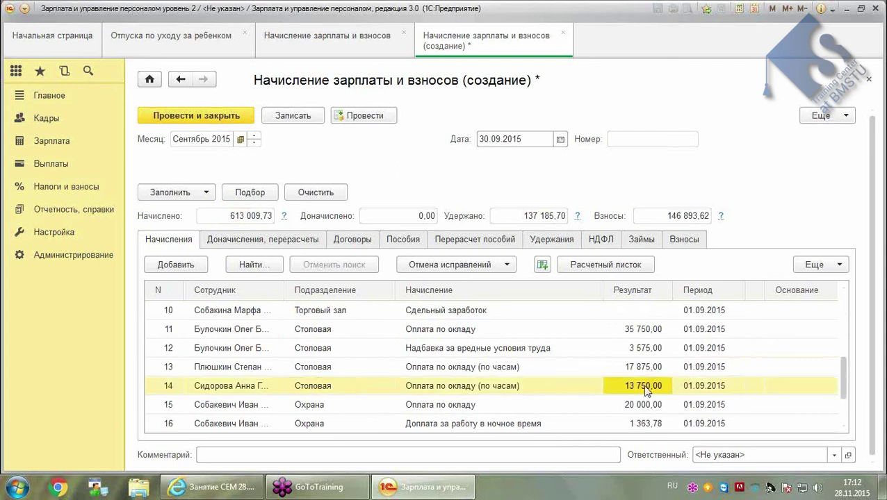
scroll(635, 389, "down", 1)
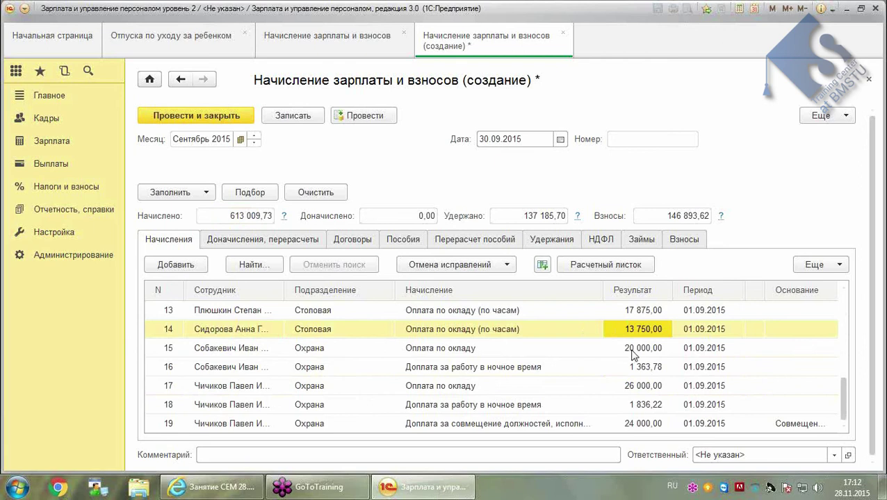
Check the child care benefit rows of the September 2015 accrual, and post and close the document
left_click(400, 238)
left_click(341, 328)
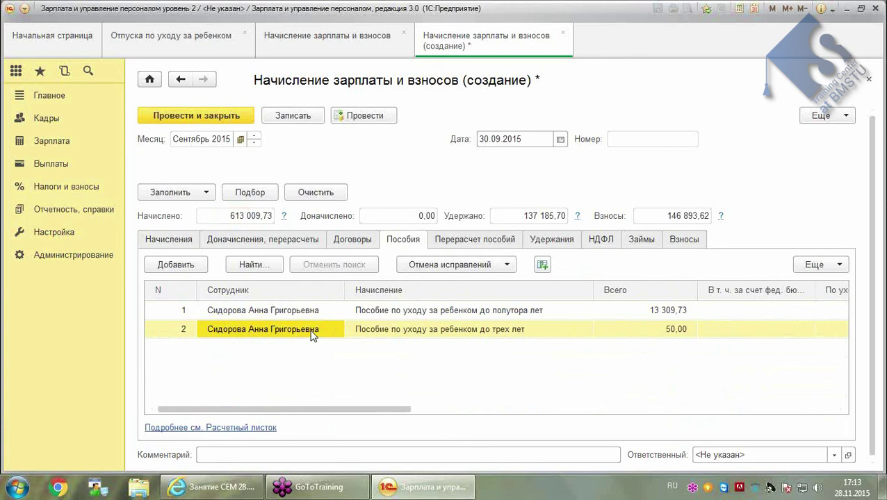
left_click(195, 120)
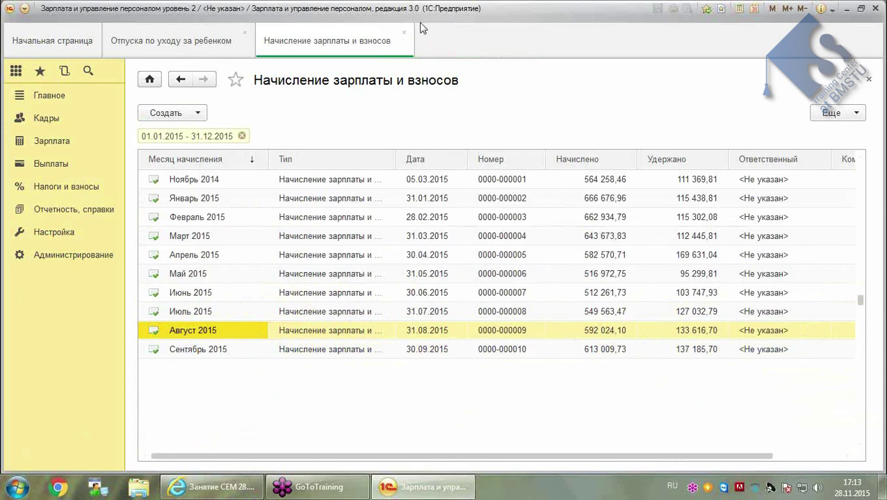
Close the salary accrual and child care leave lists, and open the list of employees
left_click(403, 32)
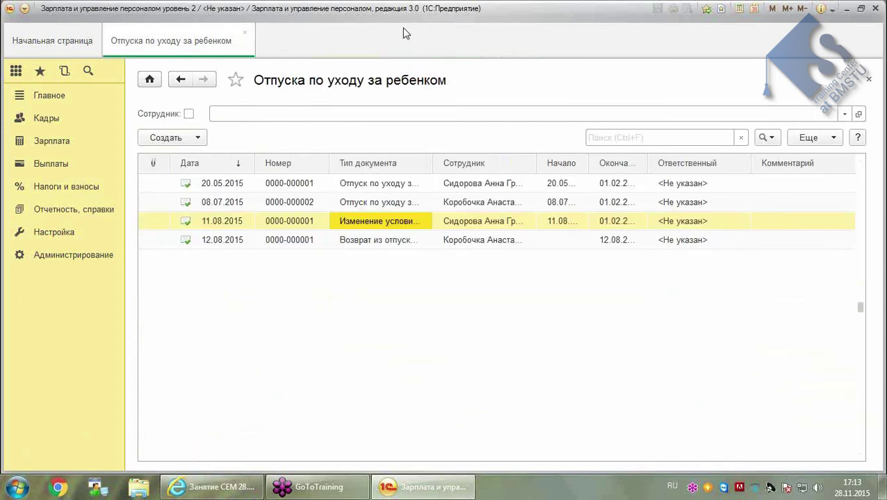
left_click(246, 35)
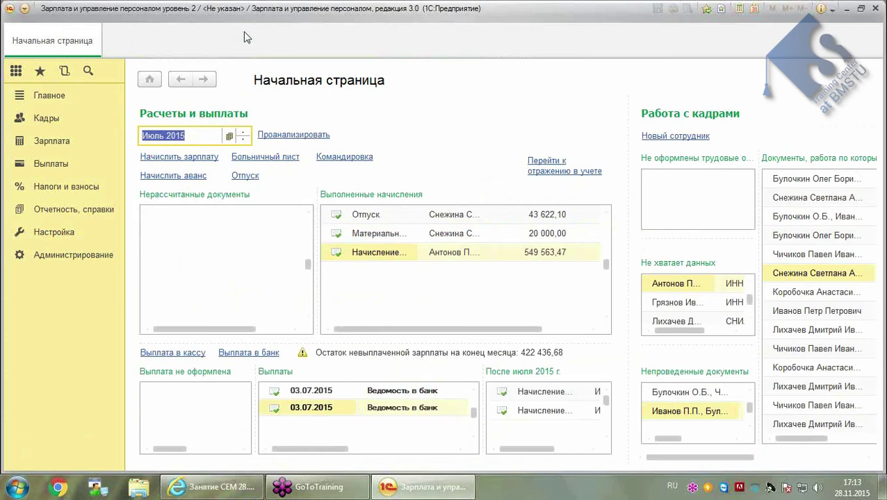
left_click(49, 119)
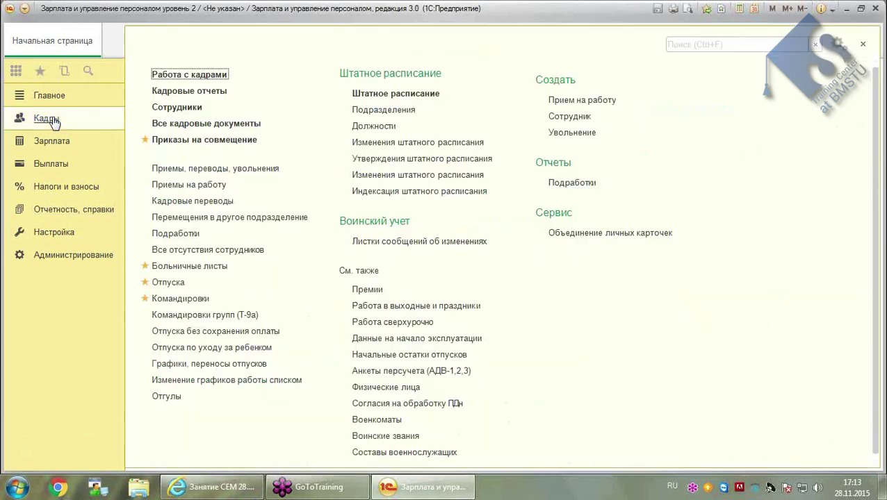
left_click(179, 107)
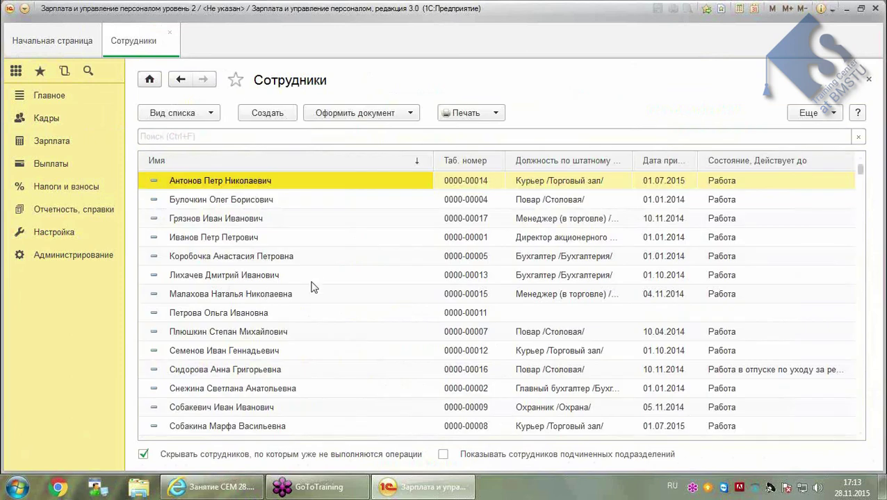
Narrow the name column of the employee list to show full statuses, and examine the status of the cook on child care leave
scroll(318, 278, "down", 1)
left_click(248, 351)
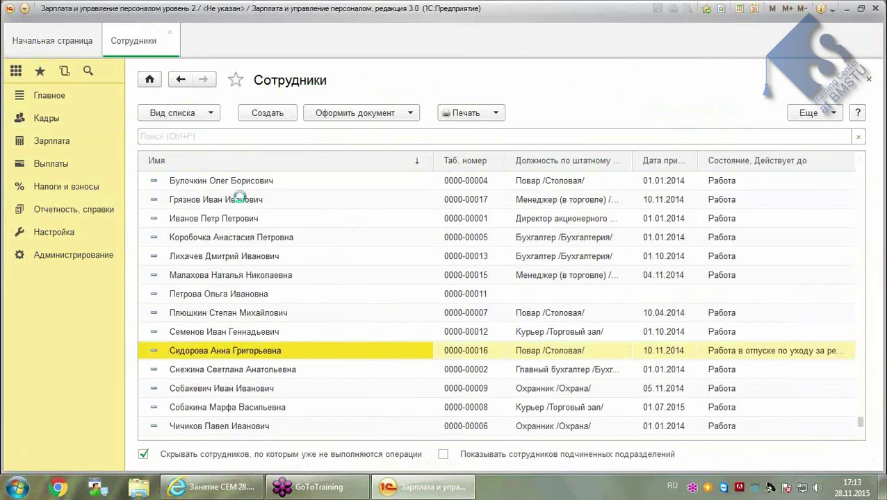
left_click(869, 78)
left_click_drag(433, 161, 349, 161)
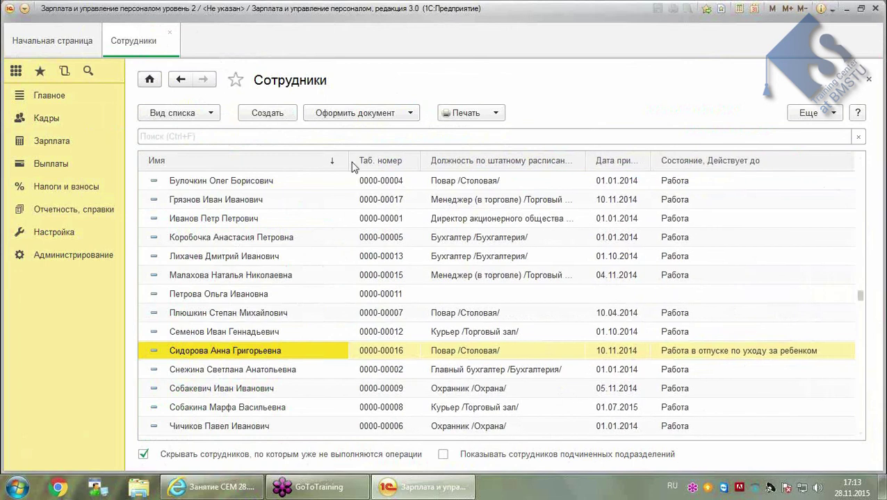
left_click(715, 353)
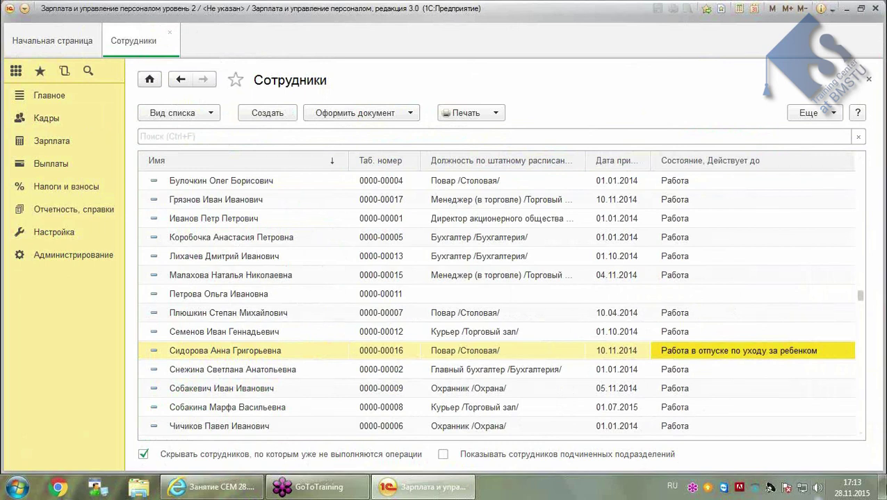
Open the cook's employee card and personnel documents, and examine the work schedule change in the Кадровый перевод of 24.06.2015
left_click(255, 353)
double_click(254, 353)
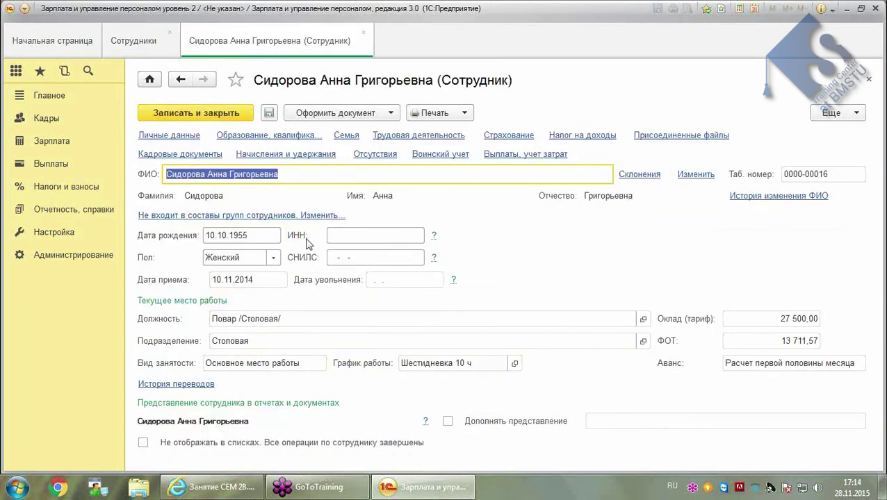
left_click(196, 156)
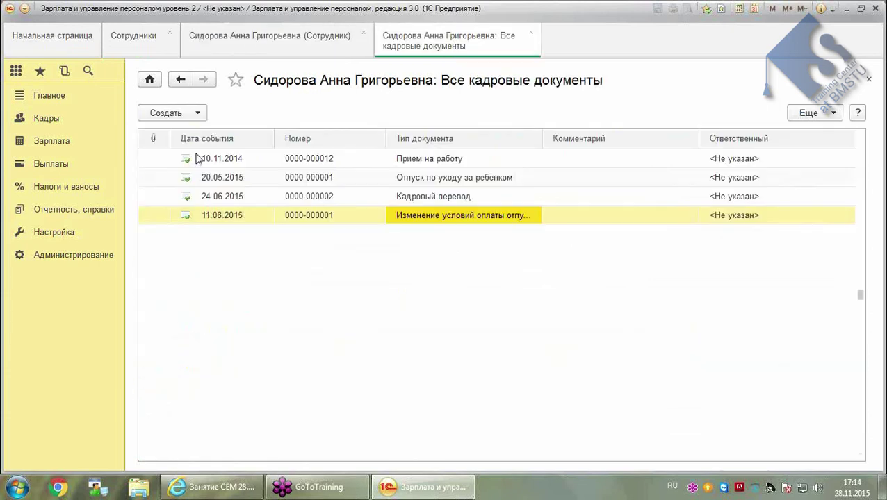
left_click(233, 199)
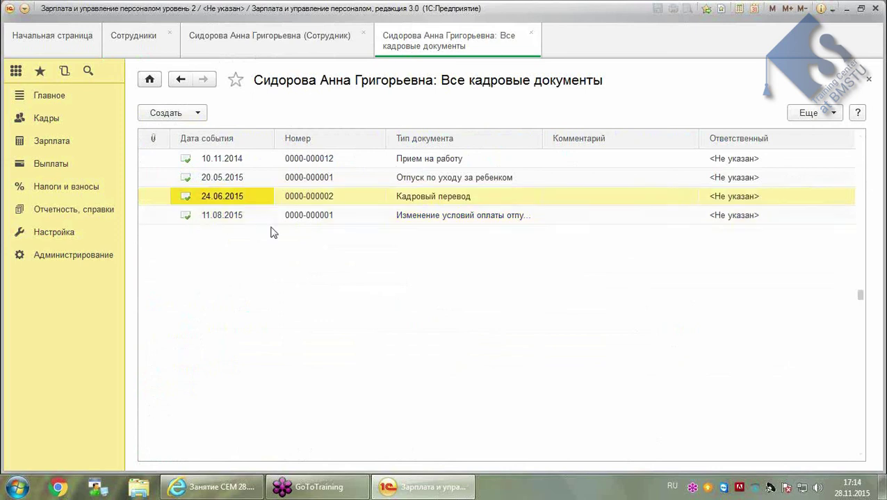
left_click(448, 197)
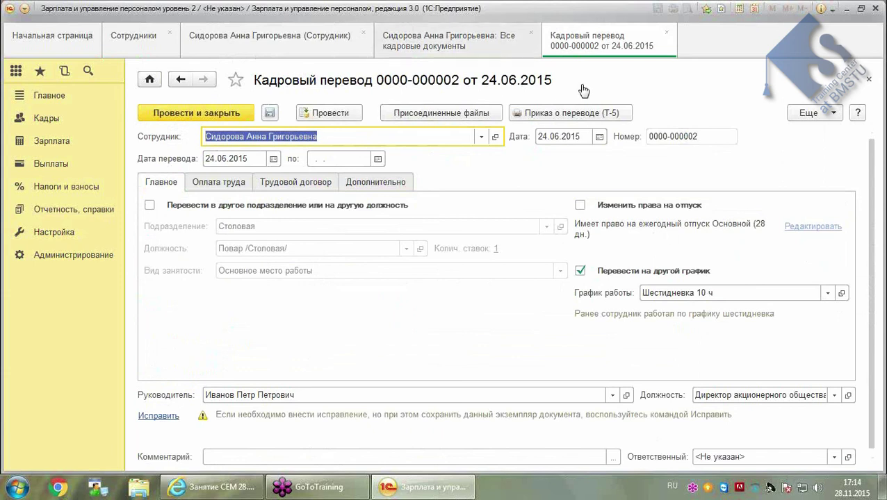
Open the child care leave list and examine the cook's leave payment conditions change document dated 11.08.2015
left_click(276, 46)
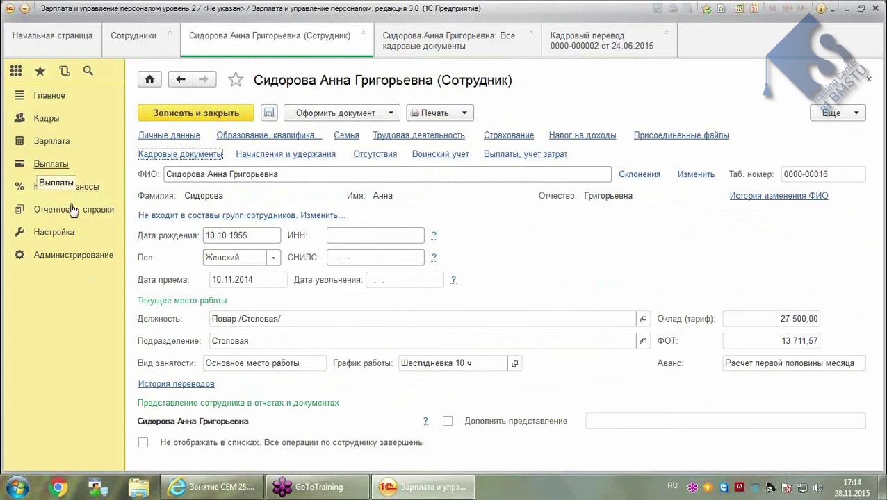
left_click(69, 144)
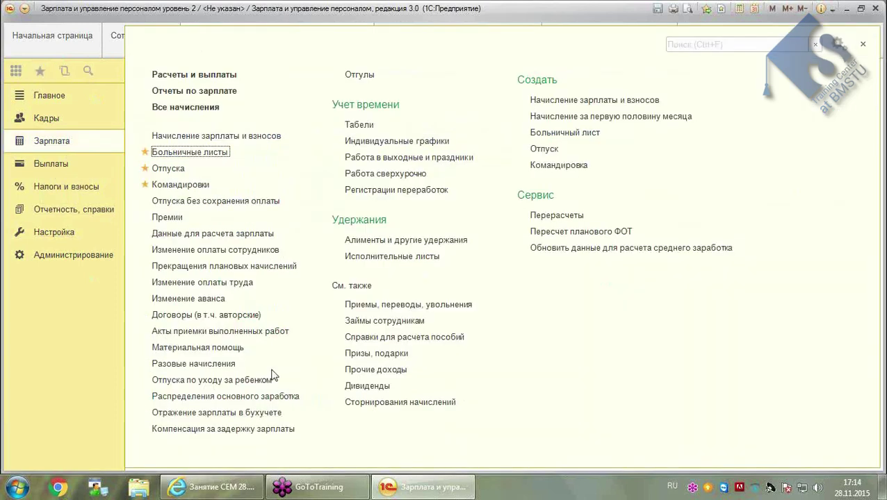
left_click(238, 380)
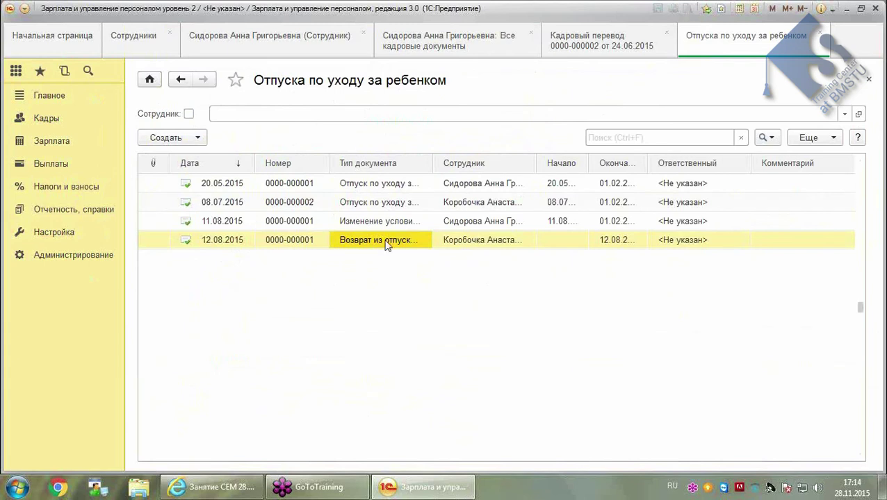
left_click(386, 223)
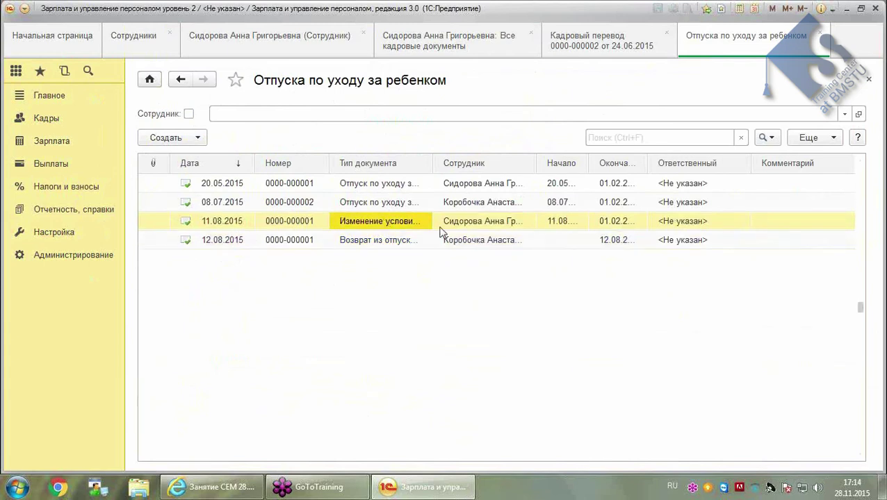
double_click(411, 221)
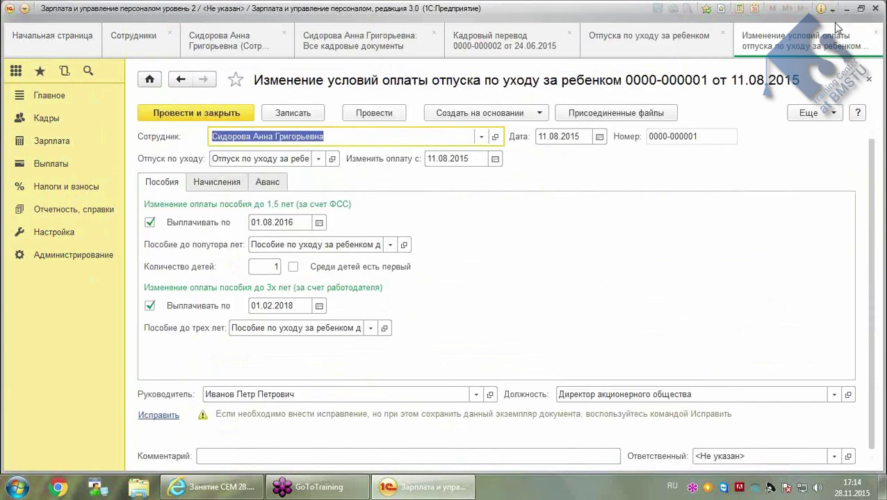
left_click(868, 80)
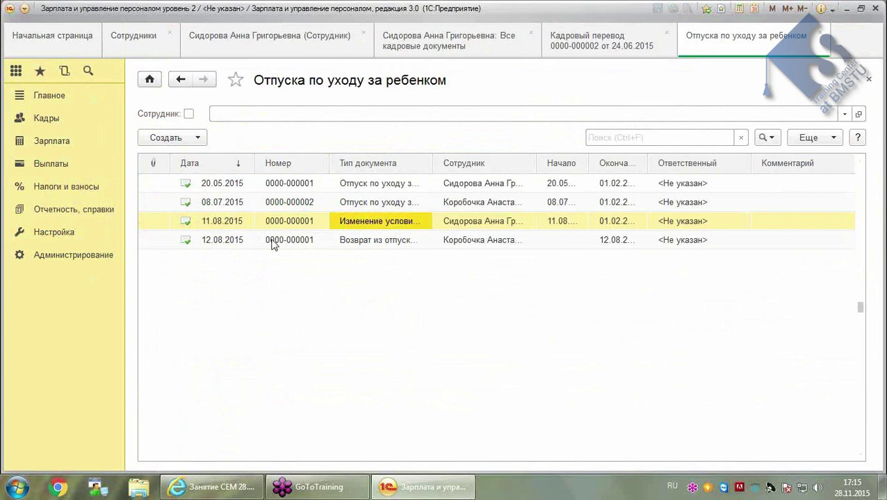
left_click(391, 221)
double_click(391, 221)
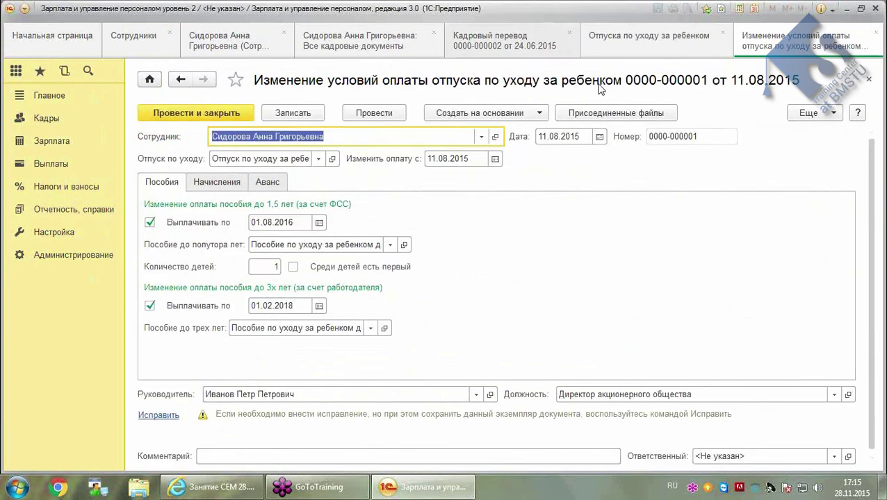
left_click(869, 79)
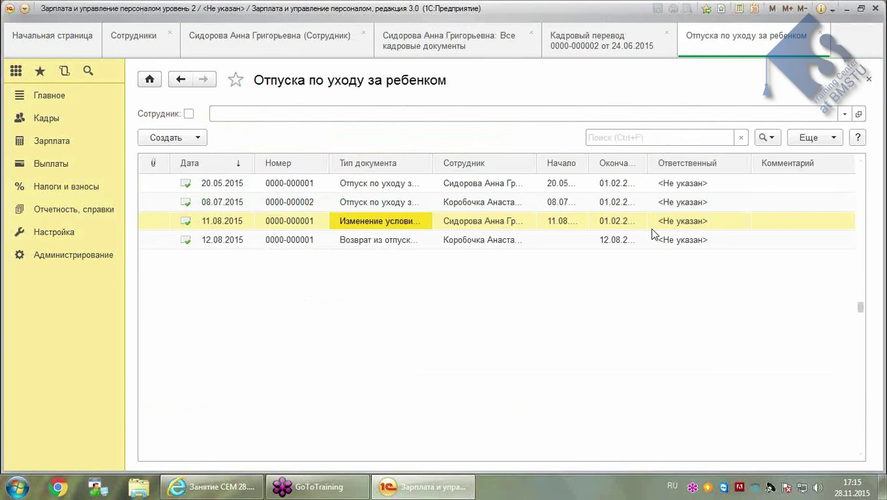
Review and close the personnel transfer of 24.06.2015, and look over the document types offered in the child care leave list
left_click(602, 44)
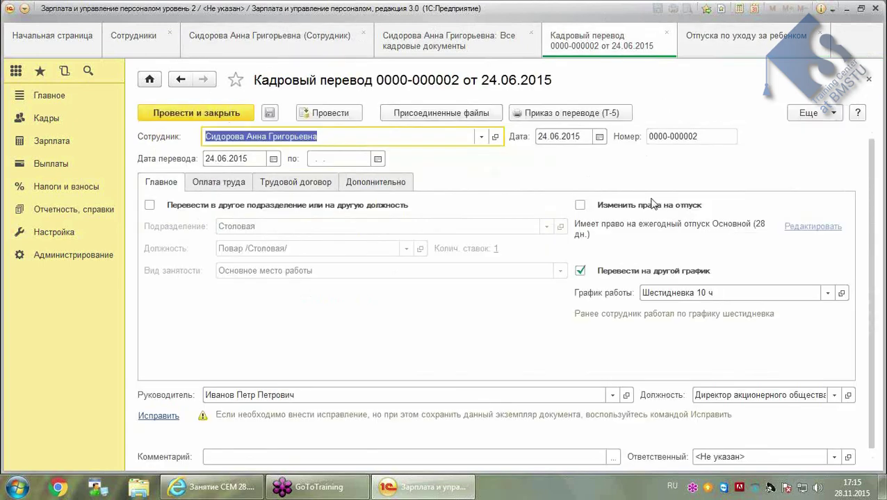
left_click(665, 32)
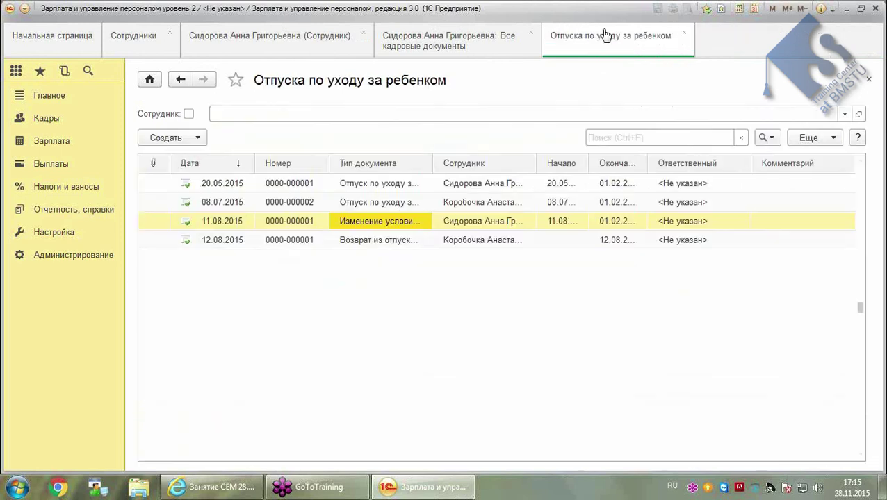
left_click(189, 139)
left_click(584, 255)
Create a new Кадровый перевод document from the cook's list of personnel documents
left_click(447, 38)
left_click(179, 114)
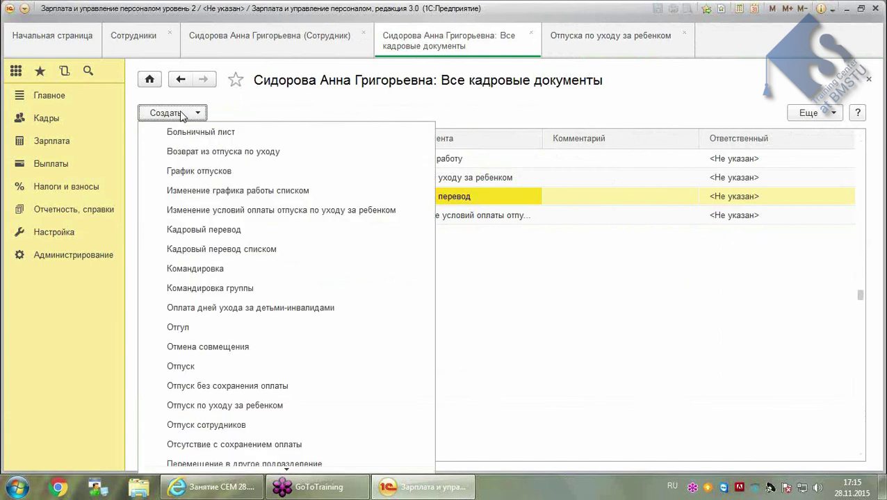
left_click(220, 232)
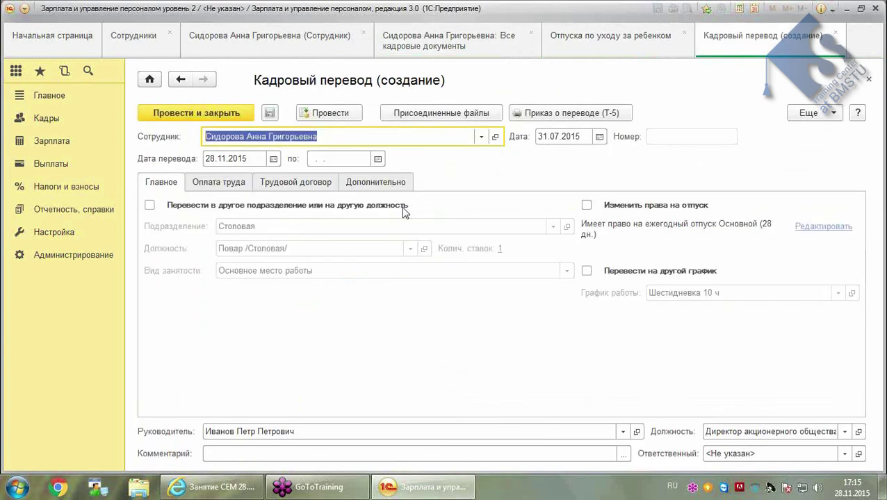
Set both the document date and the transfer date of the new Кадровый перевод to 11.08.2015
key("Tab")
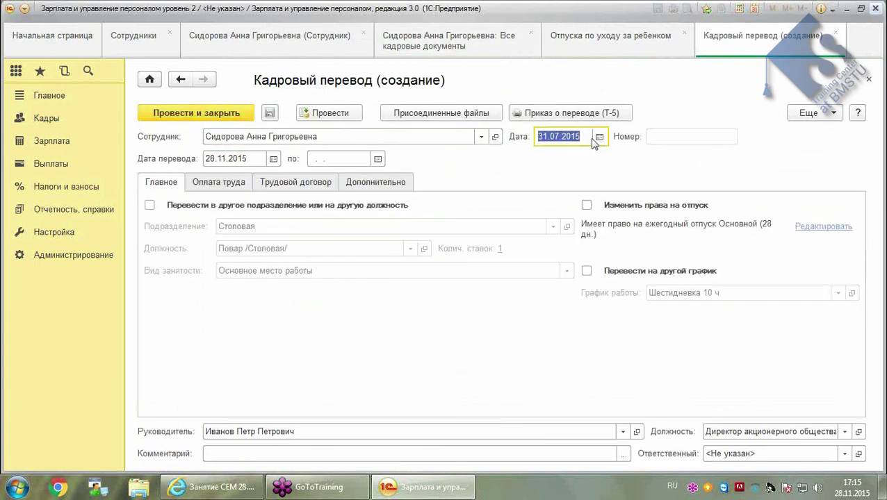
type("11.08.2015")
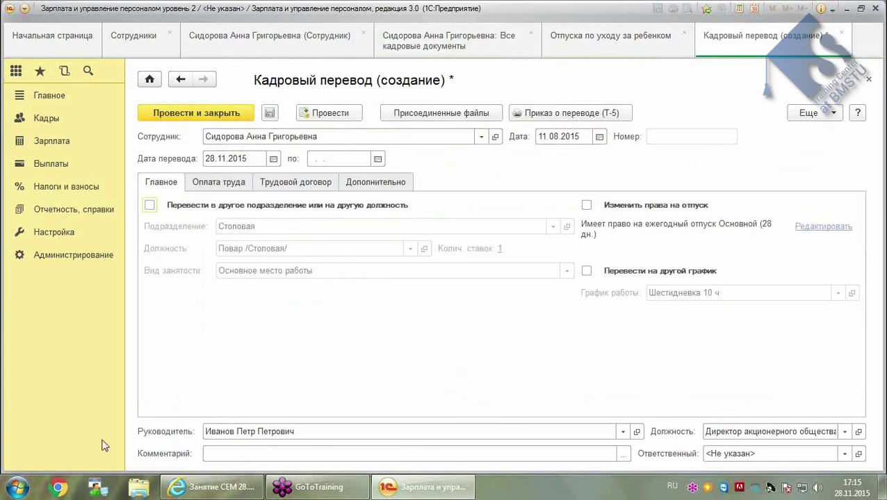
left_click(225, 164)
type("1108")
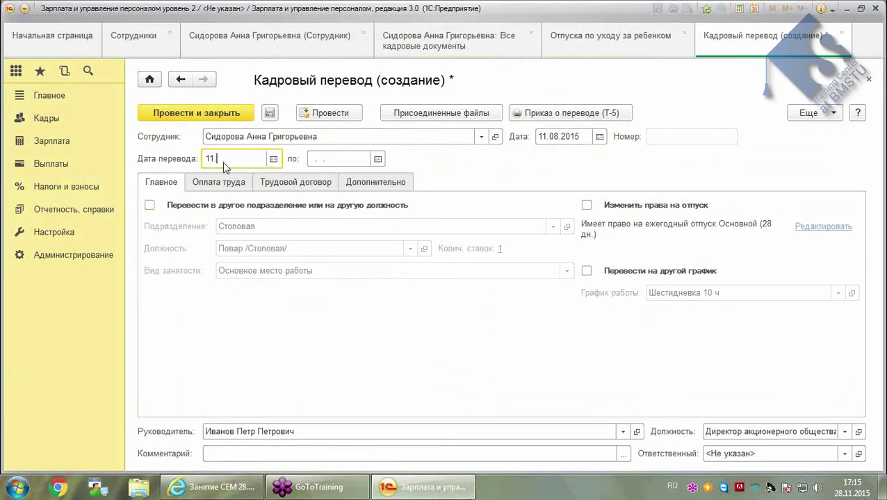
key("Tab")
Transfer the cook to the work schedule "шестидневка 18 ч" and accept recalculating the planned ФОТ
left_click(626, 278)
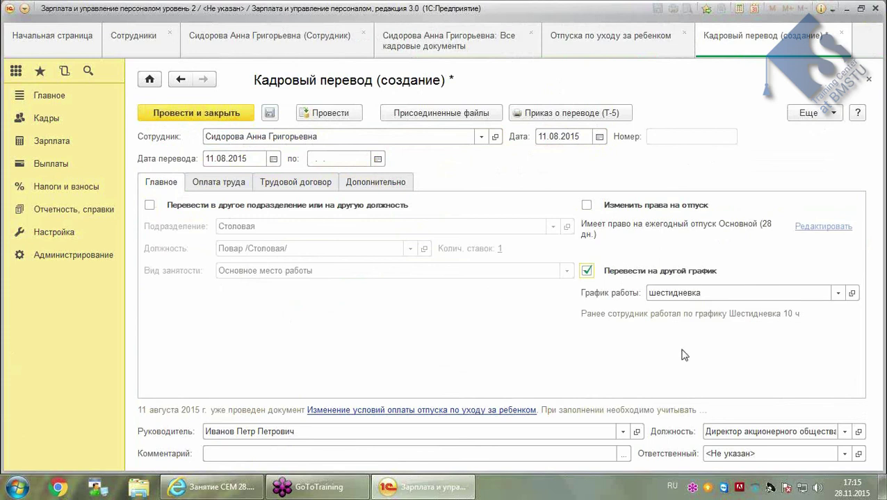
left_click(838, 294)
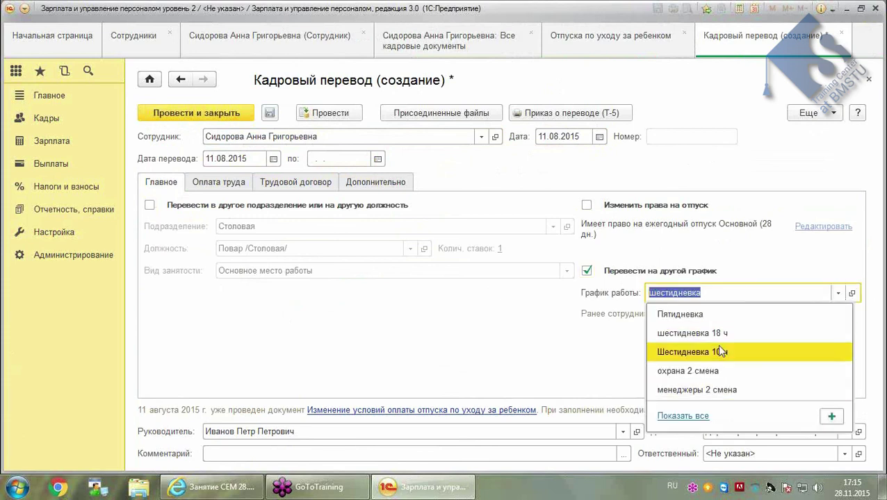
left_click(692, 334)
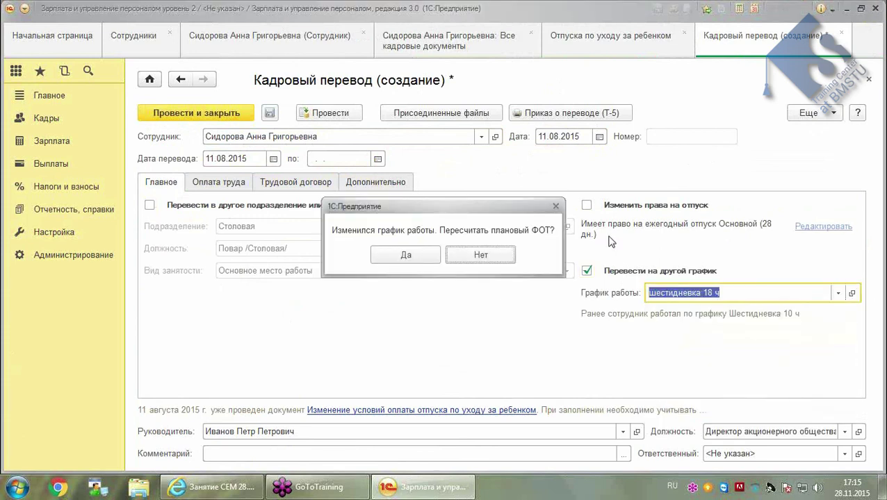
left_click(405, 254)
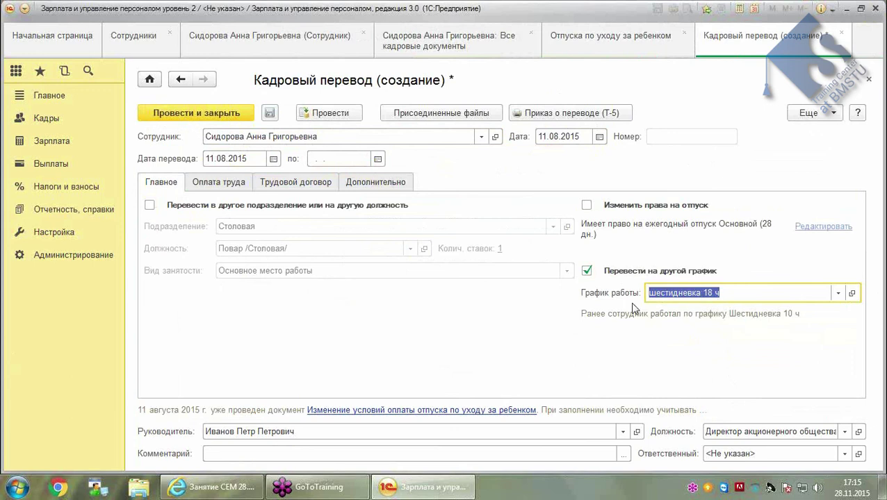
Review the transfer's pay, employment contract and additional details, and post and close it despite the staffing table mismatch
left_click(214, 184)
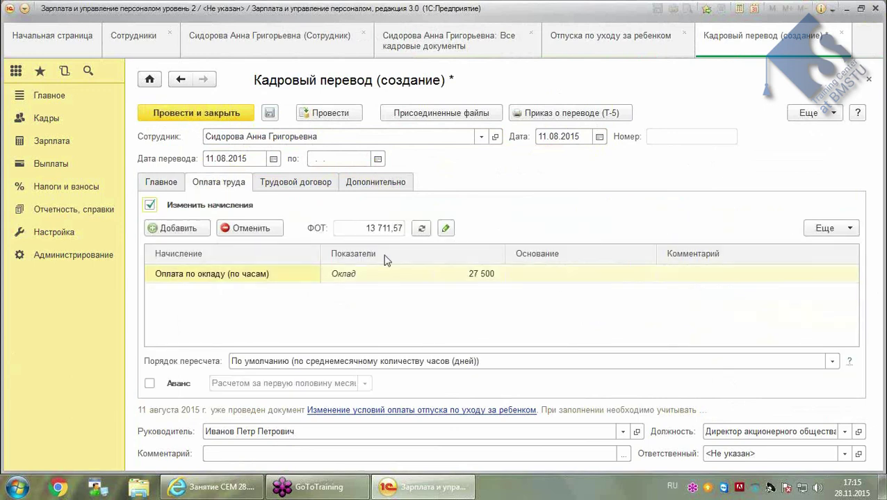
left_click(299, 181)
left_click(371, 185)
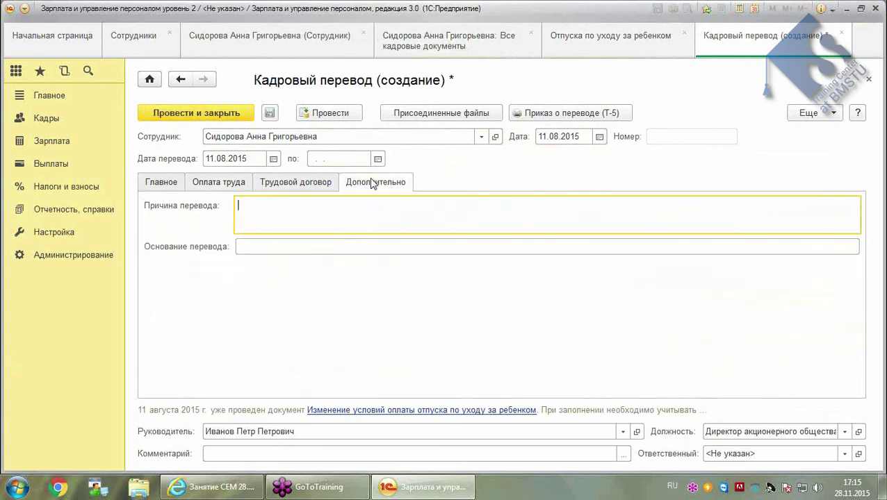
left_click(207, 115)
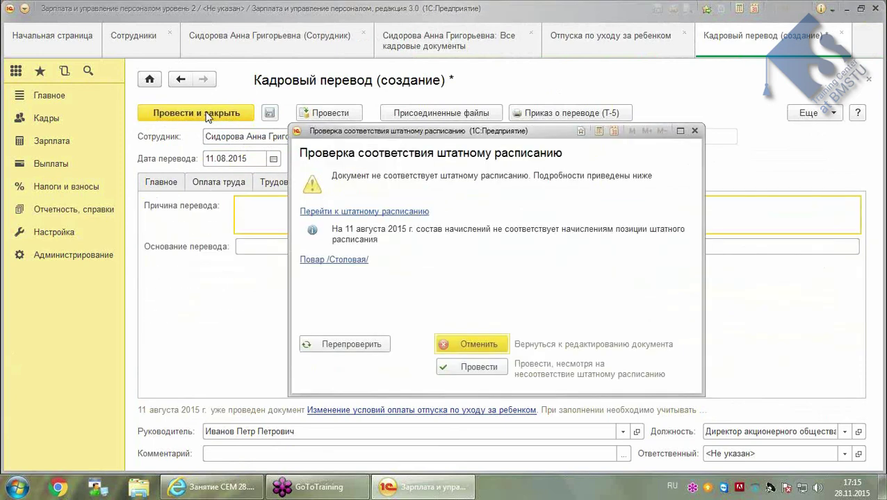
left_click(480, 367)
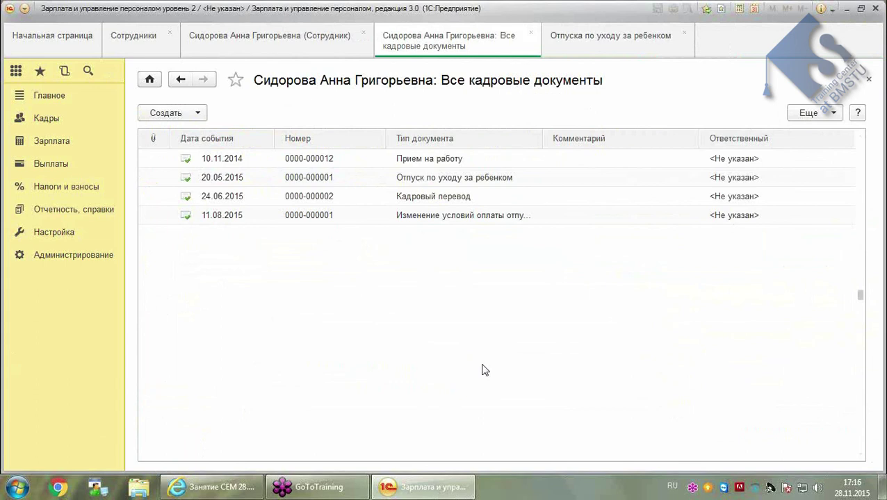
Open the cook's leave payment conditions change of 11.08.2015, examine its benefit settings and the note on related documents, and close it
left_click(426, 219)
double_click(425, 217)
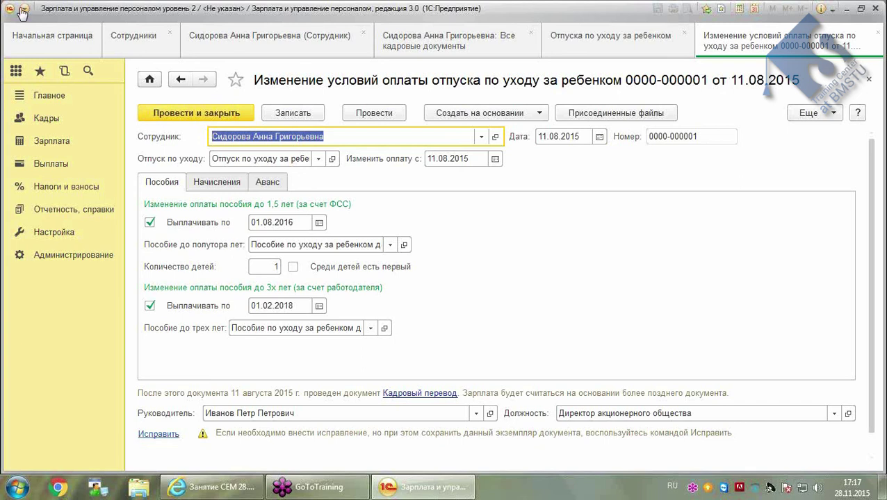
left_click(868, 79)
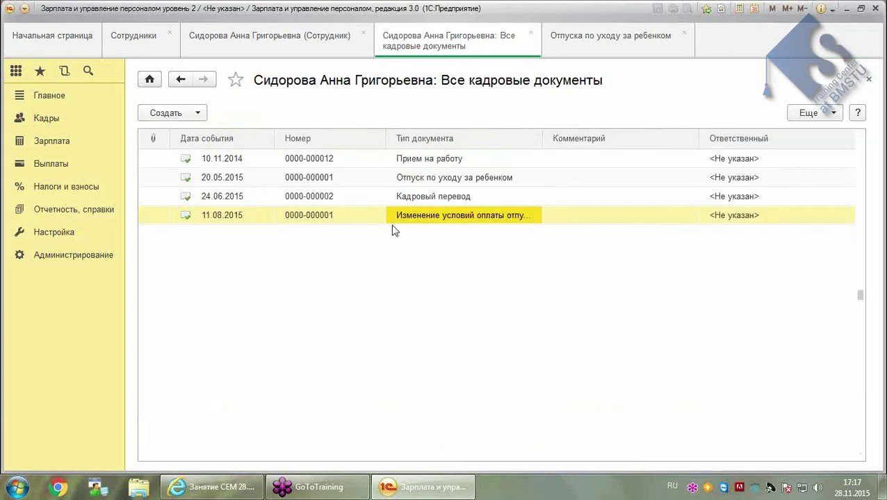
Mark the cook's Кадровый перевод of 24.06.2015 for deletion
left_click(435, 198)
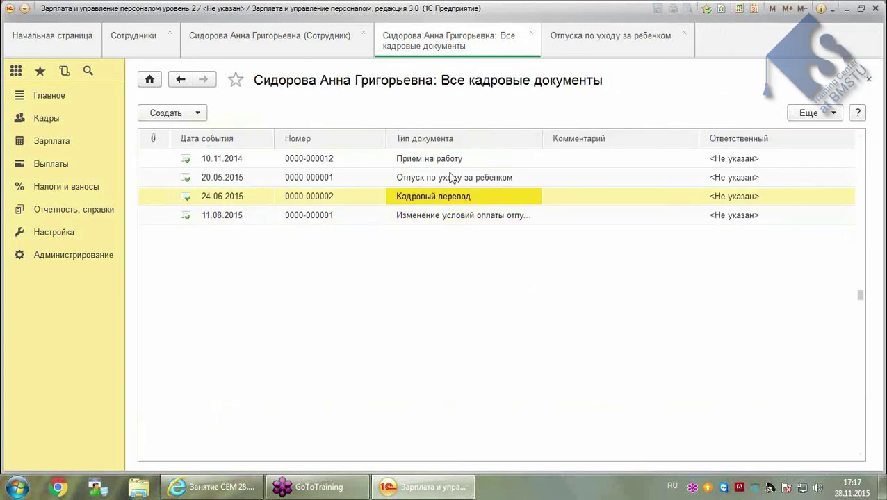
key("Delete")
key("Return")
Reopen the leave payment conditions change of 11.08.2015, recalculate the ФОТ for its accruals, and post and close the document
left_click(485, 221)
double_click(484, 219)
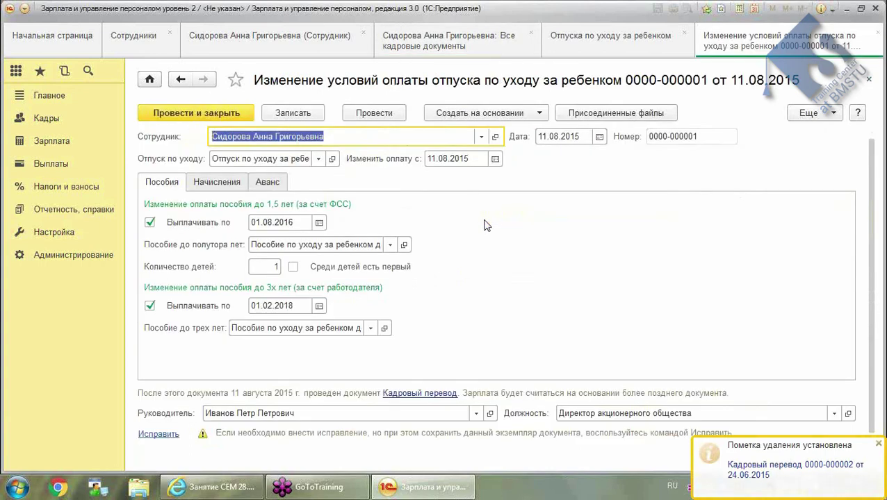
left_click(224, 182)
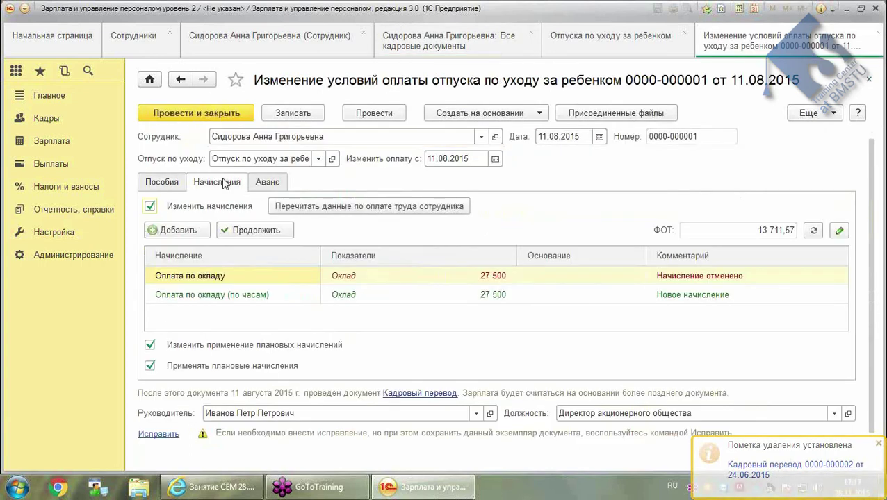
left_click(451, 297)
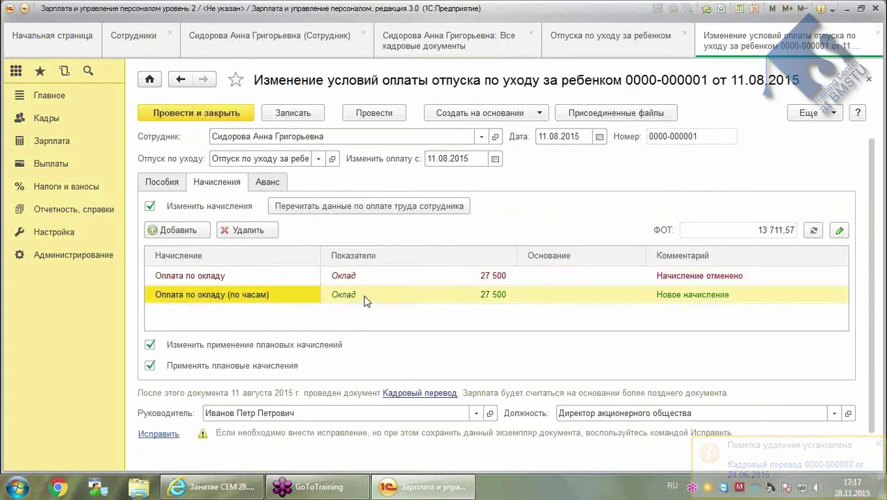
left_click(533, 300)
left_click(478, 297)
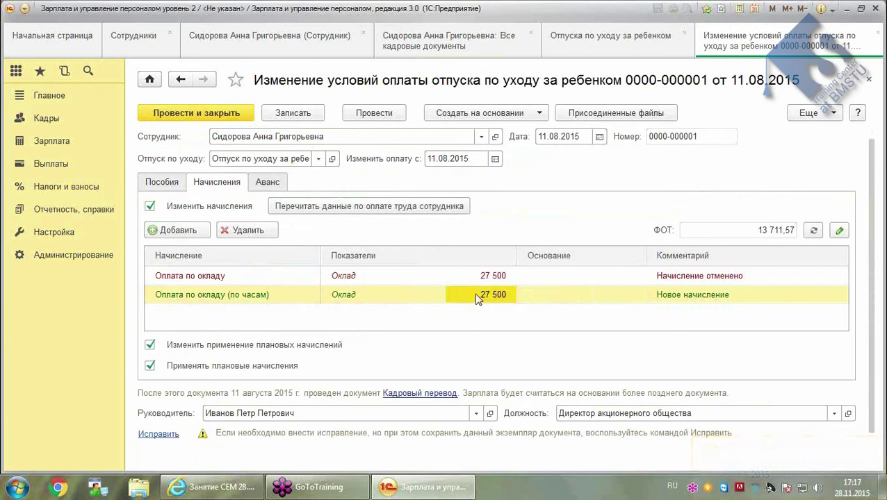
left_click(813, 230)
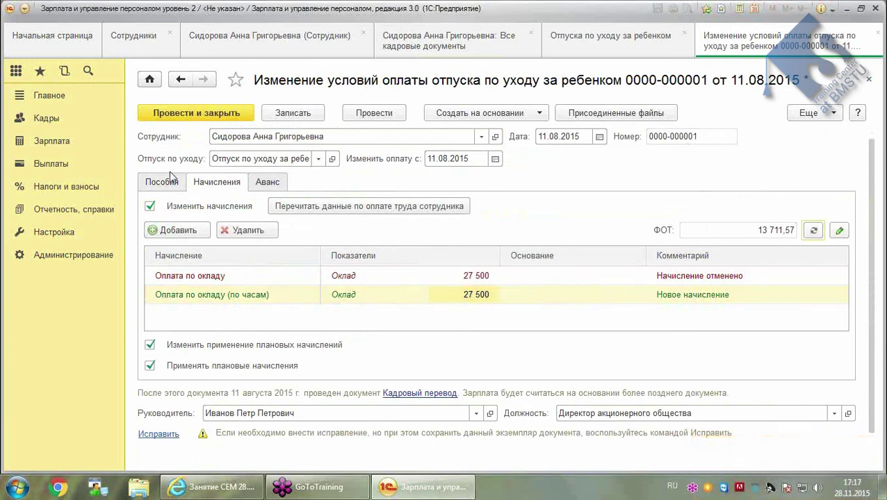
left_click(169, 183)
left_click(206, 113)
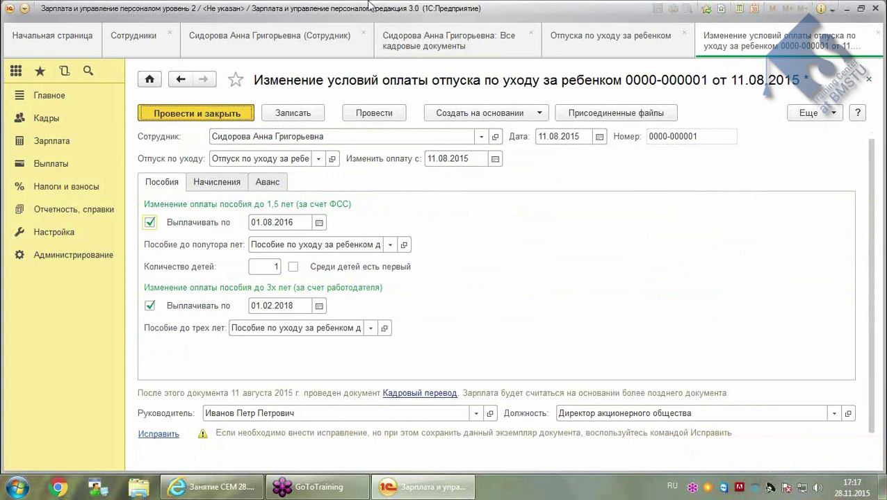
Open the September 2015 Начисление зарплаты и взносов document and examine the cook's hourly salary accrual in the Столовая department
left_click(54, 141)
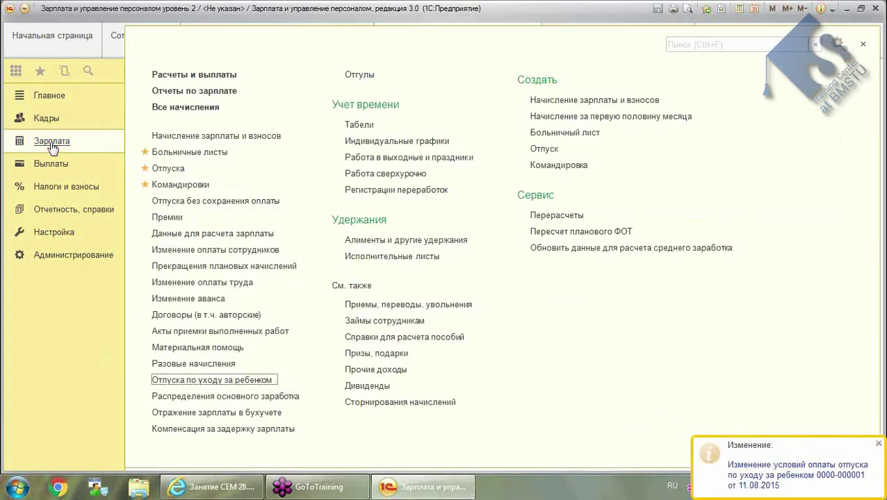
left_click(217, 141)
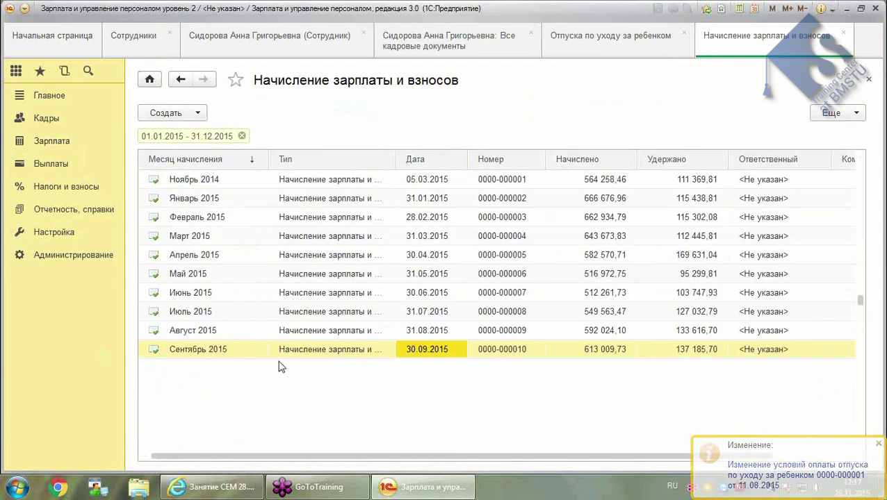
left_click(354, 348)
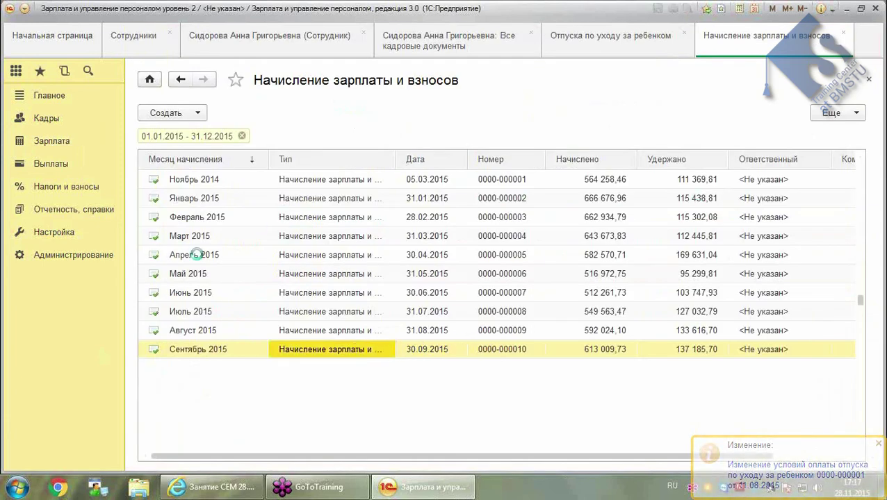
key("Return")
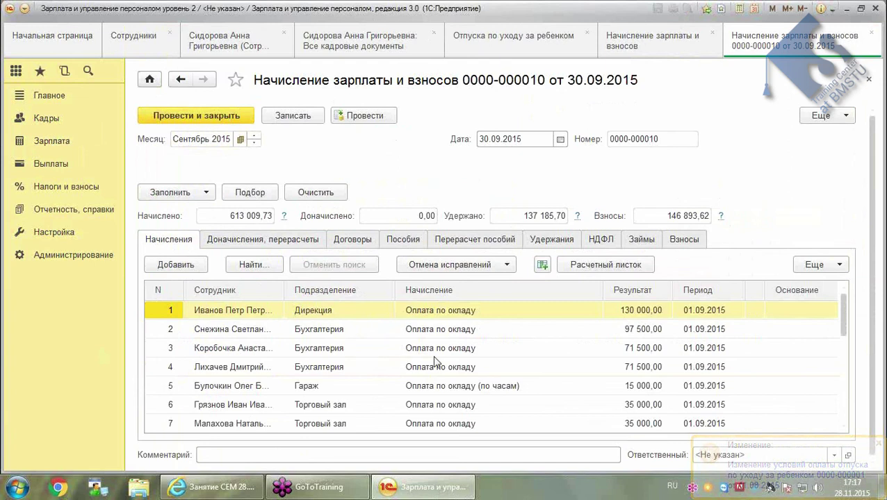
scroll(576, 365, "down", 2)
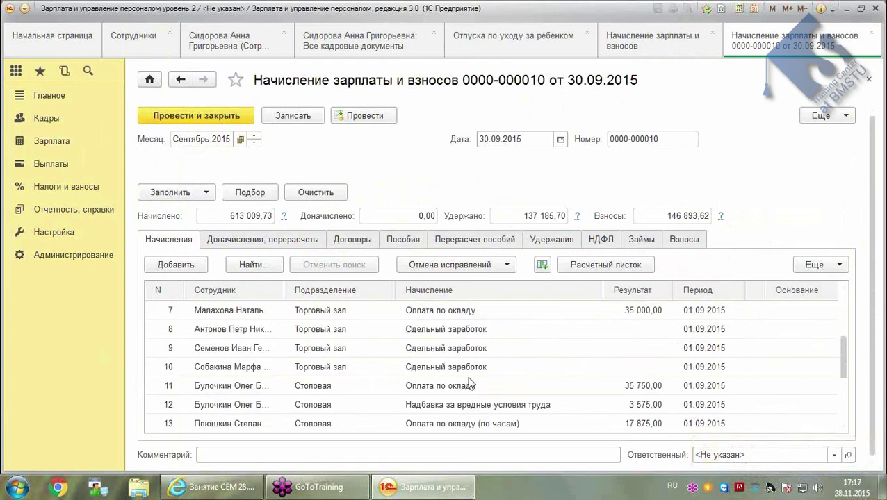
scroll(467, 383, "down", 2)
left_click(456, 329)
left_click(641, 331)
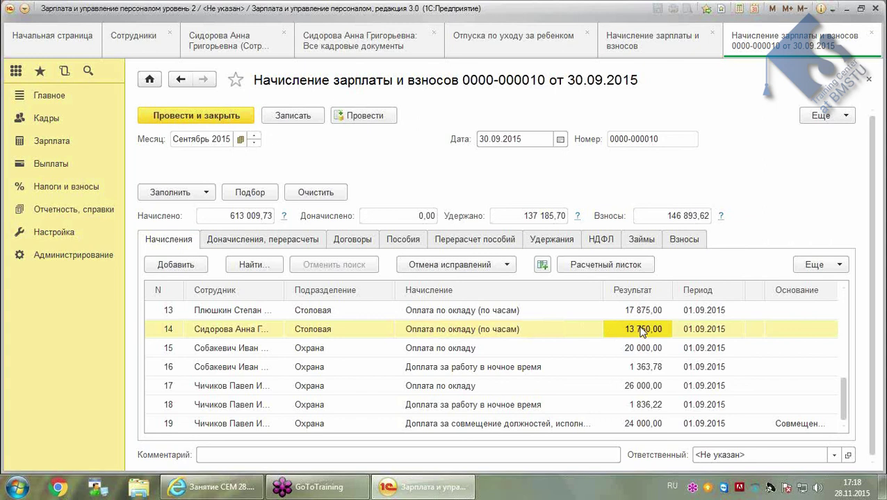
Refill the September 2015 salary accrual document and check the cook's recalculated row
left_click(198, 194)
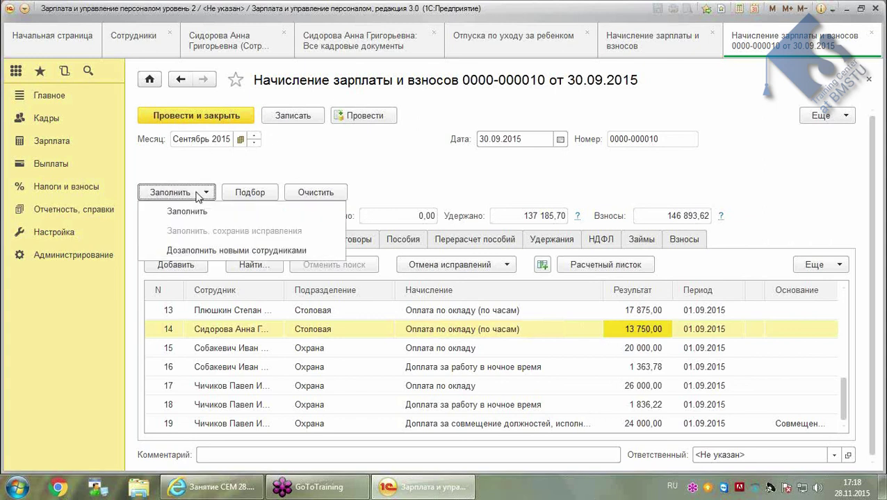
left_click(204, 212)
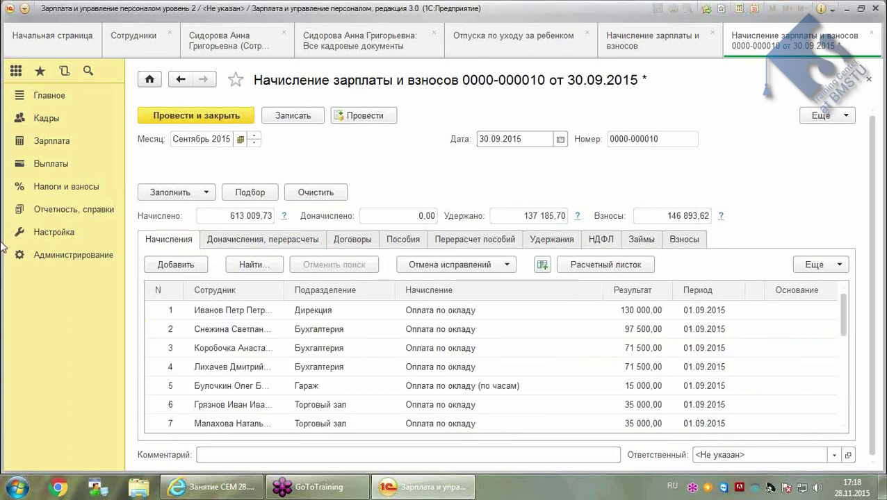
left_click(268, 355)
scroll(240, 372, "down", 3)
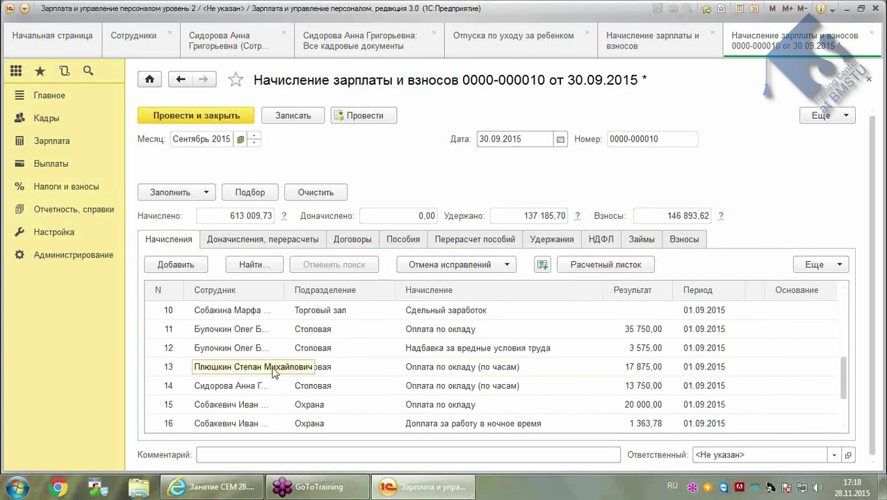
left_click(224, 391)
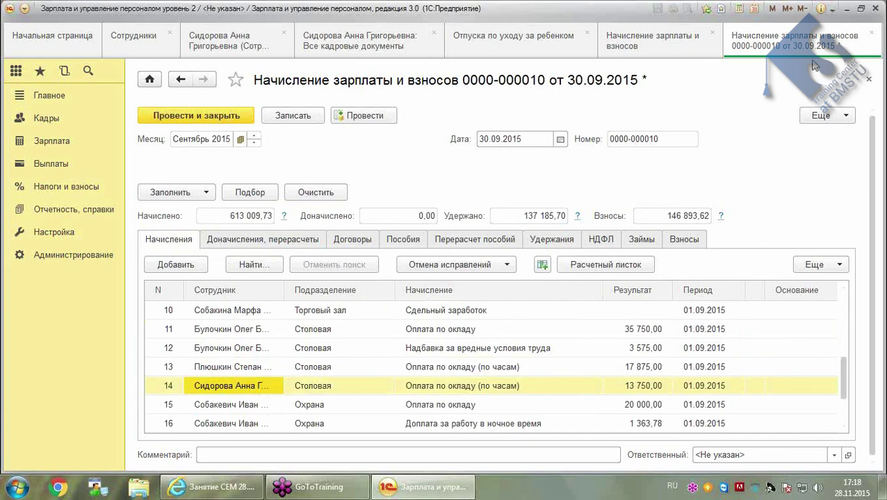
Return to the cook's list of all personnel documents
left_click(628, 45)
left_click(356, 40)
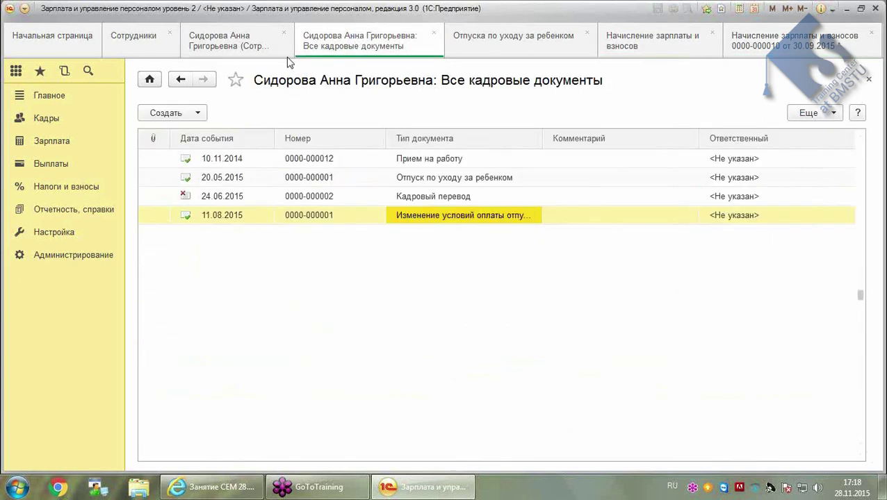